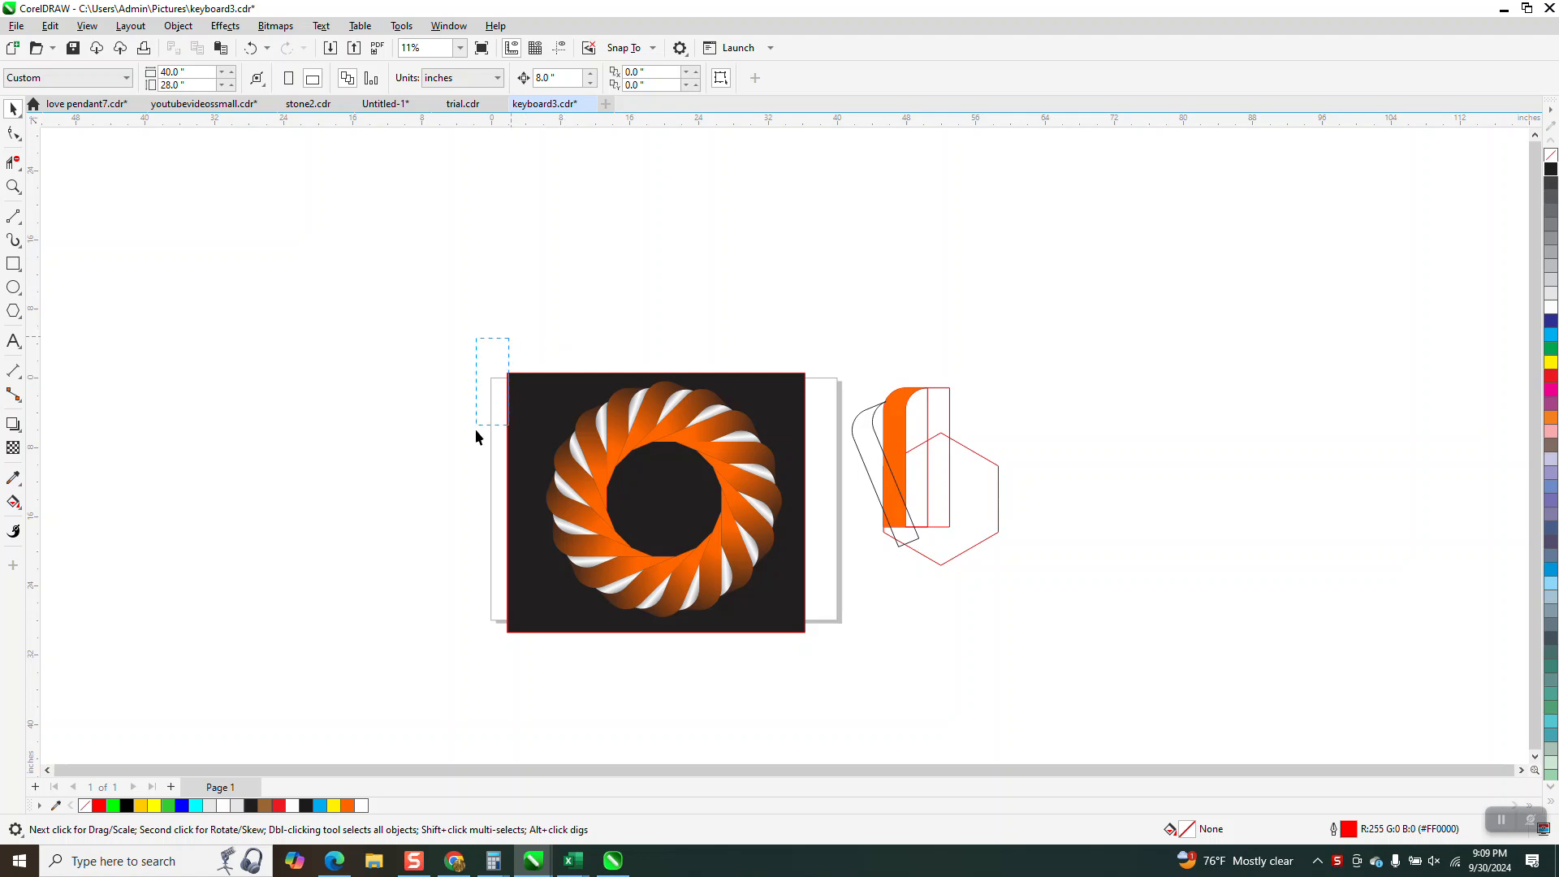
Move the finished orange ring artwork with its black background off the page, clear of the page's left edge.
{"action": "left_click_drag", "start_coordinate": [441, 335], "coordinate": [830, 646]}
{"action": "left_click_drag", "start_coordinate": [657, 513], "coordinate": [45, 337]}
{"action": "left_click", "coordinate": [13, 187]}
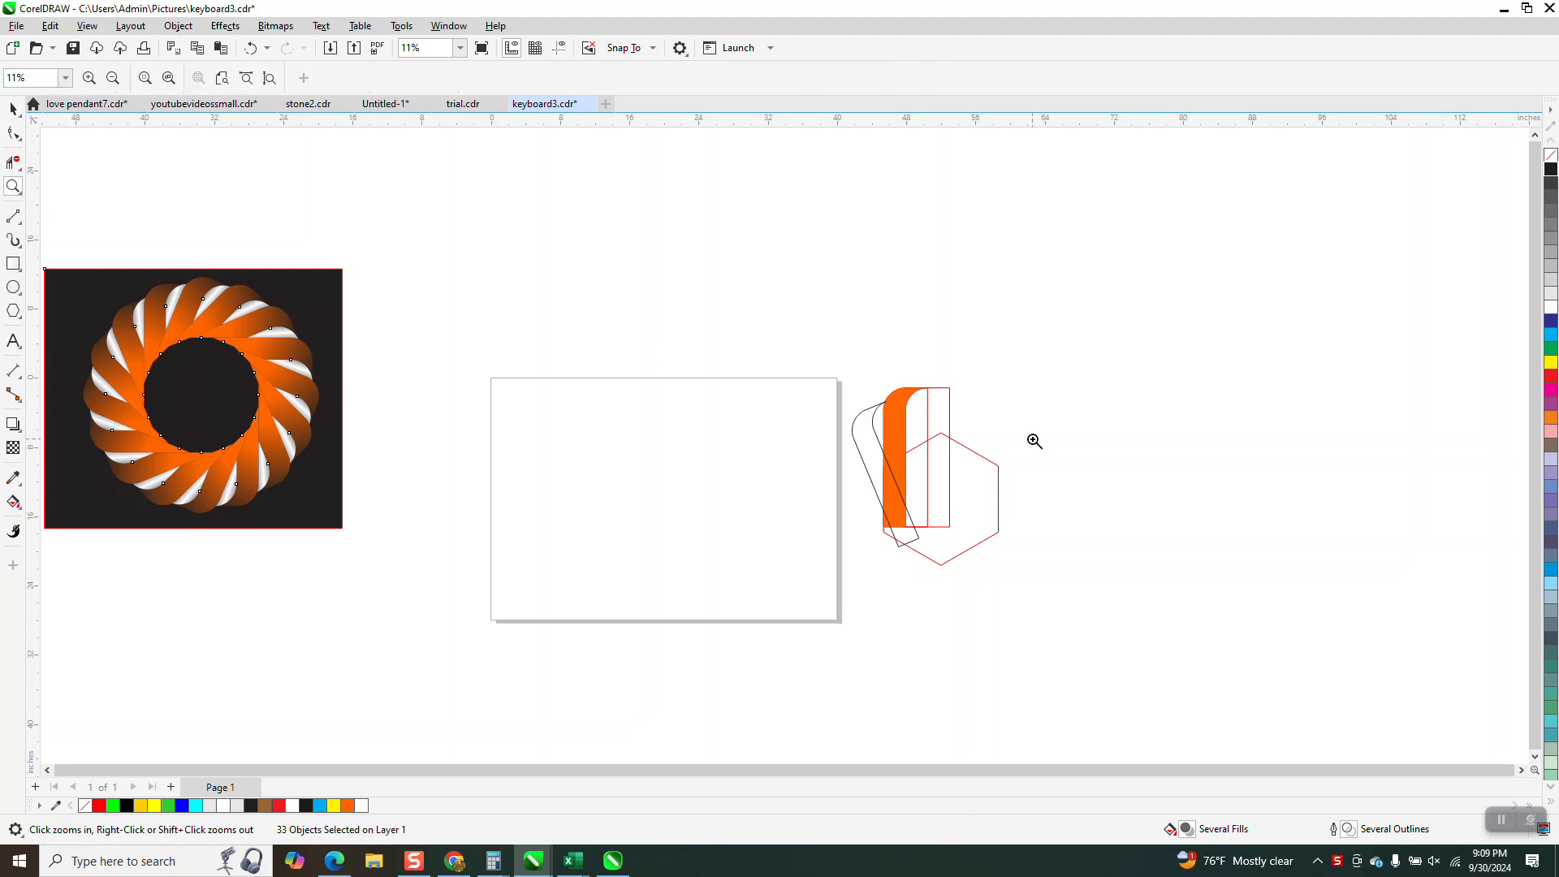
{"action": "left_click_drag", "start_coordinate": [825, 376], "coordinate": [1056, 570]}
{"action": "scroll", "coordinate": [989, 494], "scroll_direction": "down", "scroll_amount": 3}
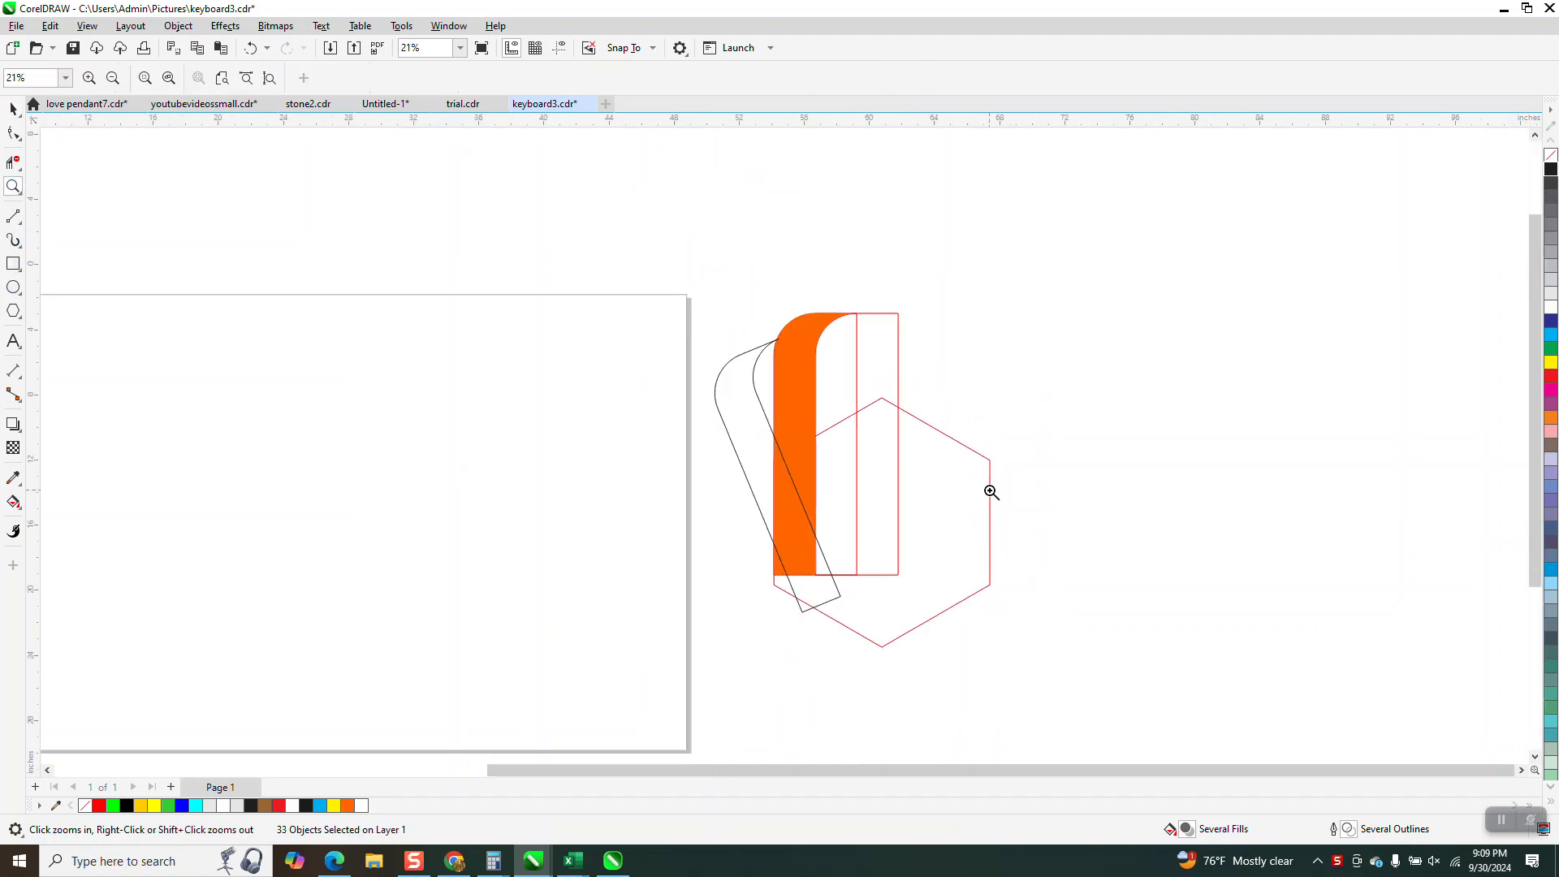
Draw a hexagon about 13.9 in wide and 16 in tall, centred on the page.
{"action": "left_click", "coordinate": [21, 319]}
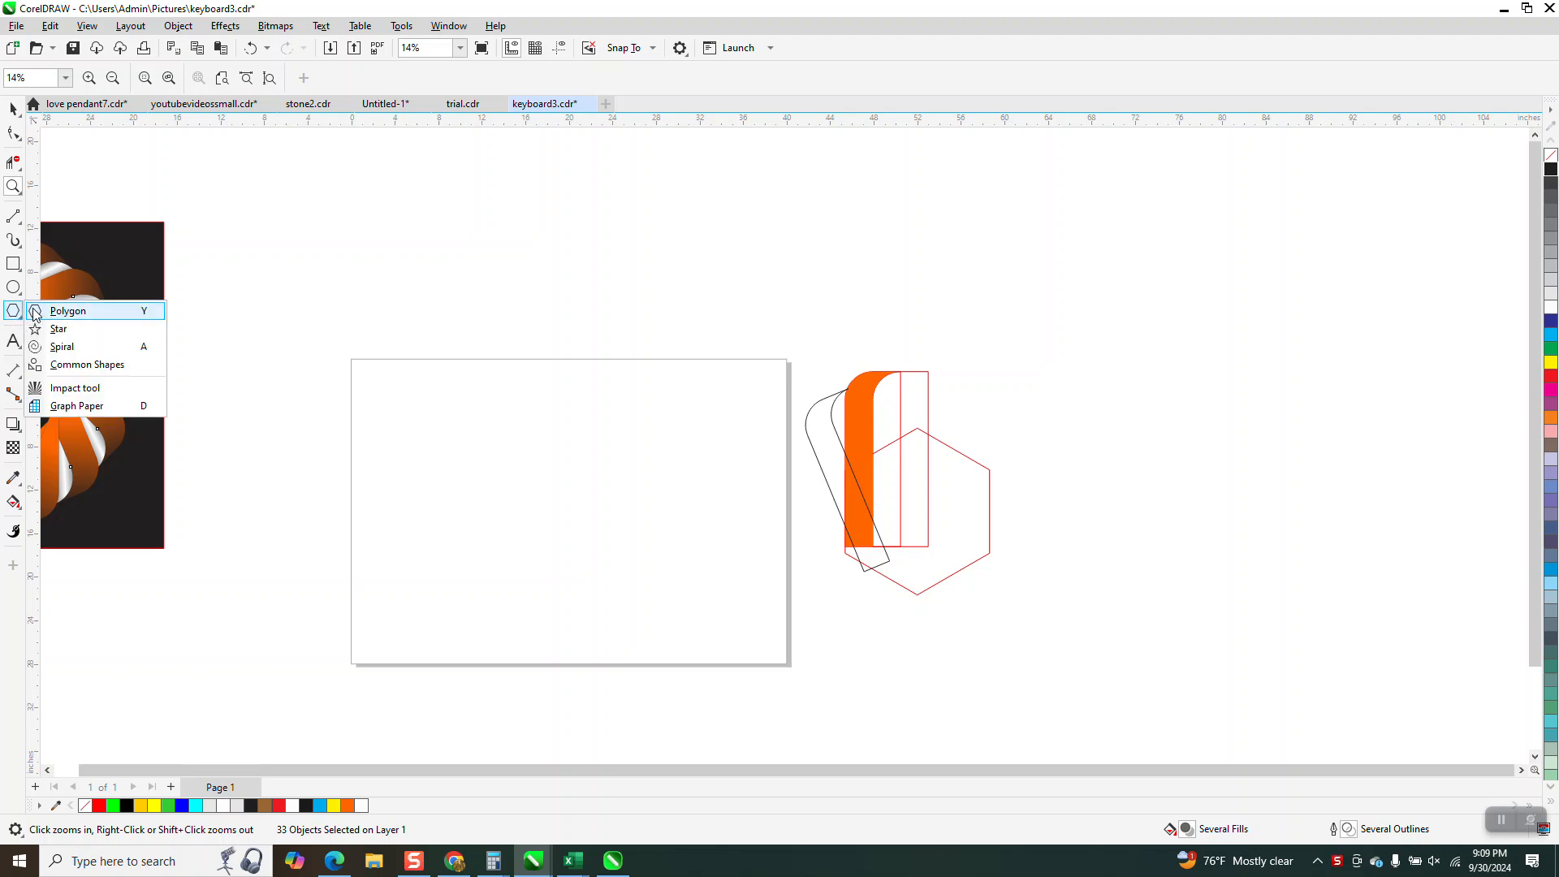
{"action": "left_click", "coordinate": [68, 311]}
{"action": "left_click_drag", "start_coordinate": [614, 412], "coordinate": [490, 592]}
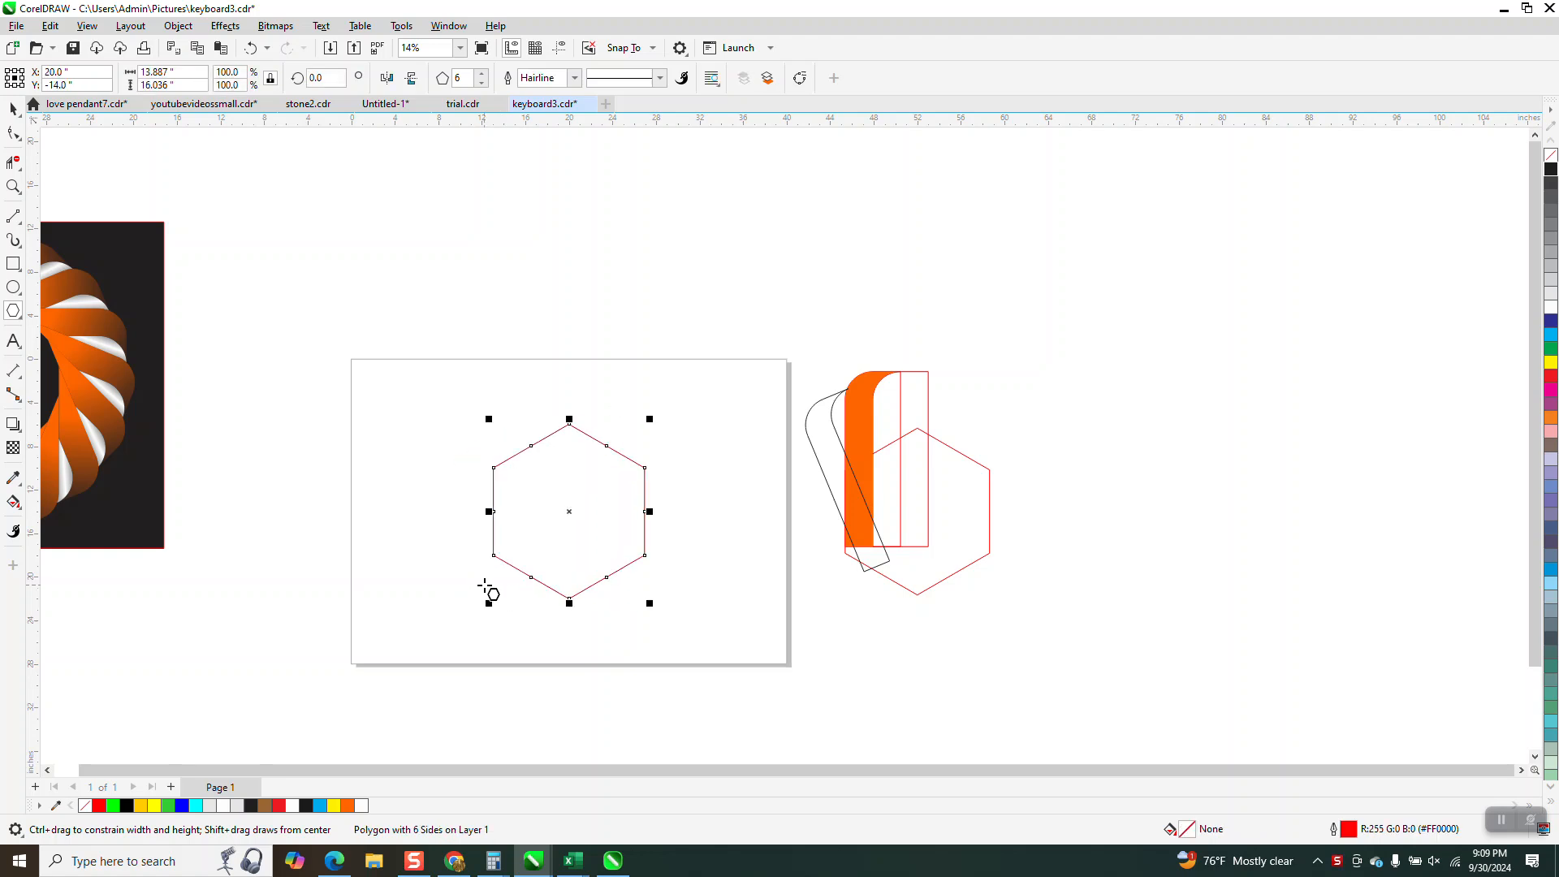
Draw a rectangle about 2.9 in wide and 12.6 in tall up from the hexagon's left side and round its upper-left corner to about 1.47 in.
{"action": "left_click", "coordinate": [13, 263]}
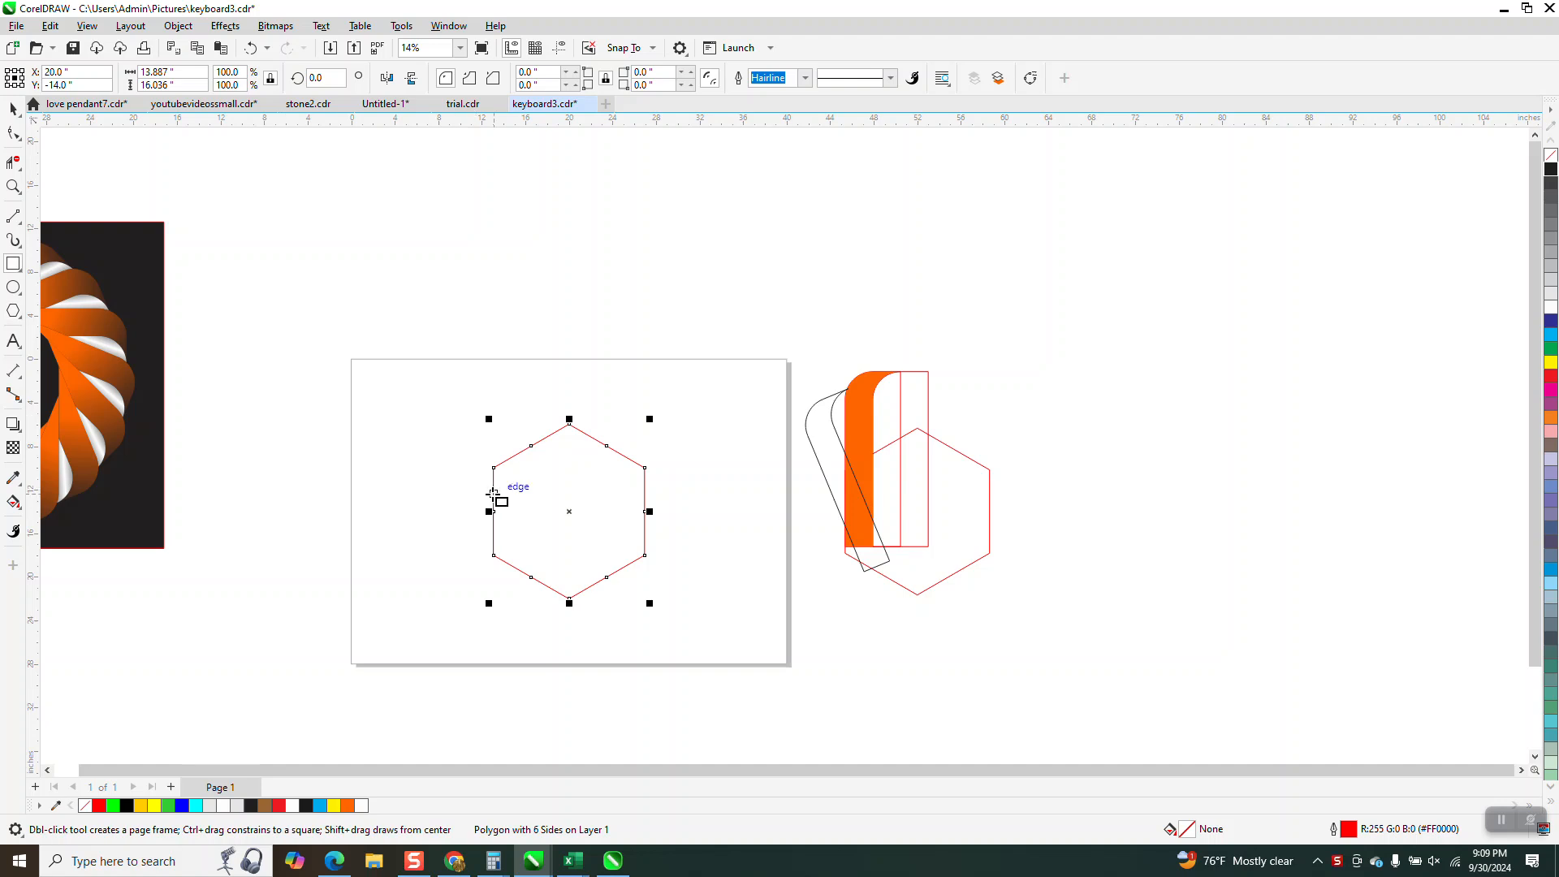
{"action": "left_click_drag", "start_coordinate": [493, 496], "coordinate": [526, 359]}
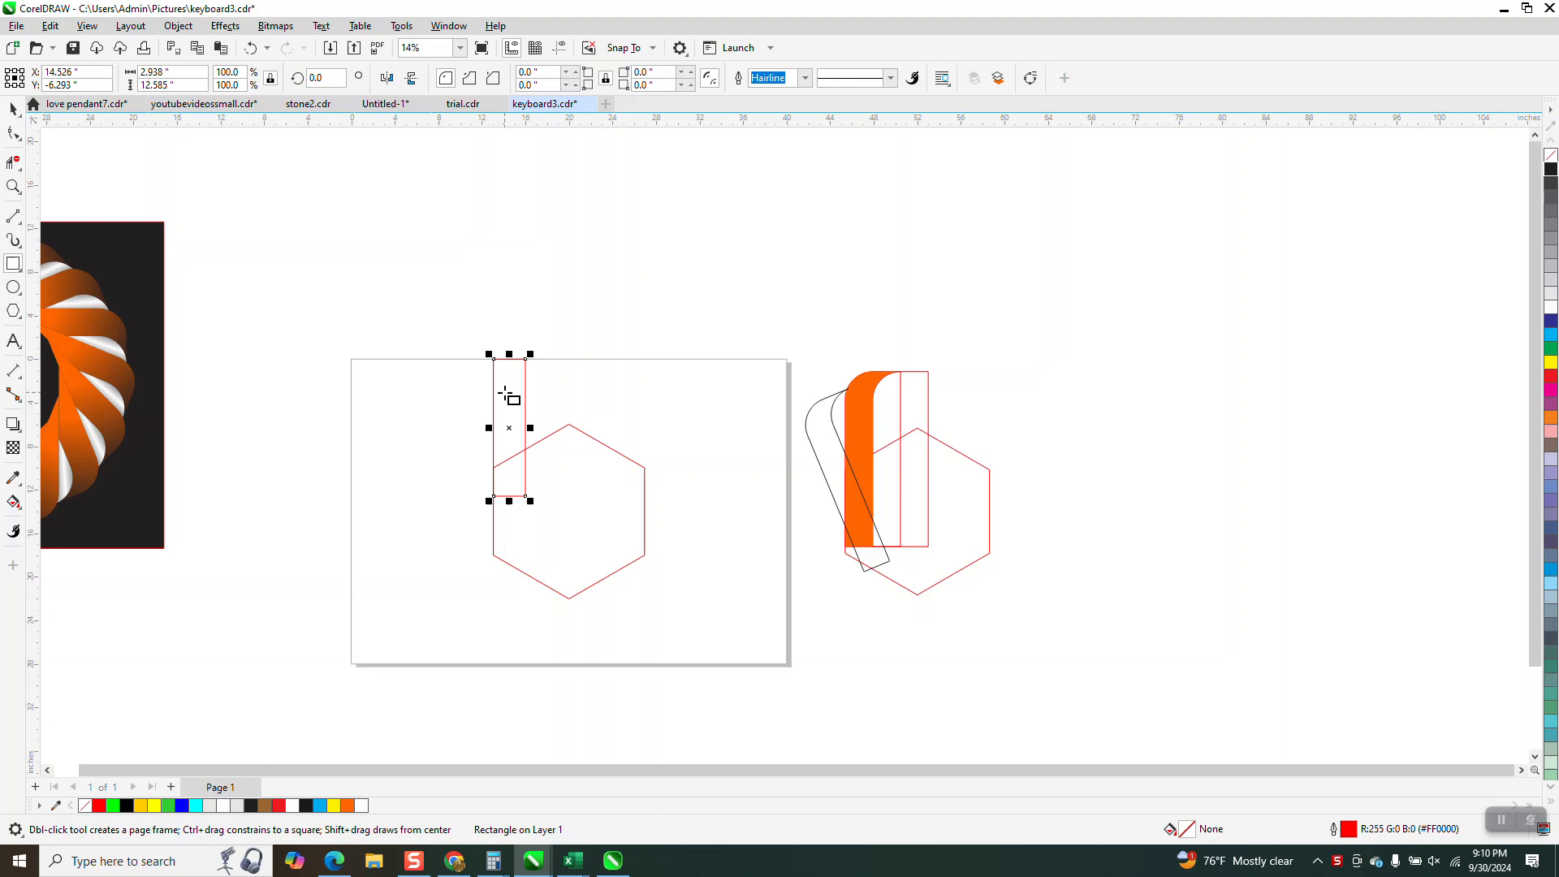
{"action": "left_click", "coordinate": [11, 187]}
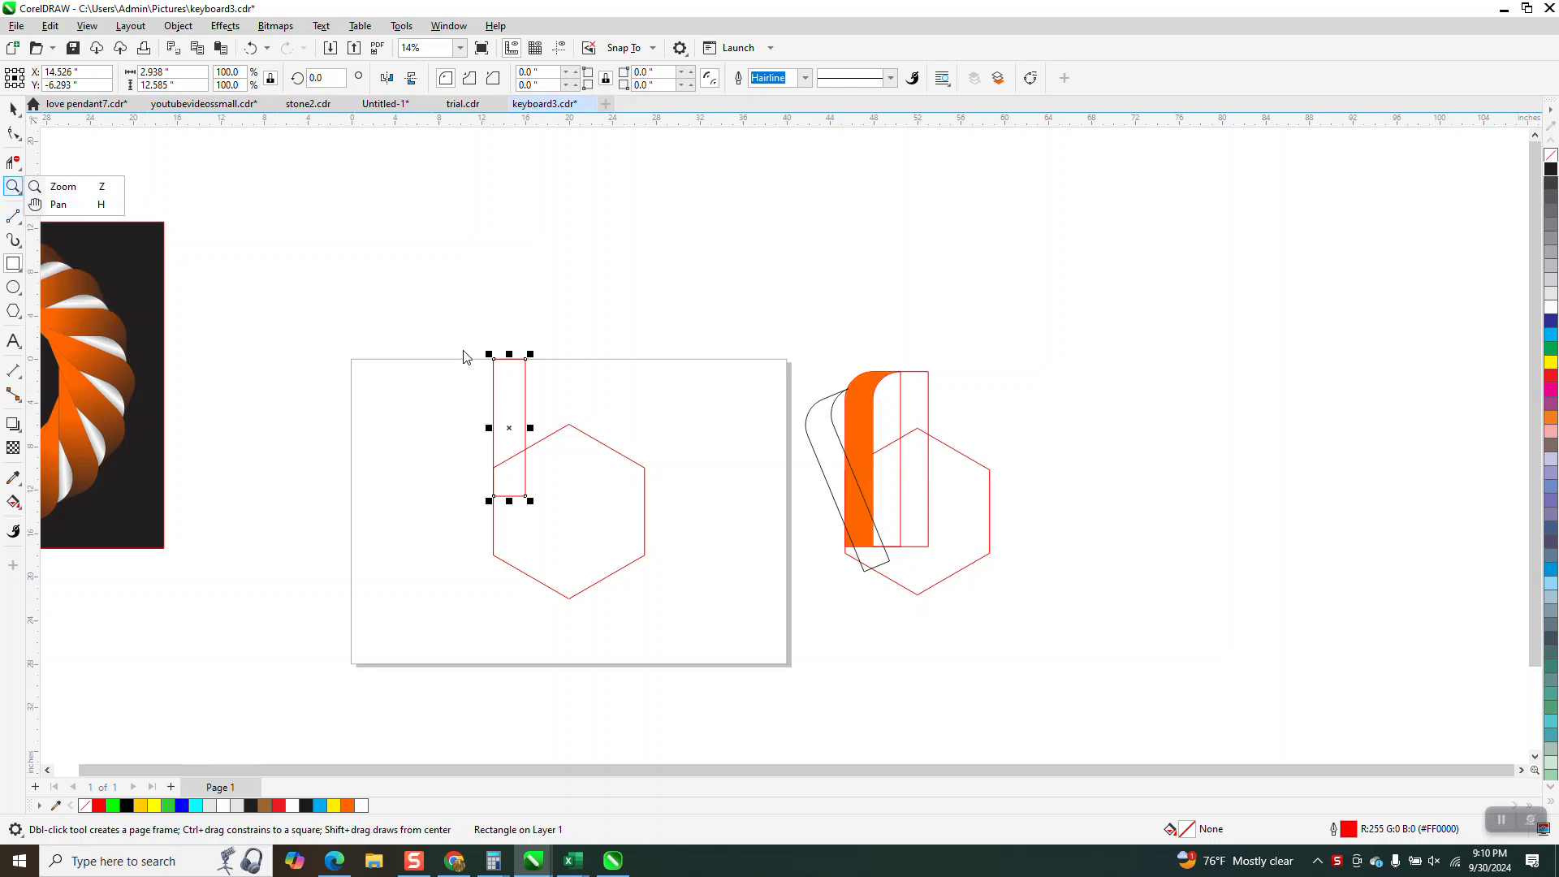
{"action": "left_click", "coordinate": [55, 193]}
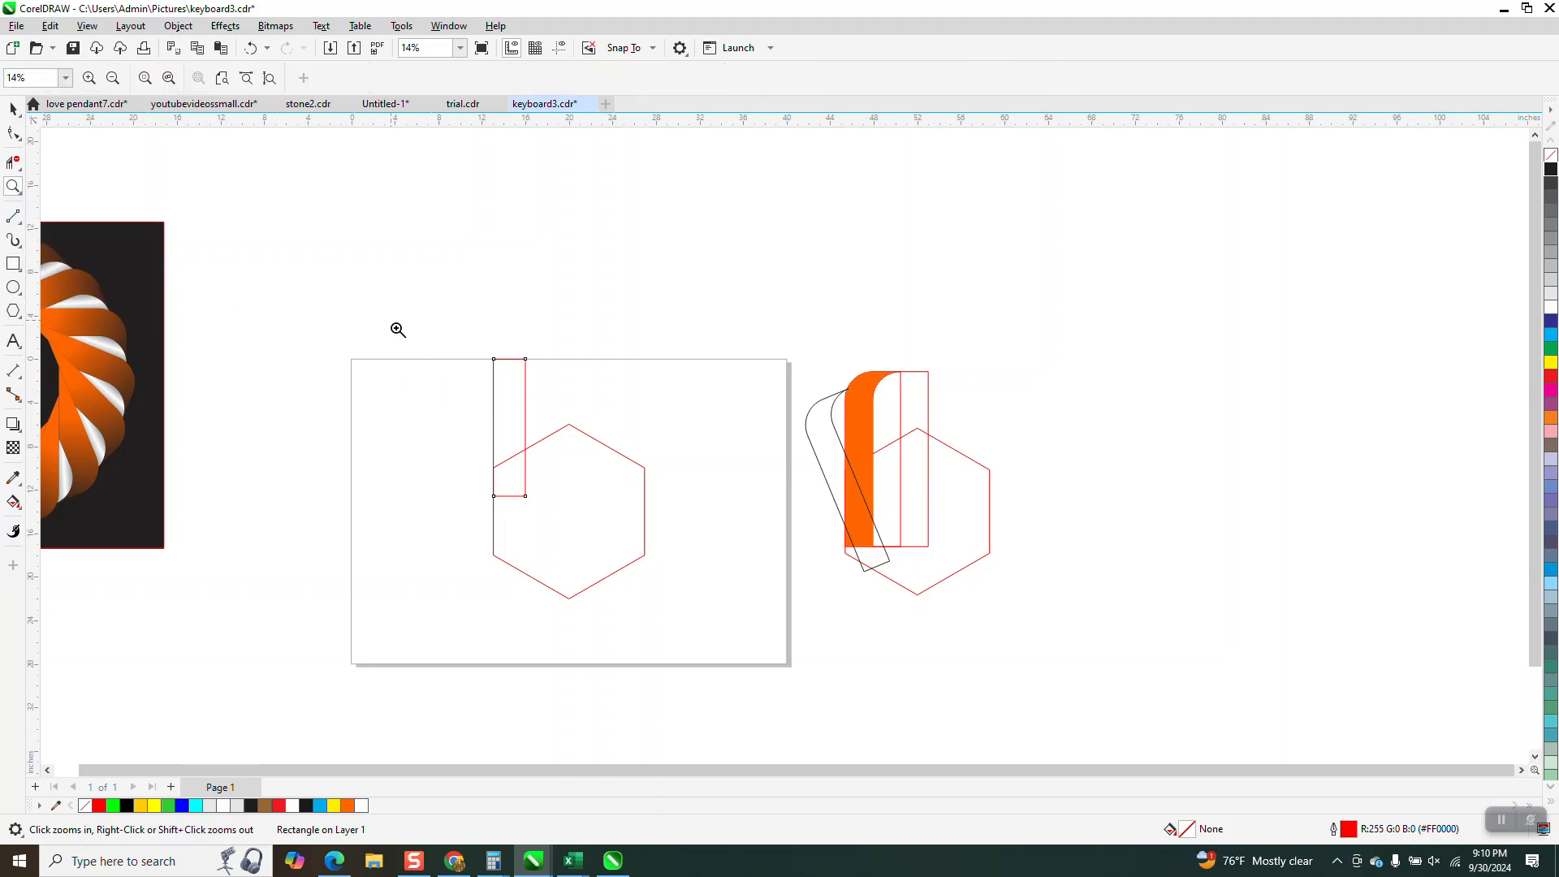
{"action": "left_click_drag", "start_coordinate": [391, 322], "coordinate": [884, 635]}
{"action": "left_click", "coordinate": [11, 135]}
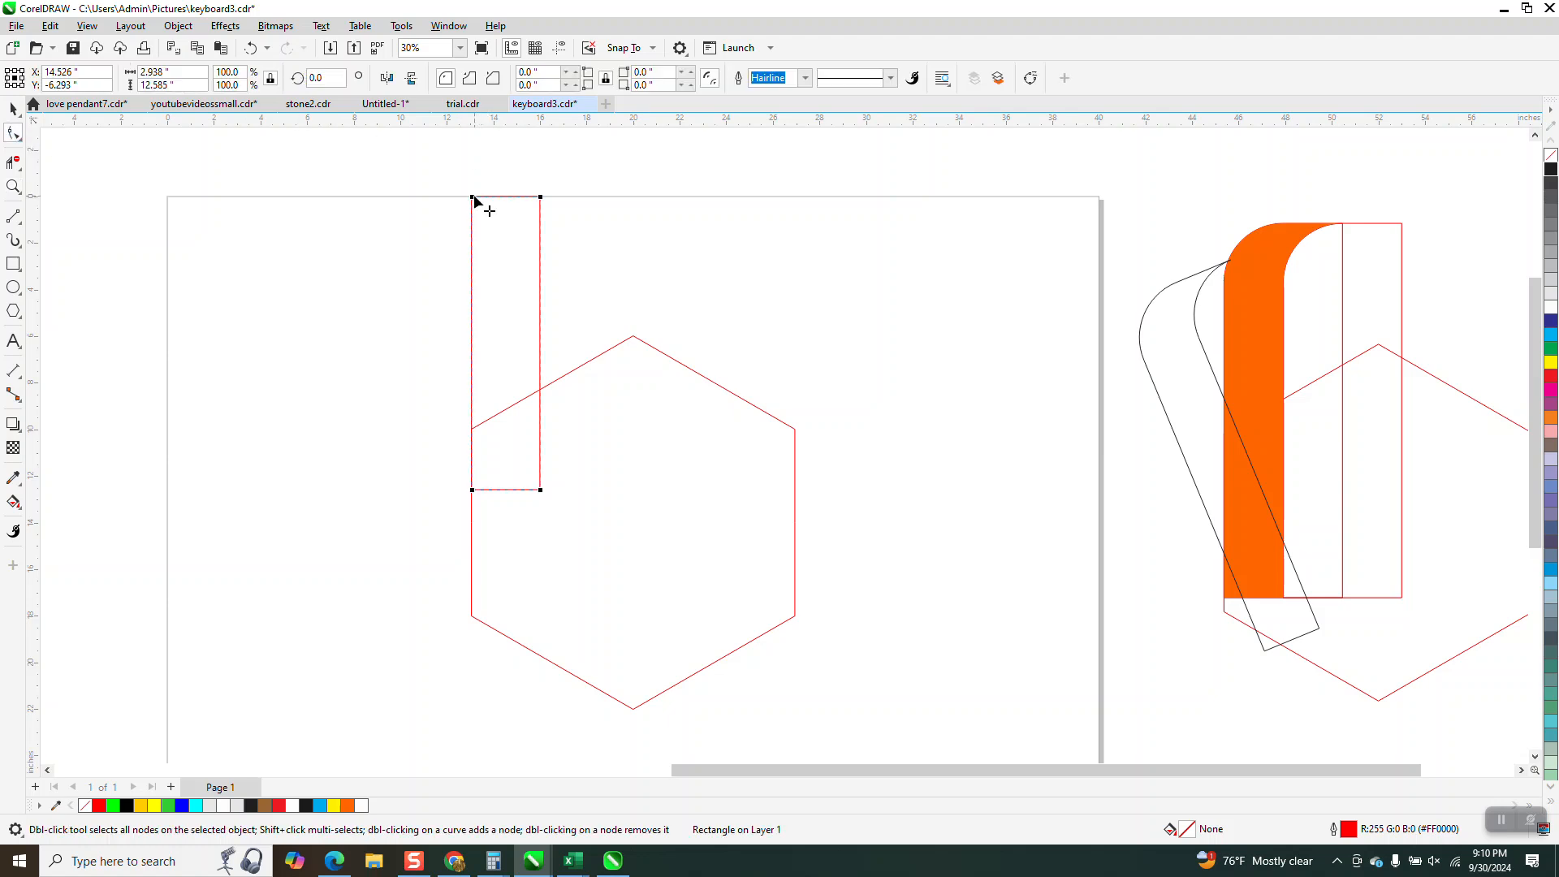
{"action": "left_click_drag", "start_coordinate": [474, 198], "coordinate": [549, 196]}
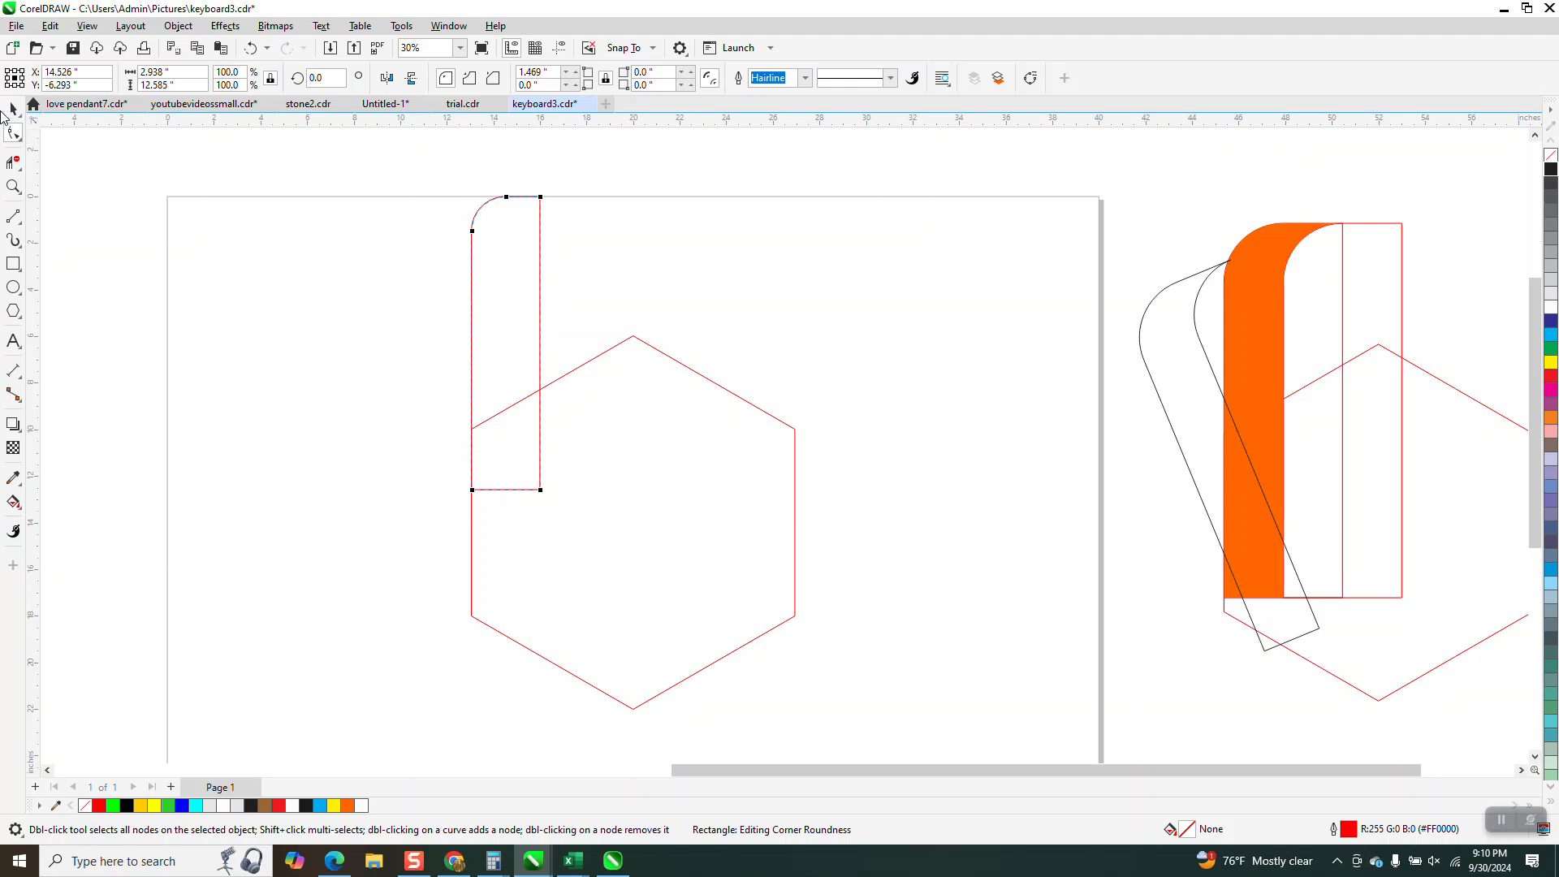
Set the nudge distance to 1 in and move the rounded rectangle down 2 in.
{"action": "left_click", "coordinate": [12, 108]}
{"action": "left_click", "coordinate": [601, 143]}
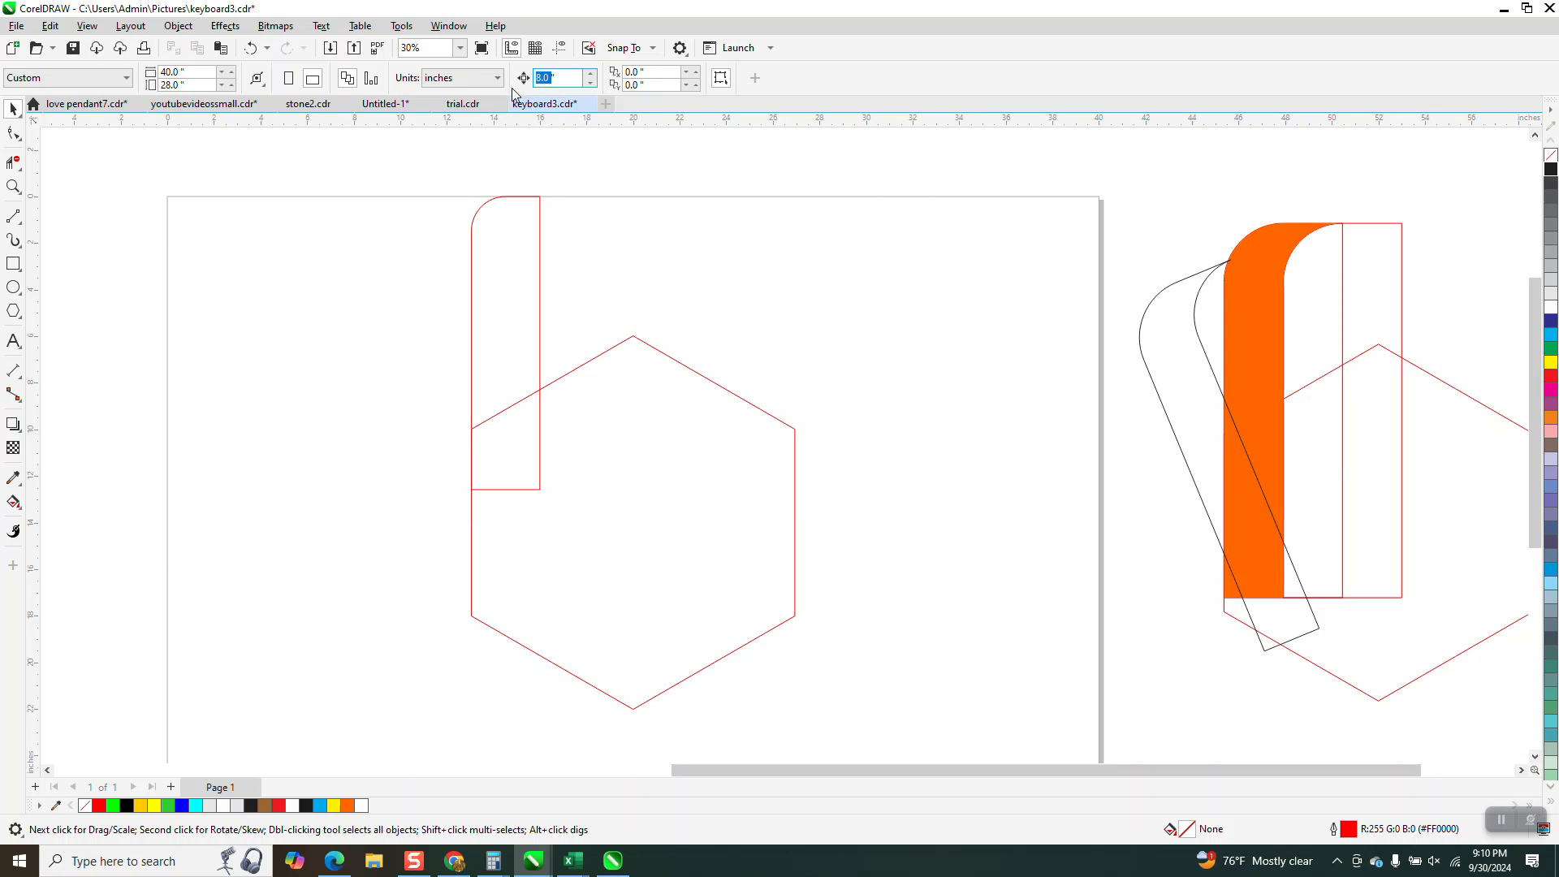
{"action": "type", "text": "1"}
{"action": "left_click", "coordinate": [539, 271]}
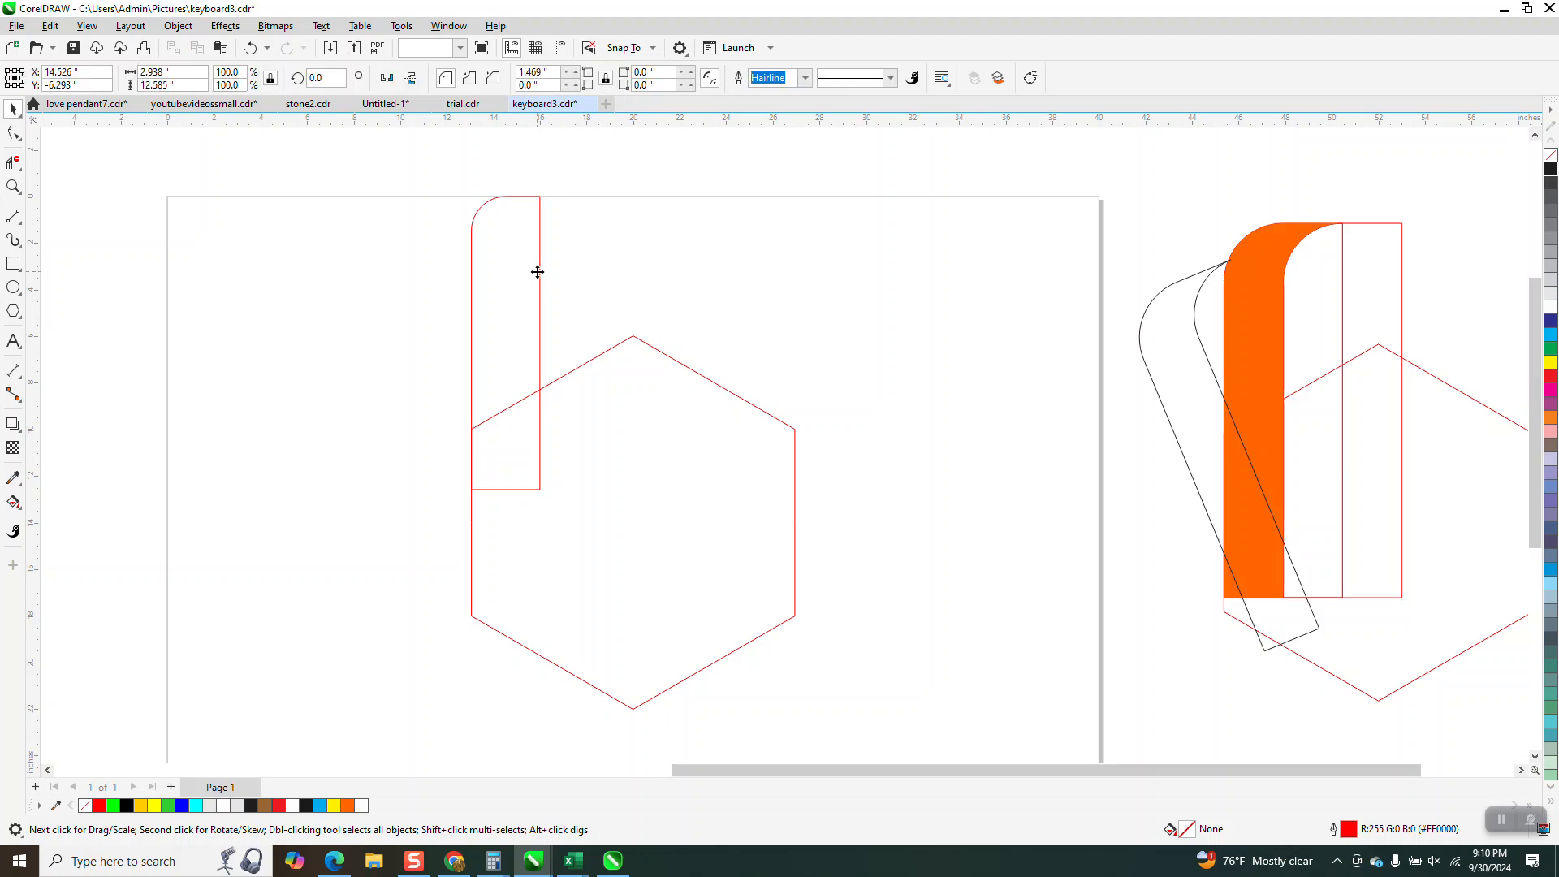
{"action": "key", "text": "Down"}
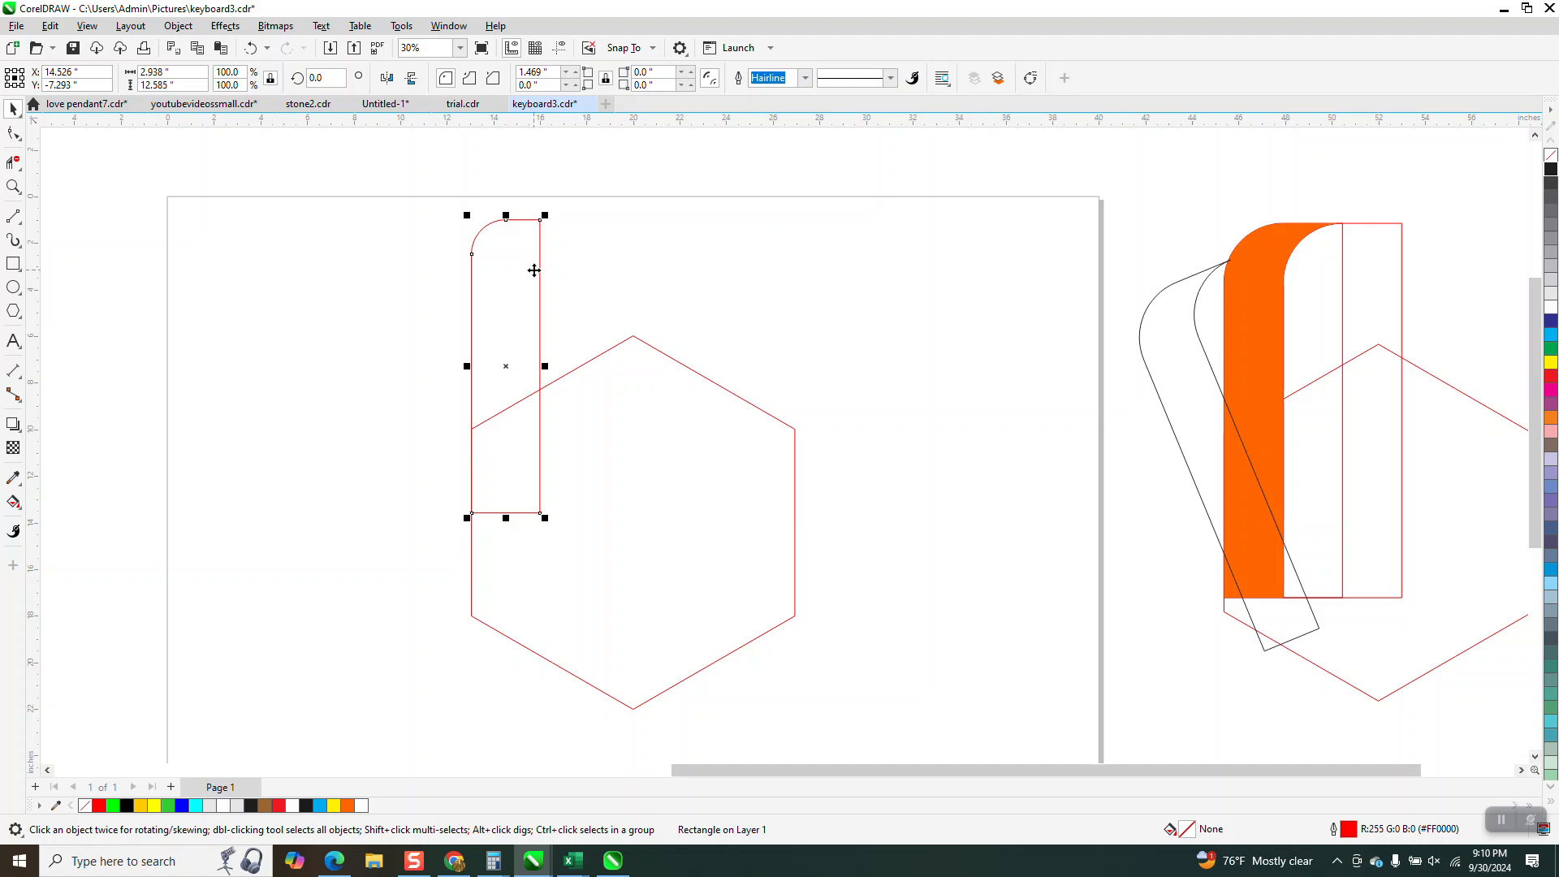
{"action": "key", "text": "Down"}
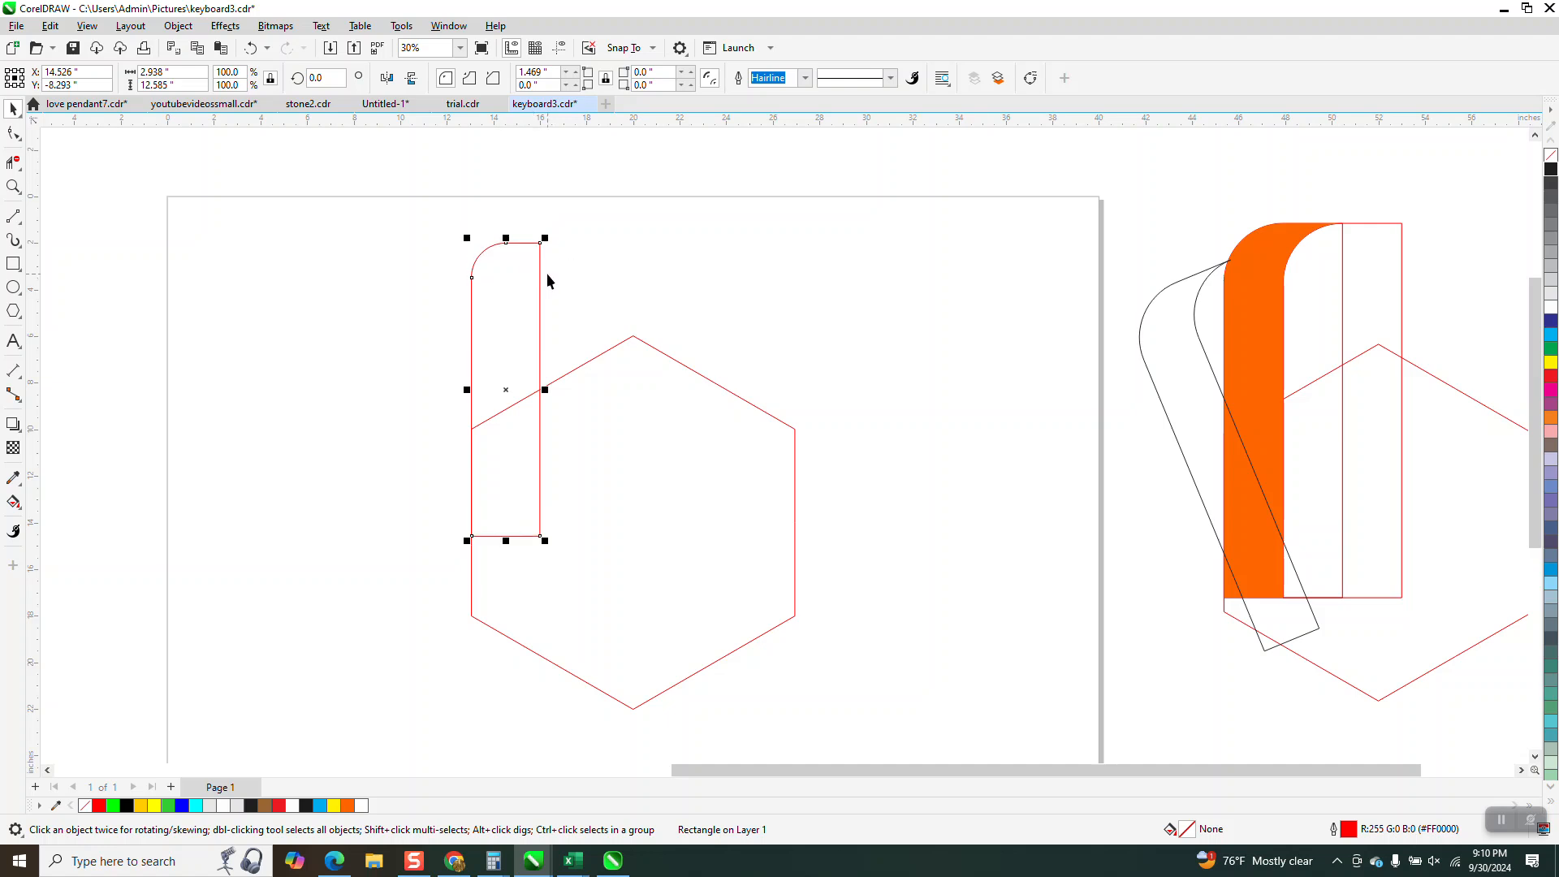
Duplicate the rounded rectangle to its right and align the copy's curved corner with the original's upper-right corner.
{"action": "left_click_drag", "start_coordinate": [505, 390], "coordinate": [550, 399]}
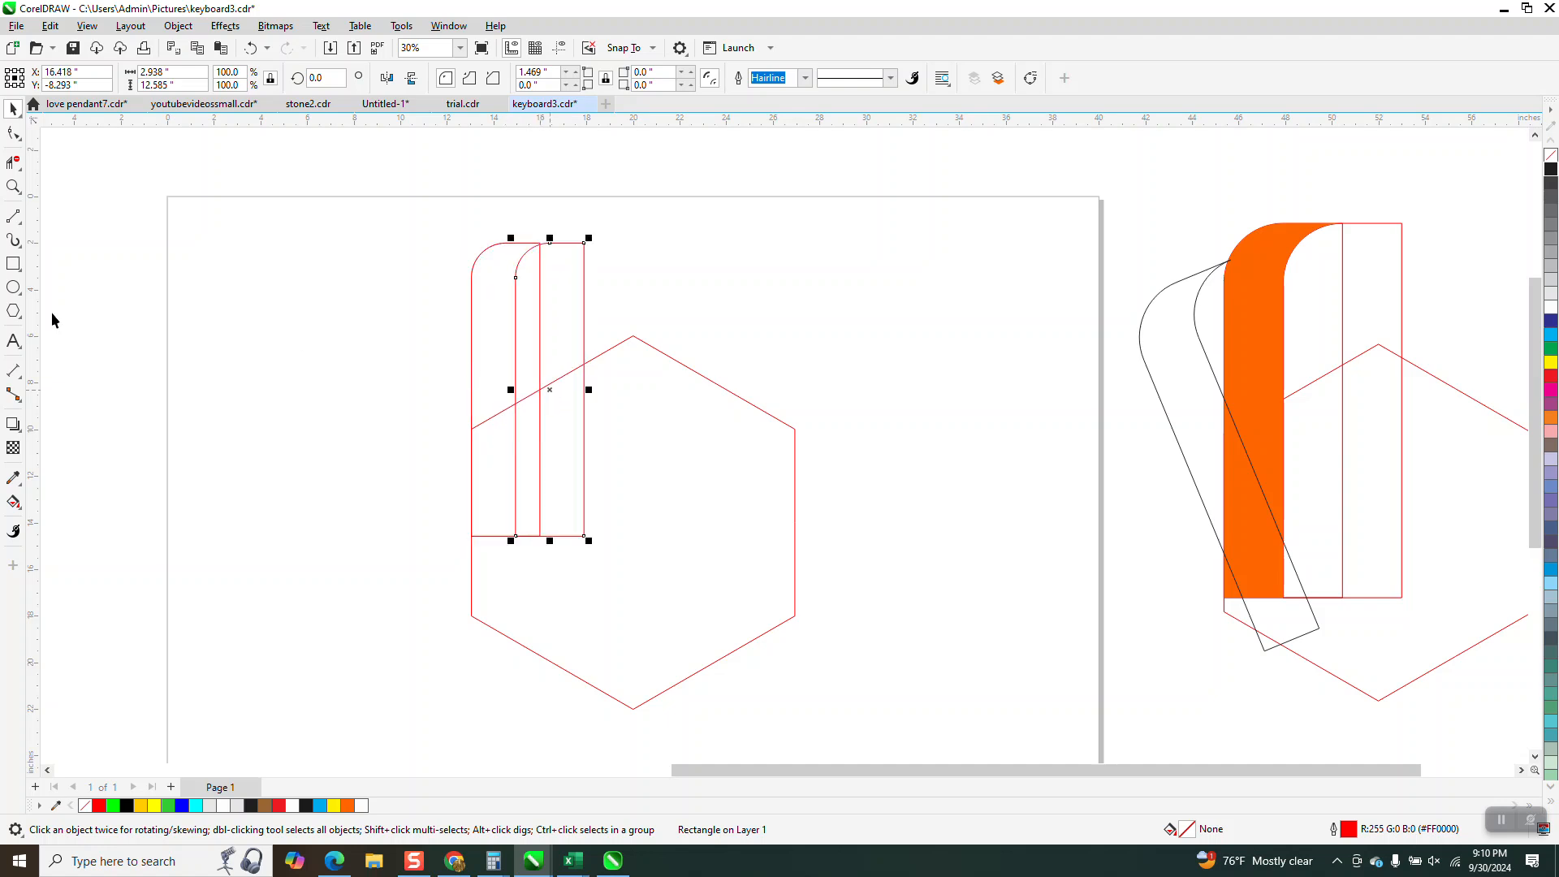
{"action": "left_click", "coordinate": [13, 187]}
{"action": "left_click_drag", "start_coordinate": [471, 213], "coordinate": [633, 300]}
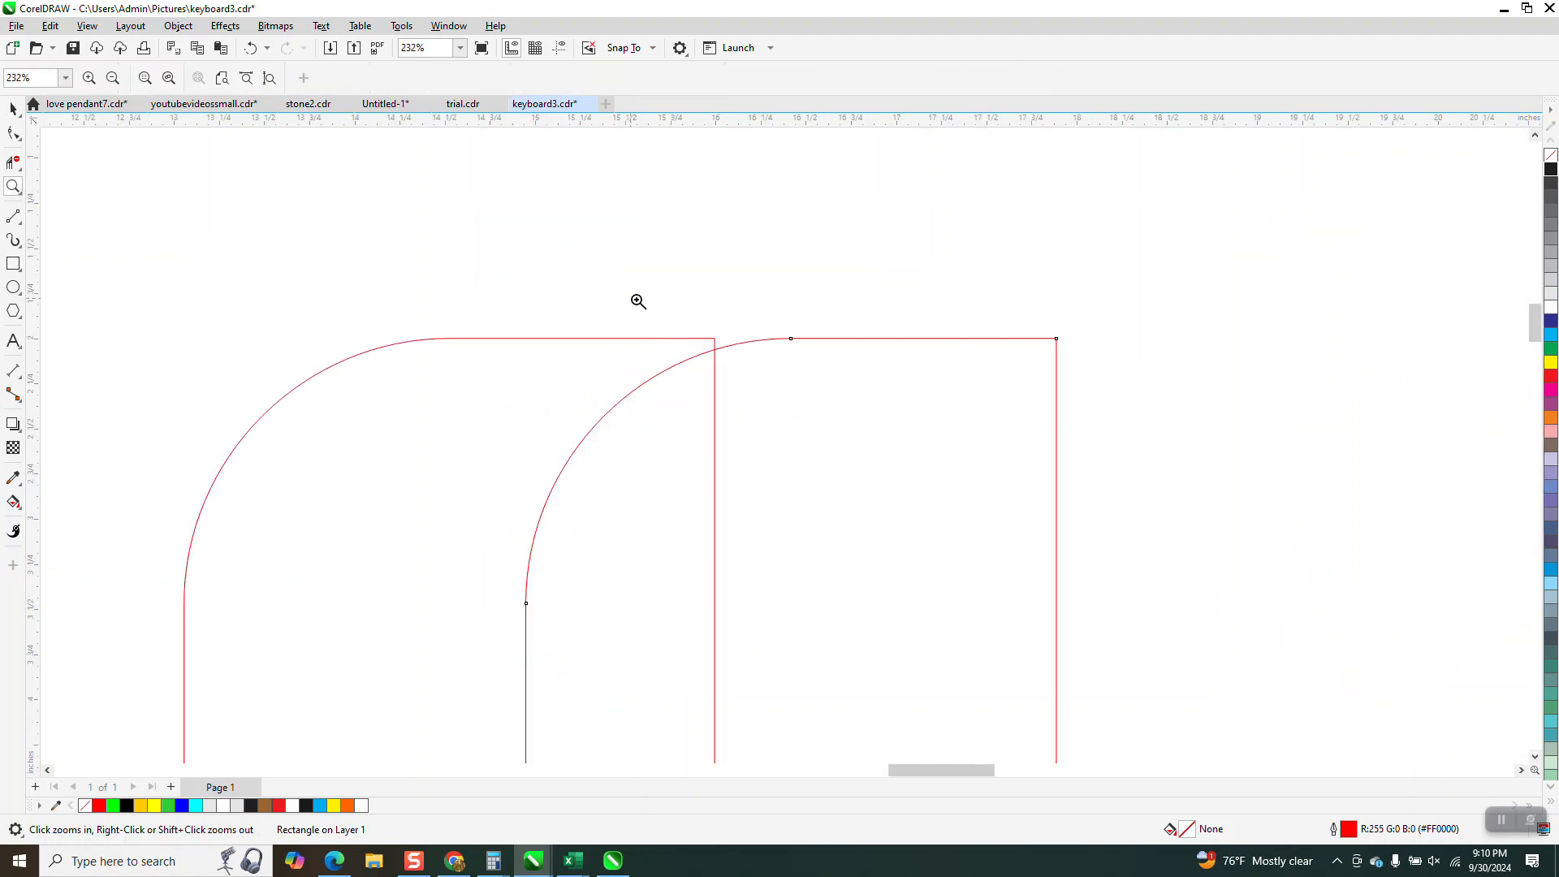
{"action": "left_click", "coordinate": [12, 108]}
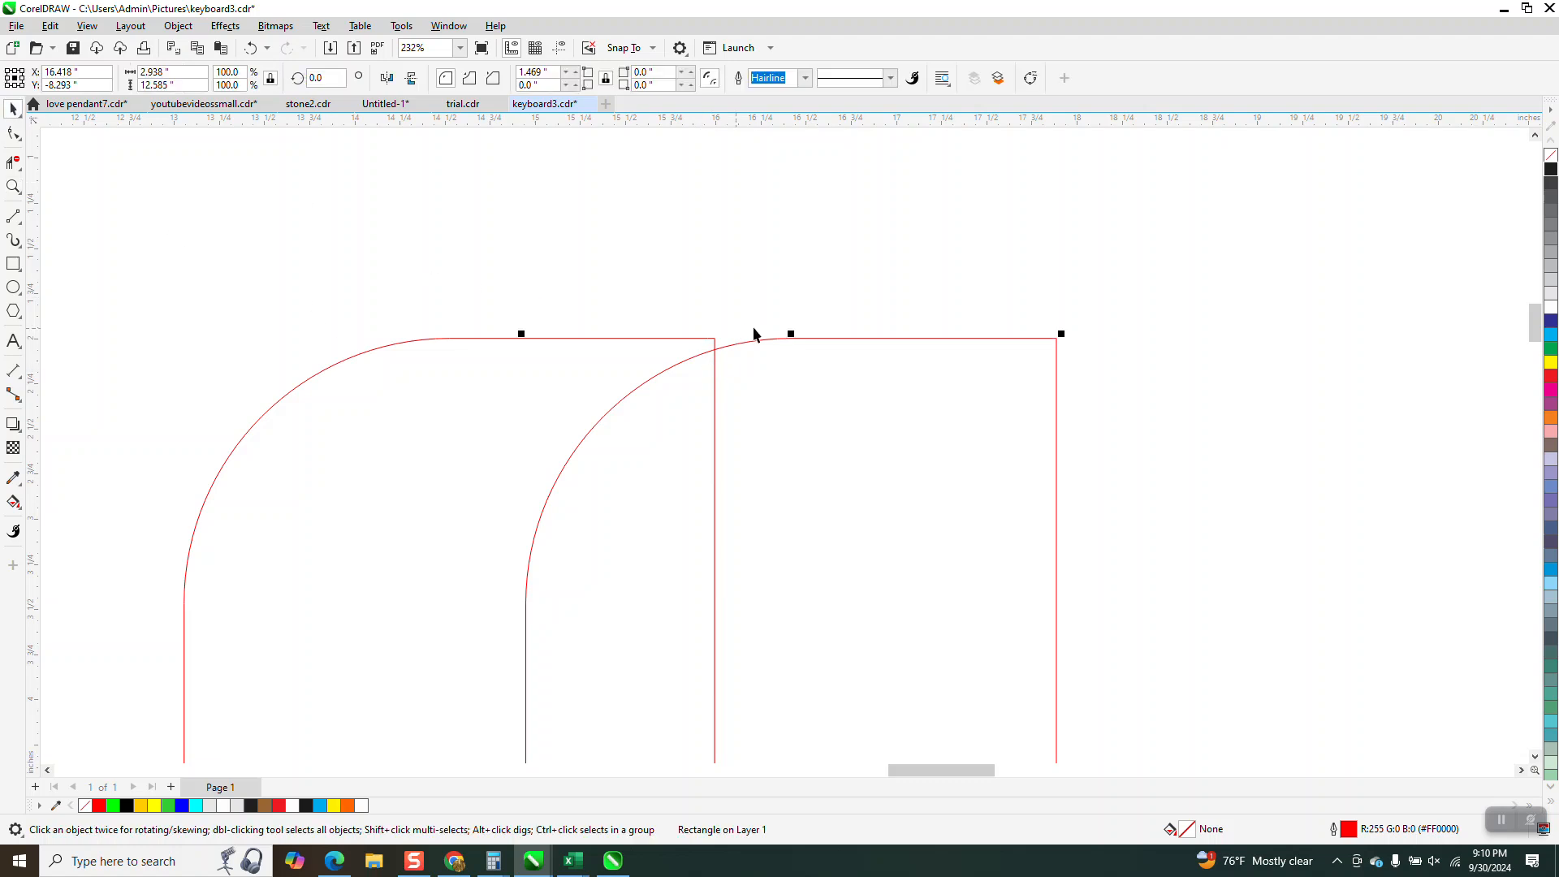
{"action": "left_click_drag", "start_coordinate": [786, 338], "coordinate": [730, 342]}
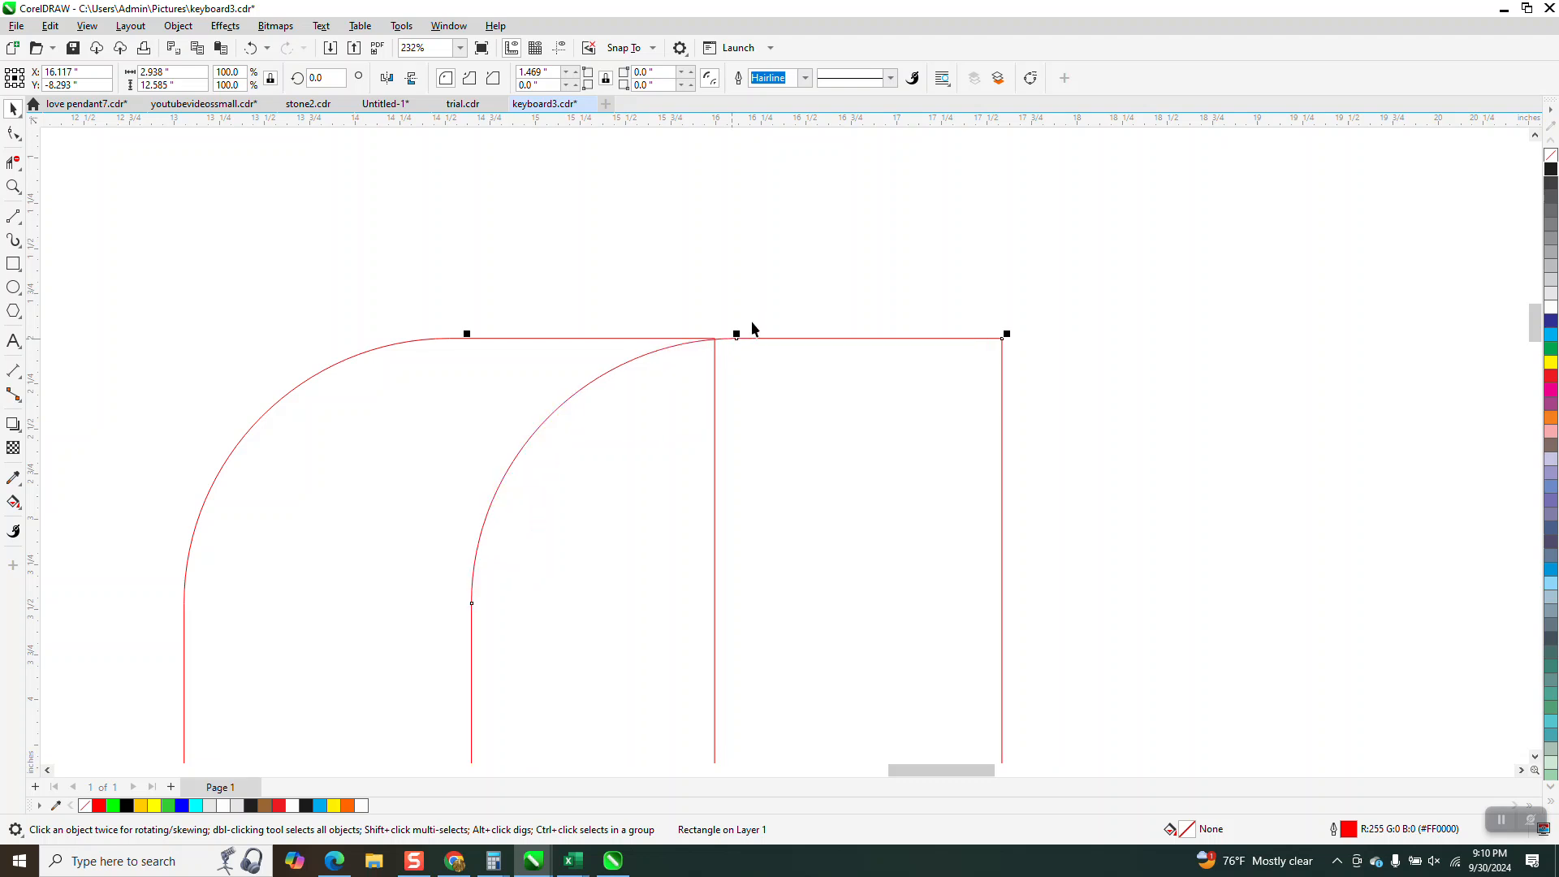
Smart-fill the band between the two rounded rectangles above the hexagon with turquoise (#4DEEEA) and no outline.
{"action": "scroll", "coordinate": [751, 325], "scroll_direction": "down", "scroll_amount": 5}
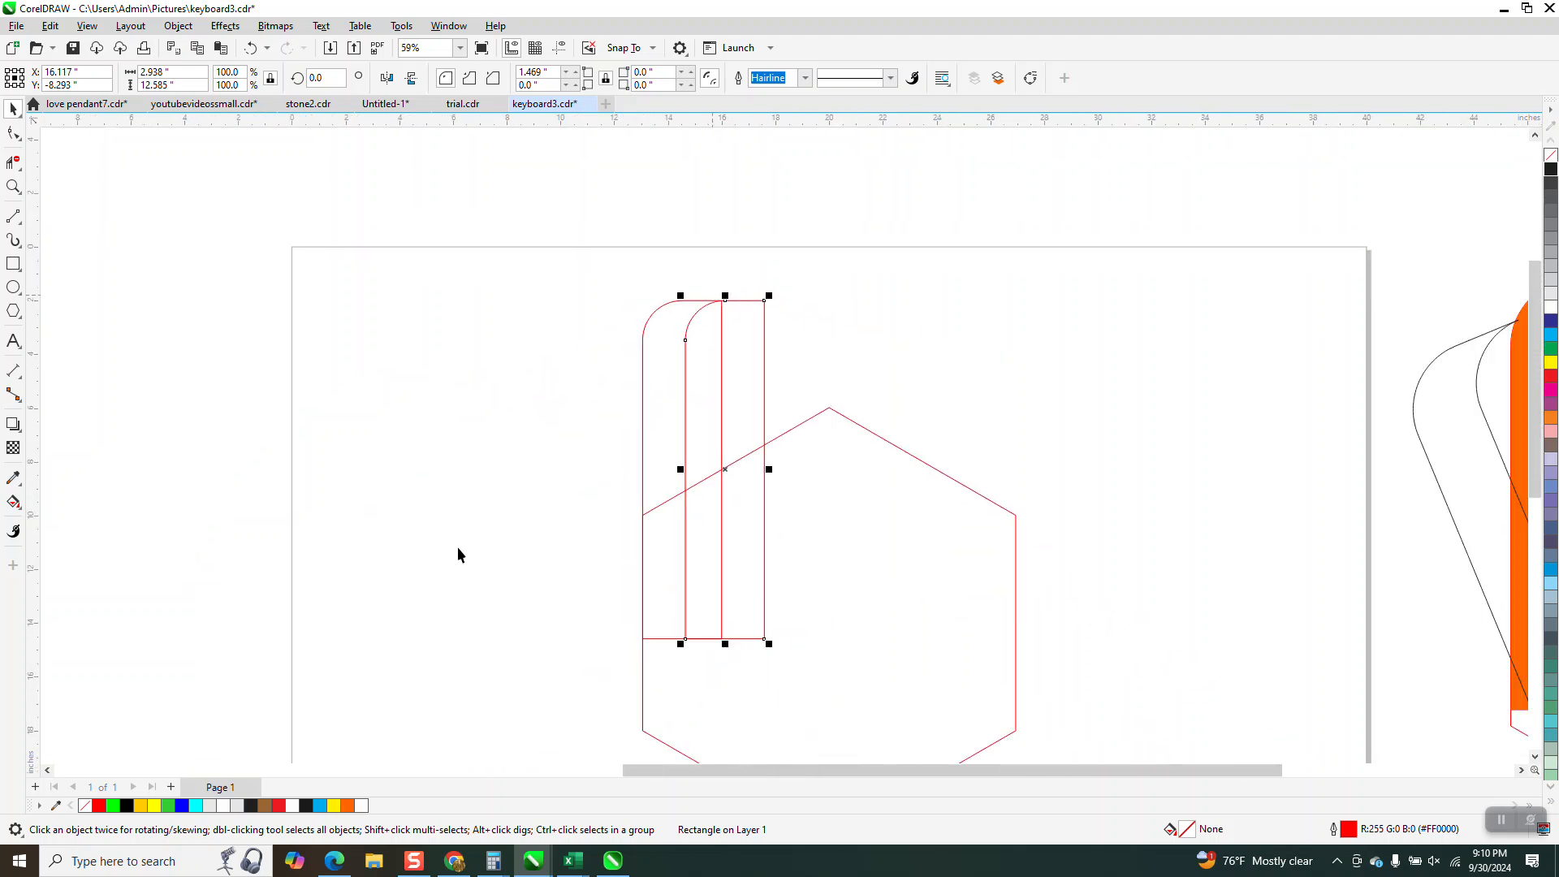
{"action": "left_click", "coordinate": [13, 502]}
{"action": "left_click", "coordinate": [18, 508]}
{"action": "left_click", "coordinate": [63, 520]}
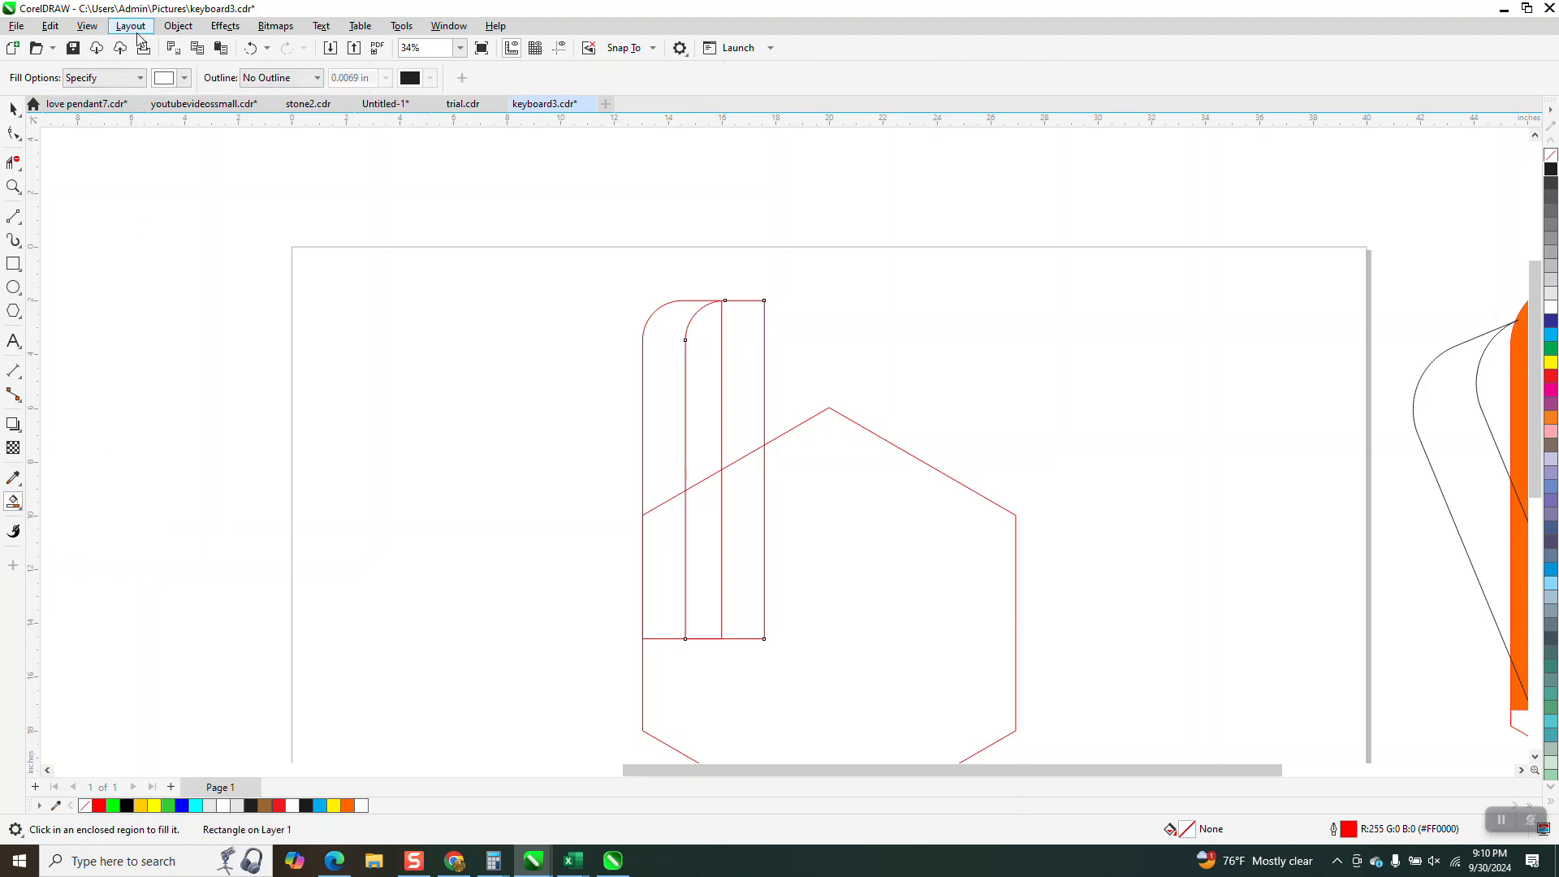
{"action": "left_click", "coordinate": [184, 78]}
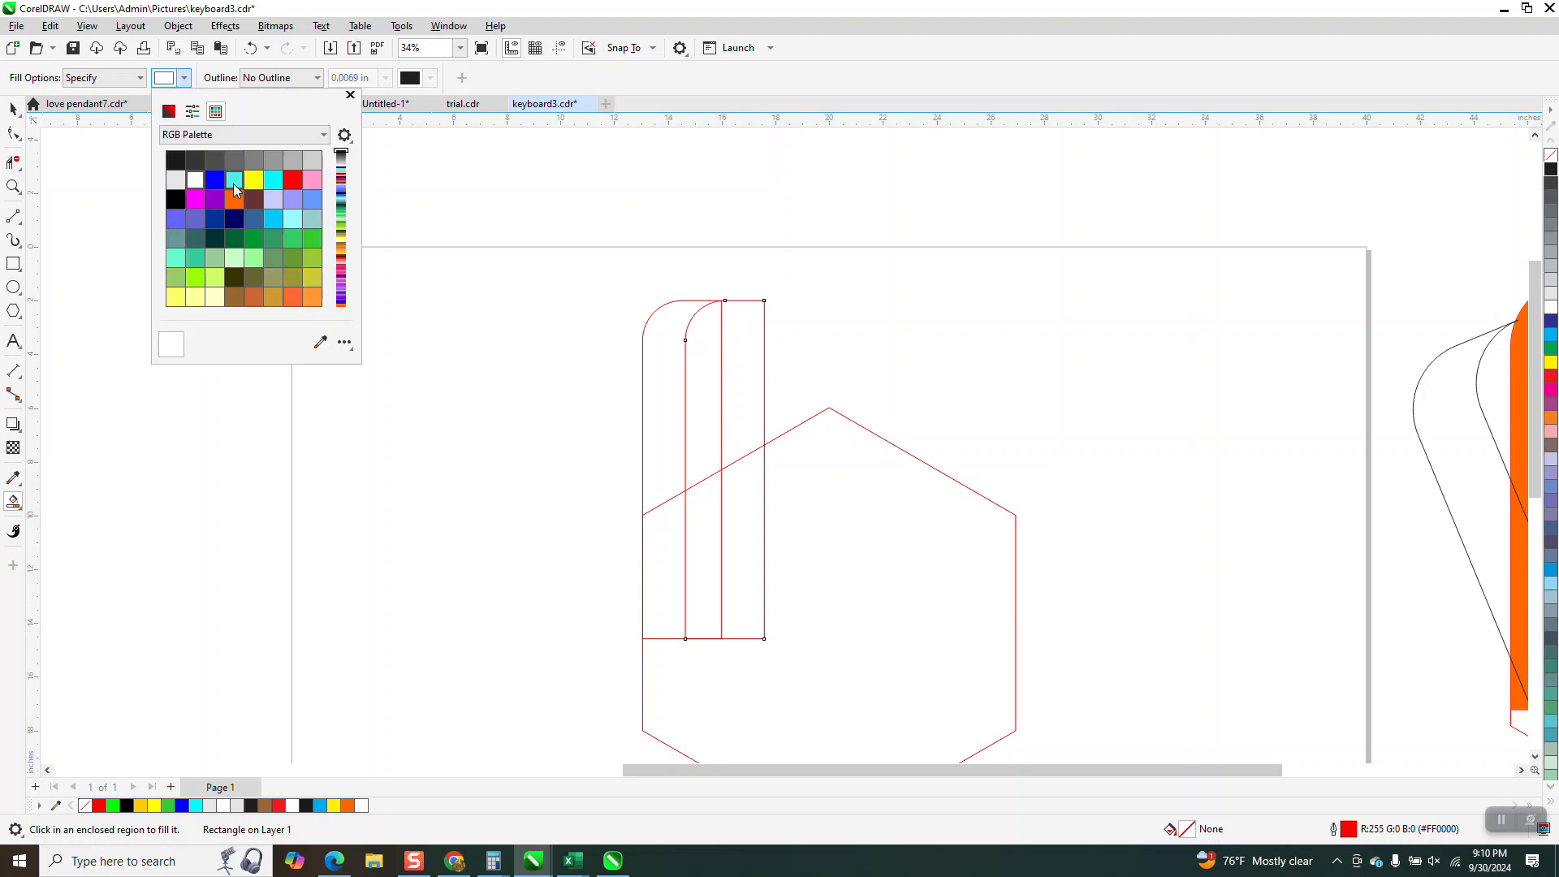
{"action": "left_click", "coordinate": [233, 185]}
{"action": "left_click", "coordinate": [647, 390]}
{"action": "left_click", "coordinate": [647, 391]}
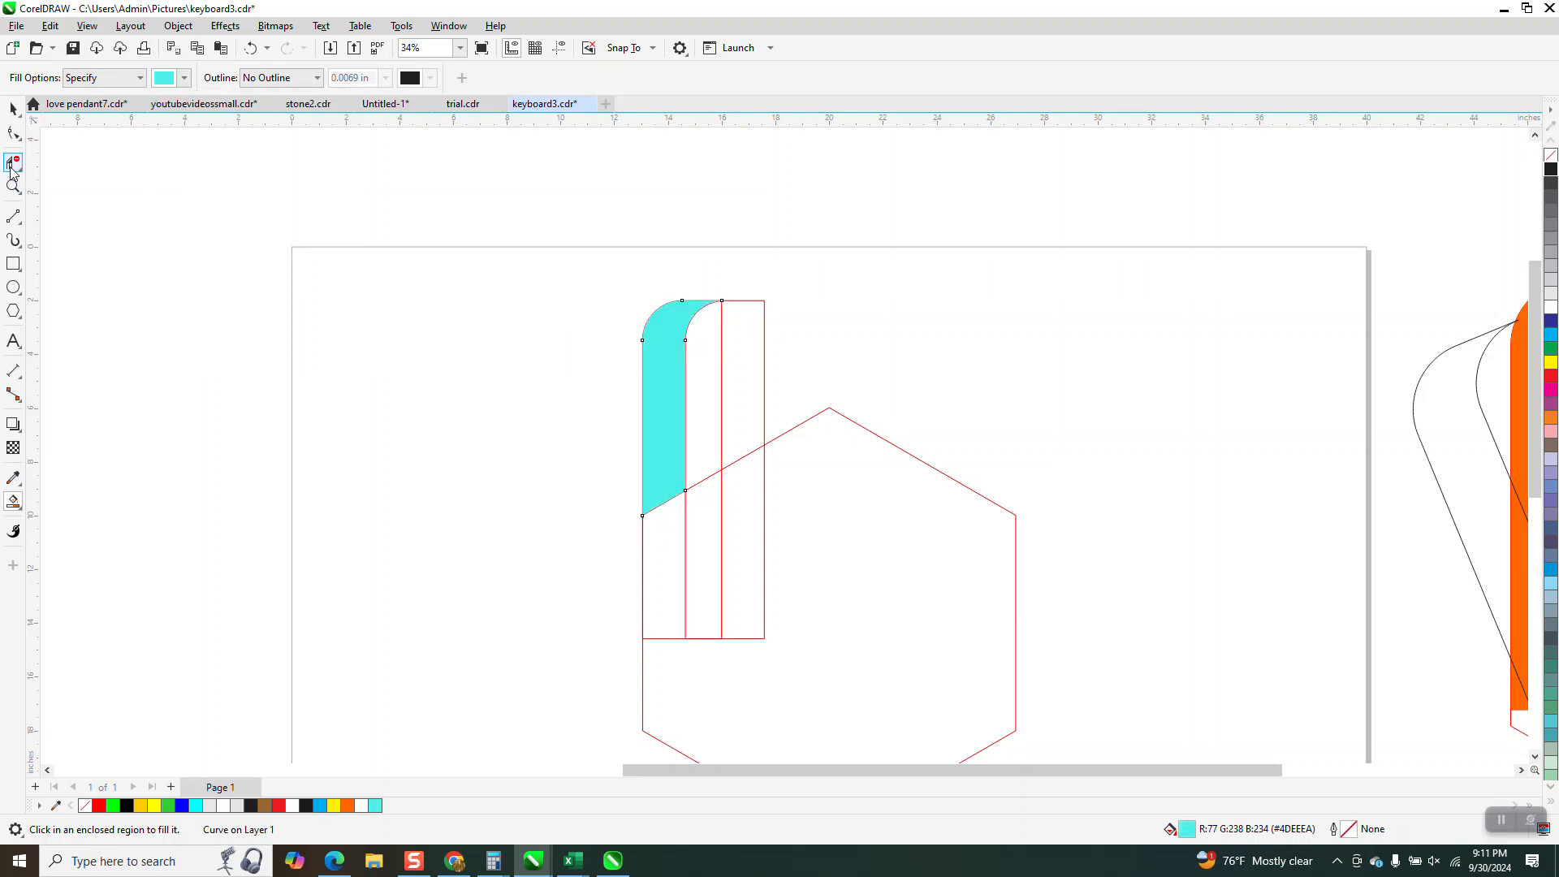
Move the turquoise shape down 3 in.
{"action": "left_click", "coordinate": [12, 109]}
{"action": "scroll", "coordinate": [666, 304], "scroll_direction": "down", "scroll_amount": 1}
{"action": "scroll", "coordinate": [666, 304], "scroll_direction": "down", "scroll_amount": 1}
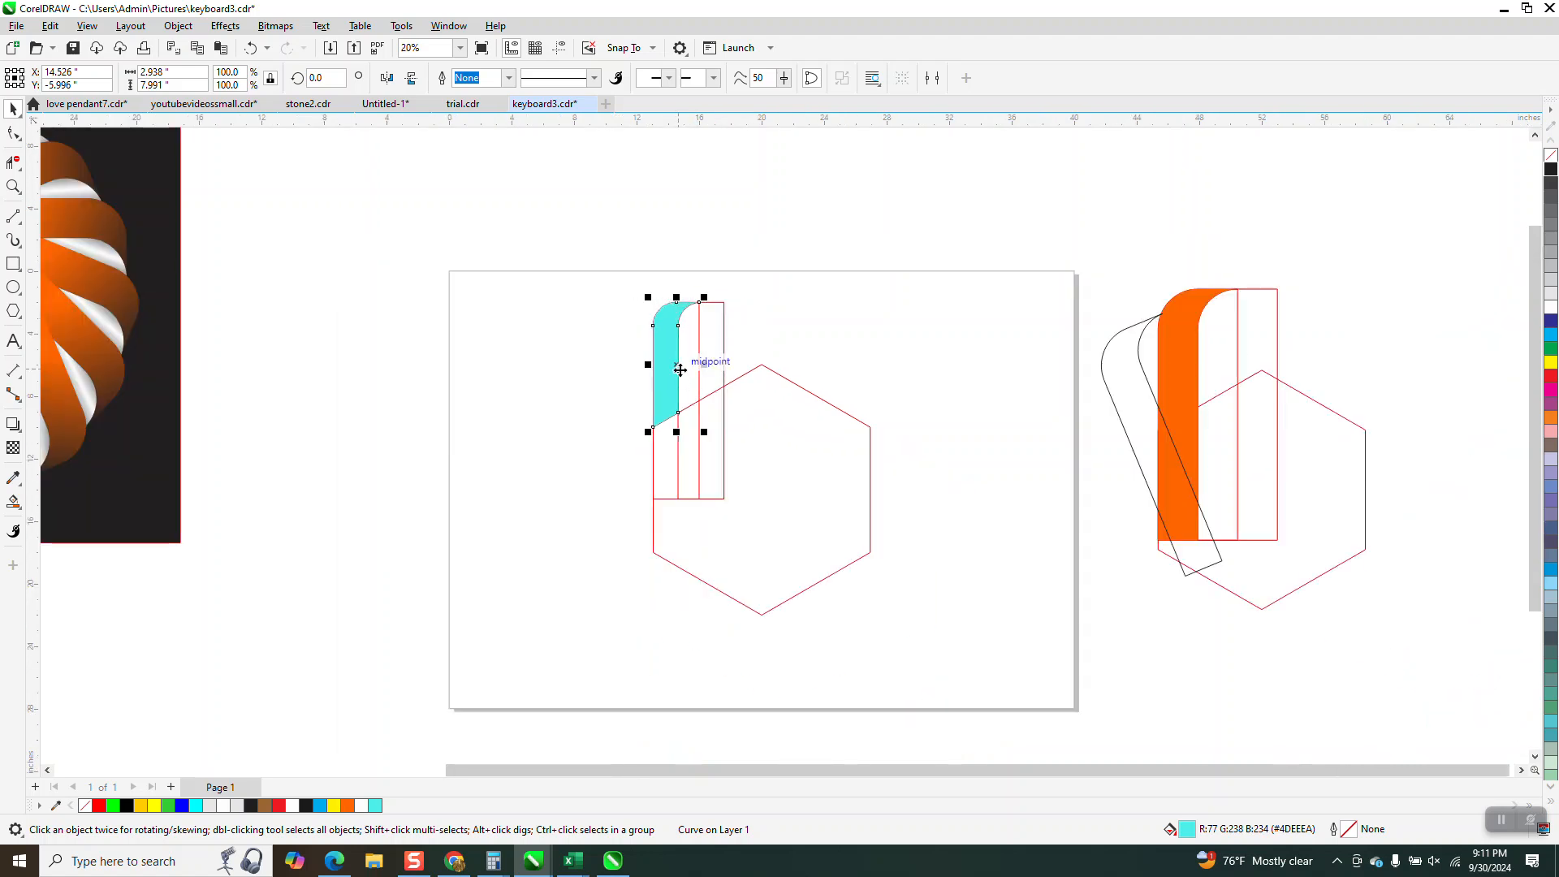
{"action": "key", "text": "Down"}
{"action": "key", "text": "Down"}
{"action": "key", "text": "Down"}
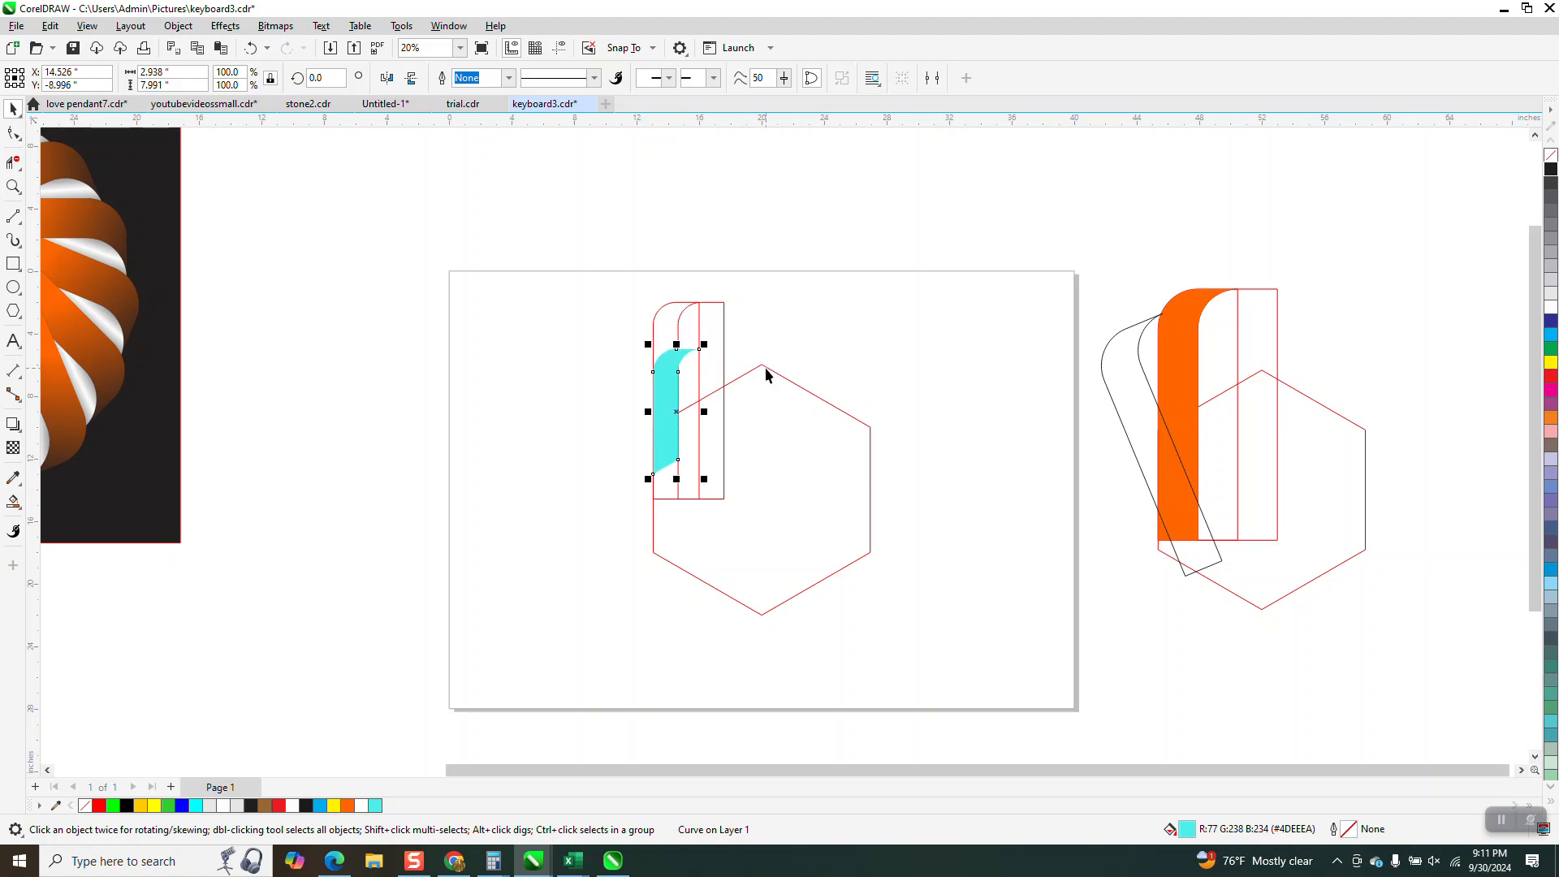
{"action": "left_click", "coordinate": [819, 406]}
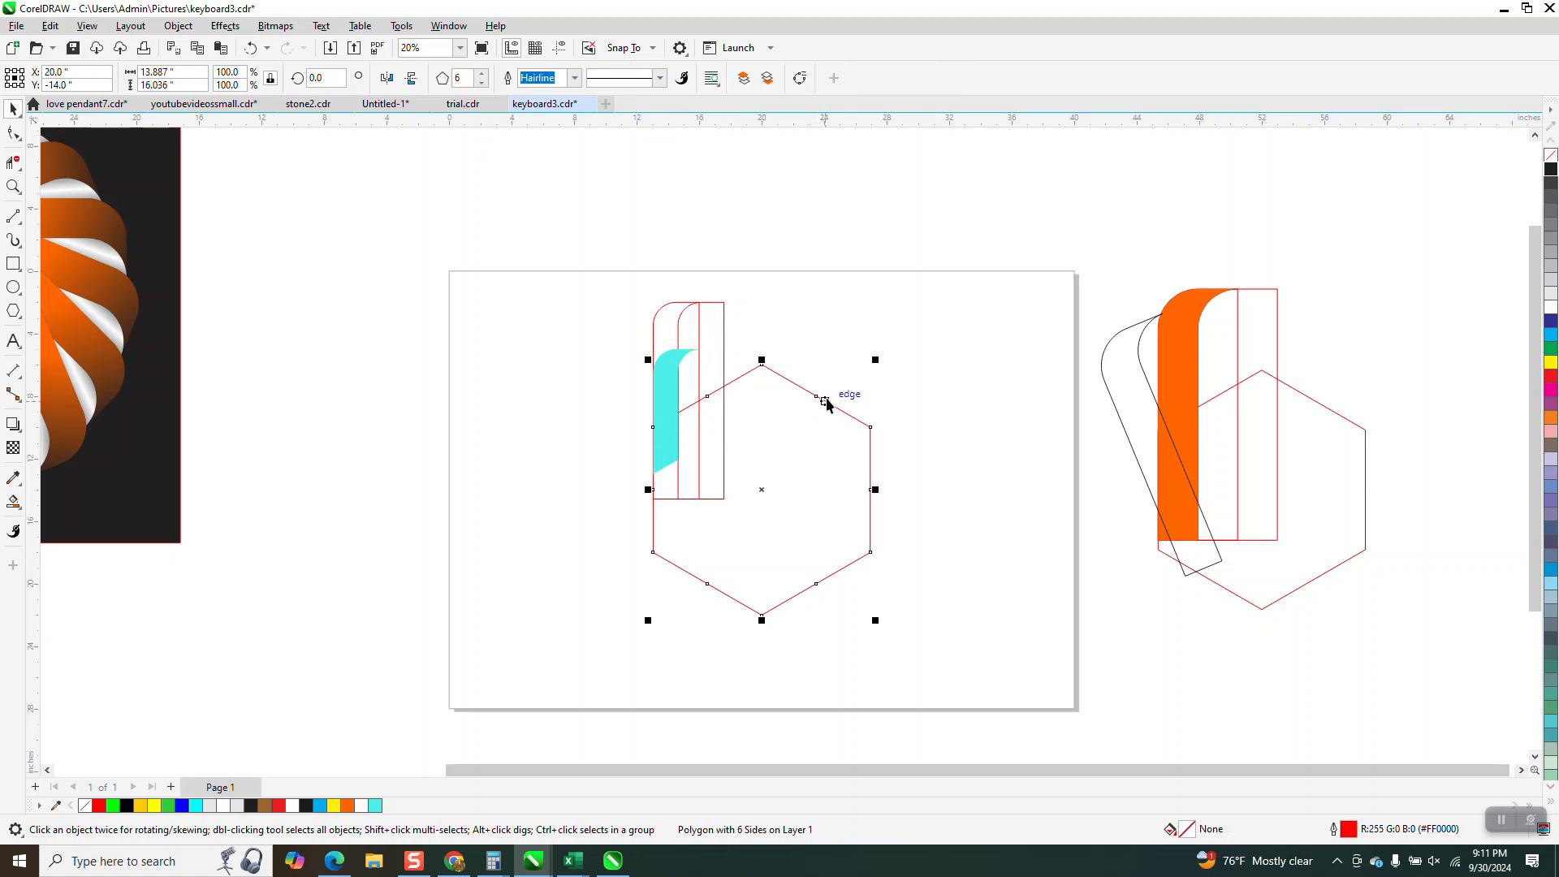
{"action": "key", "text": "Right"}
{"action": "key", "text": "Right"}
{"action": "key", "text": "Right"}
{"action": "key", "text": "Right"}
{"action": "key", "text": "Left"}
{"action": "key", "text": "Left"}
{"action": "key", "text": "Left"}
{"action": "key", "text": "Left"}
Set the nudge distance to 8 in and move both rounded rectangles 8 in to the right, leaving the turquoise shape in place.
{"action": "left_click", "coordinate": [681, 209]}
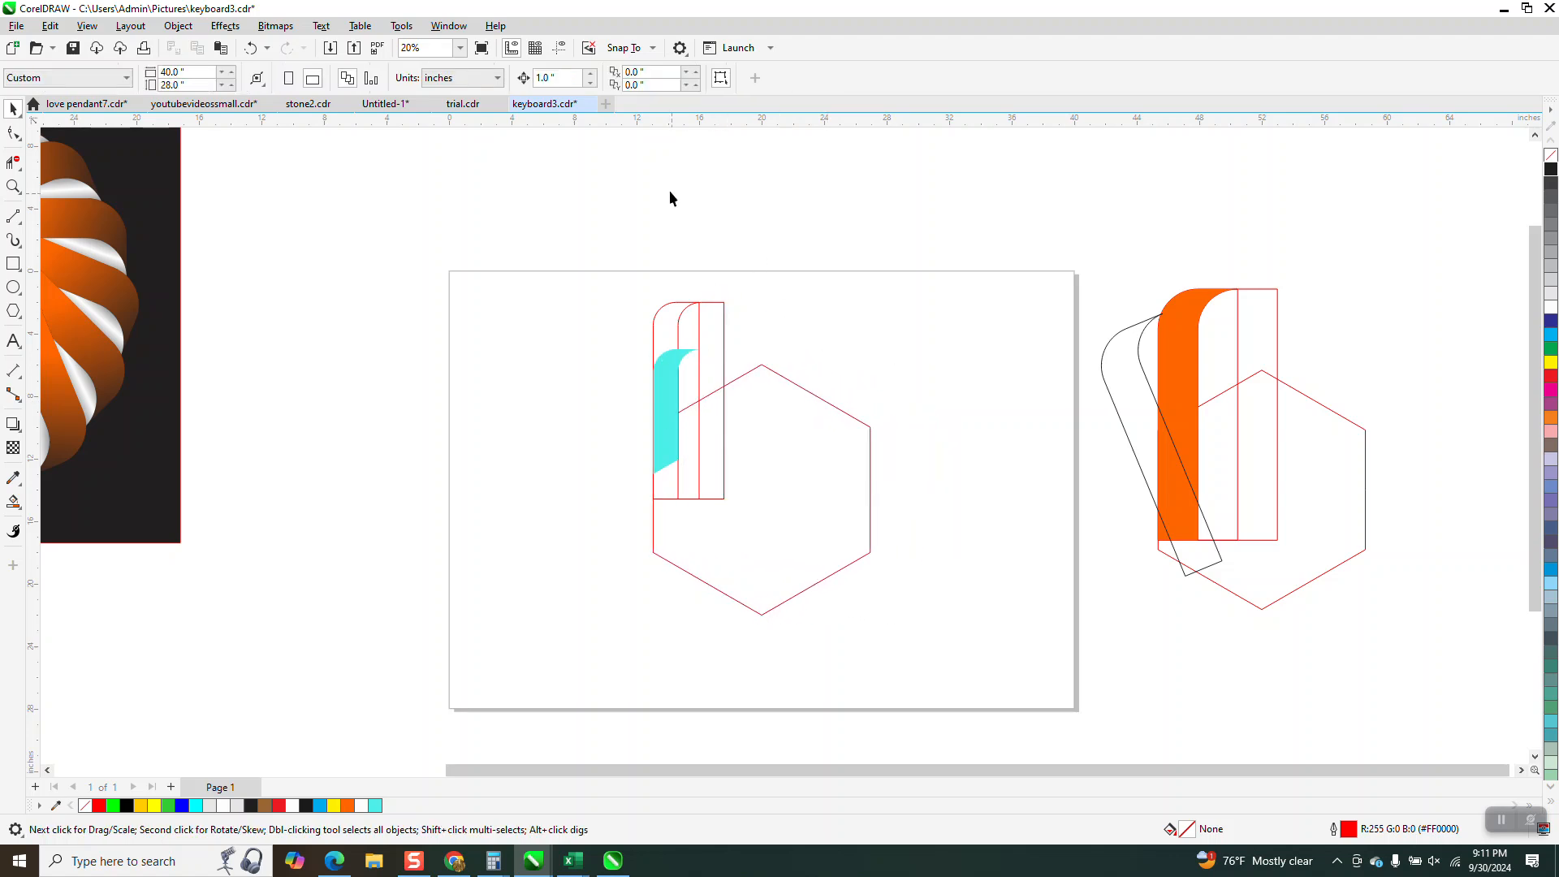
{"action": "type", "text": "8"}
{"action": "key", "text": "Return"}
{"action": "left_click", "coordinate": [713, 310]}
{"action": "key", "text": "Right"}
{"action": "left_click", "coordinate": [767, 336]}
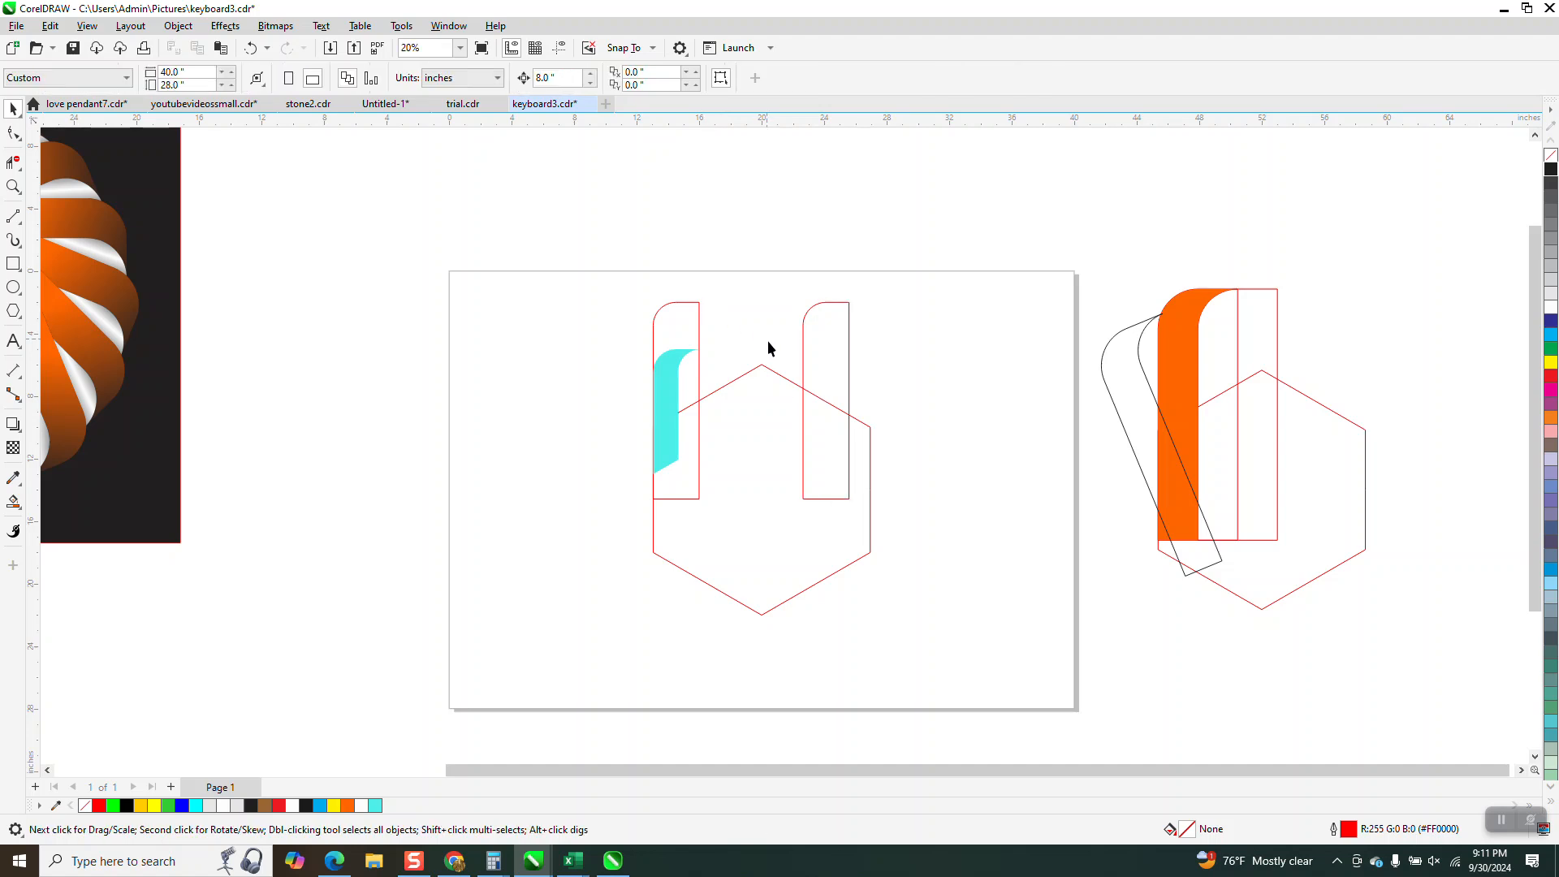
{"action": "left_click", "coordinate": [697, 315]}
{"action": "key", "text": "Right"}
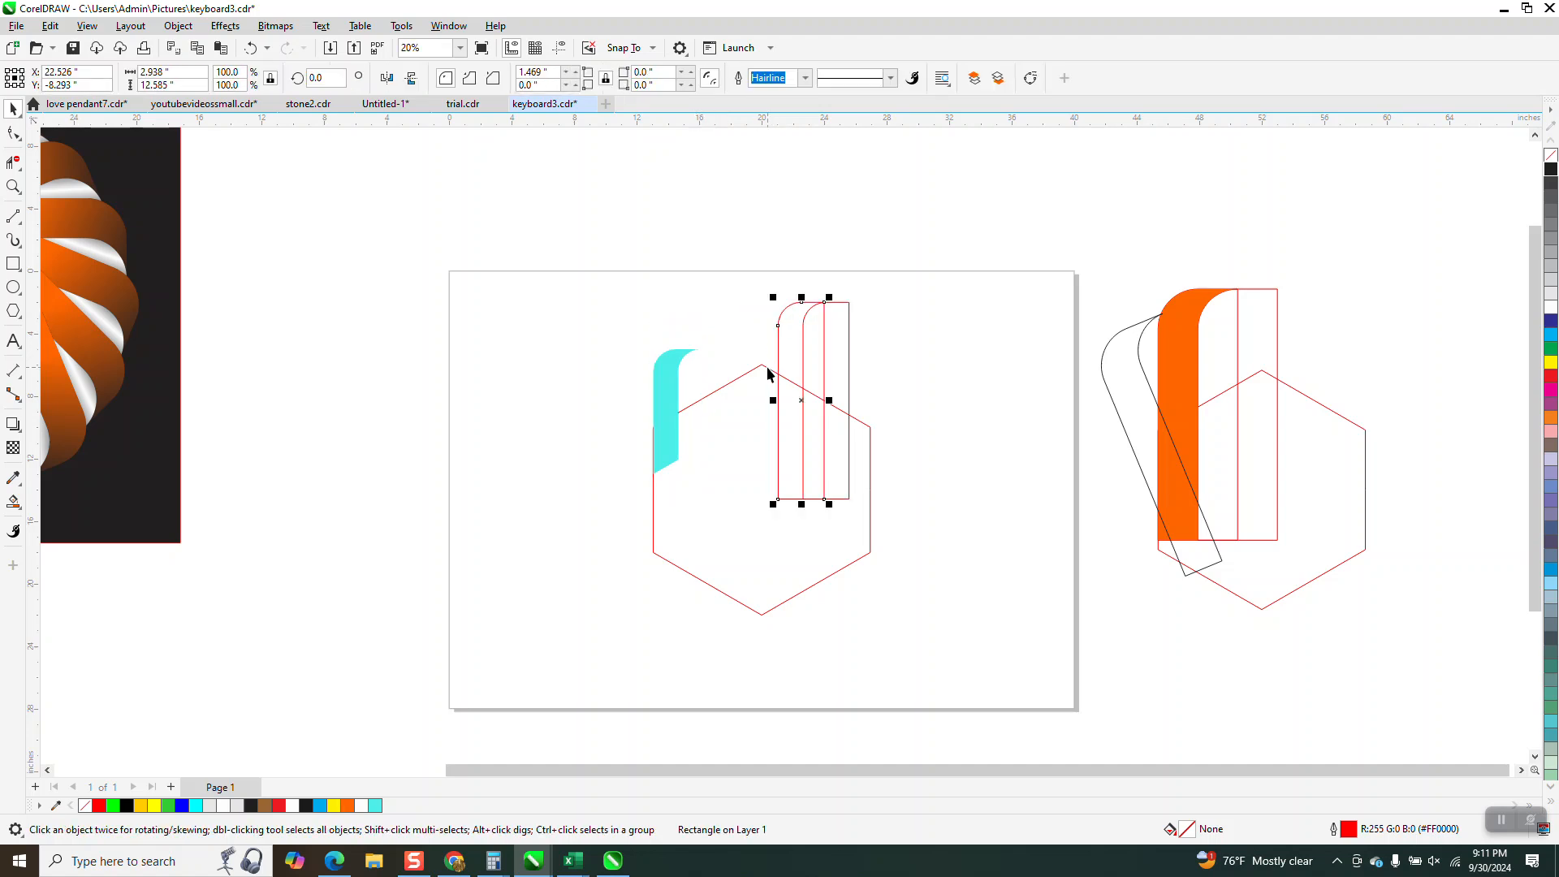
Move the hexagon 8 in right, and shift it together with both rounded rectangles another 24 in right off the page.
{"action": "left_click", "coordinate": [767, 368]}
{"action": "key", "text": "Right"}
{"action": "left_click_drag", "start_coordinate": [745, 285], "coordinate": [1056, 622]}
{"action": "key", "text": "Right"}
{"action": "key", "text": "Right"}
{"action": "key", "text": "Right"}
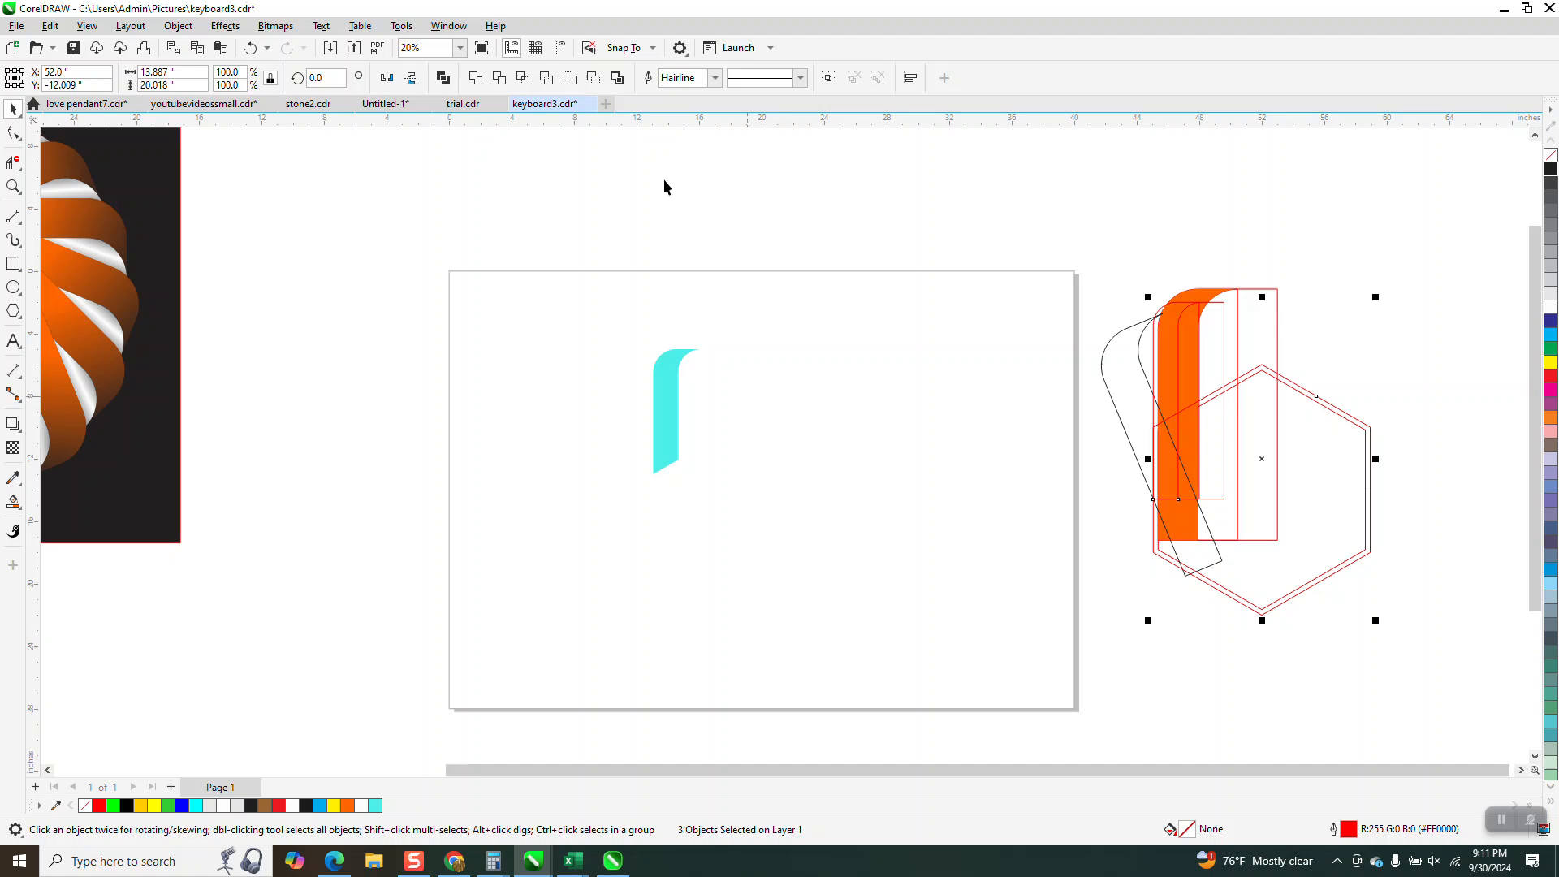
Show the guidelines and centre the horizontal guideline on the page at Y -14 in.
{"action": "left_click", "coordinate": [559, 50]}
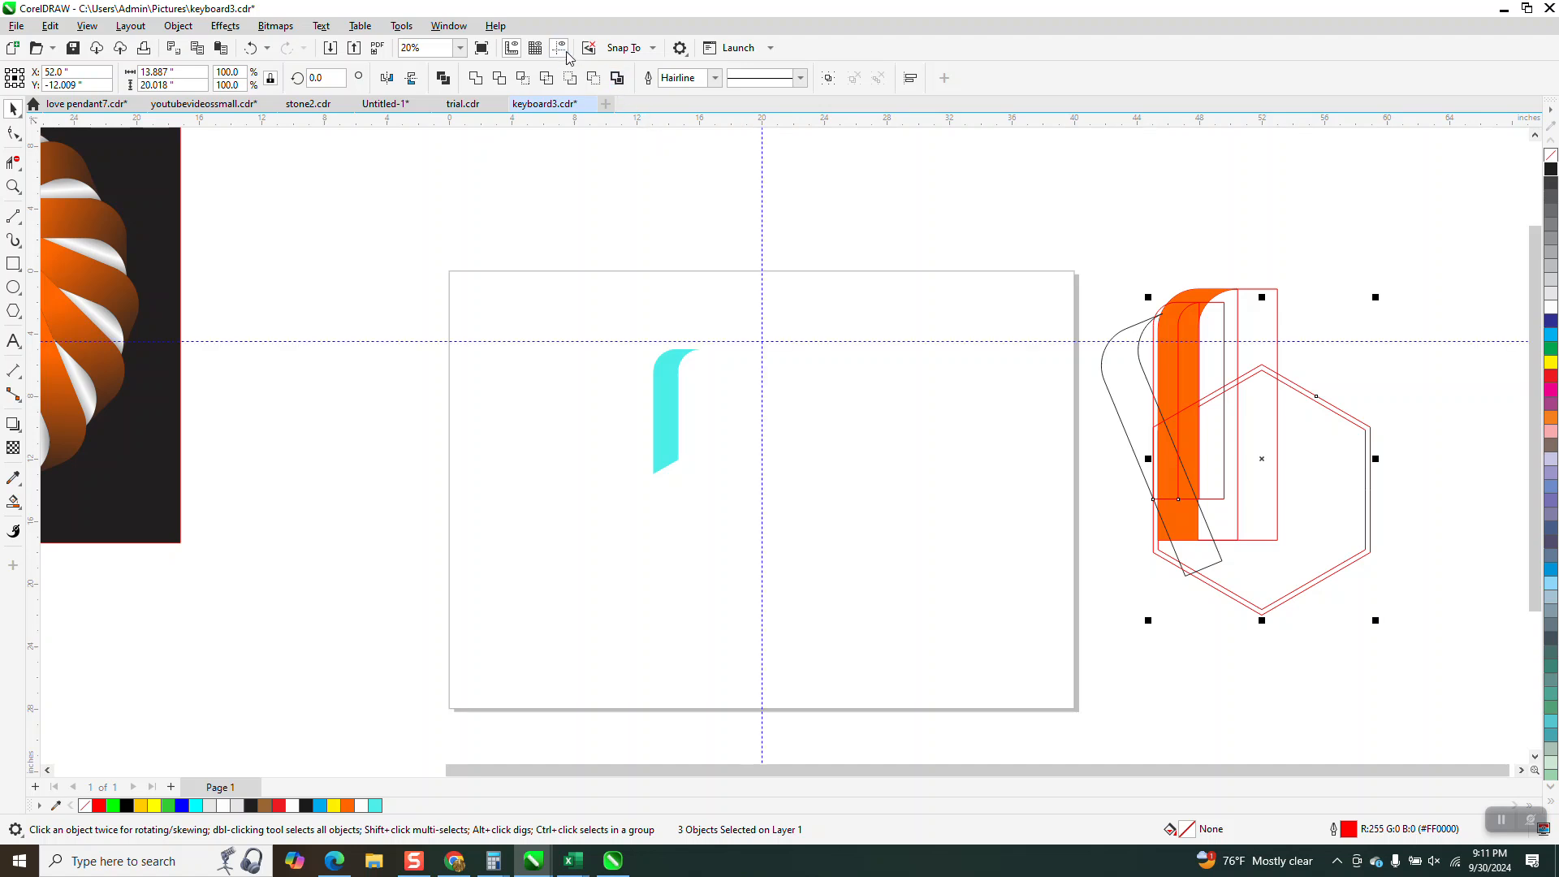
{"action": "left_click", "coordinate": [780, 341]}
{"action": "key", "text": "p"}
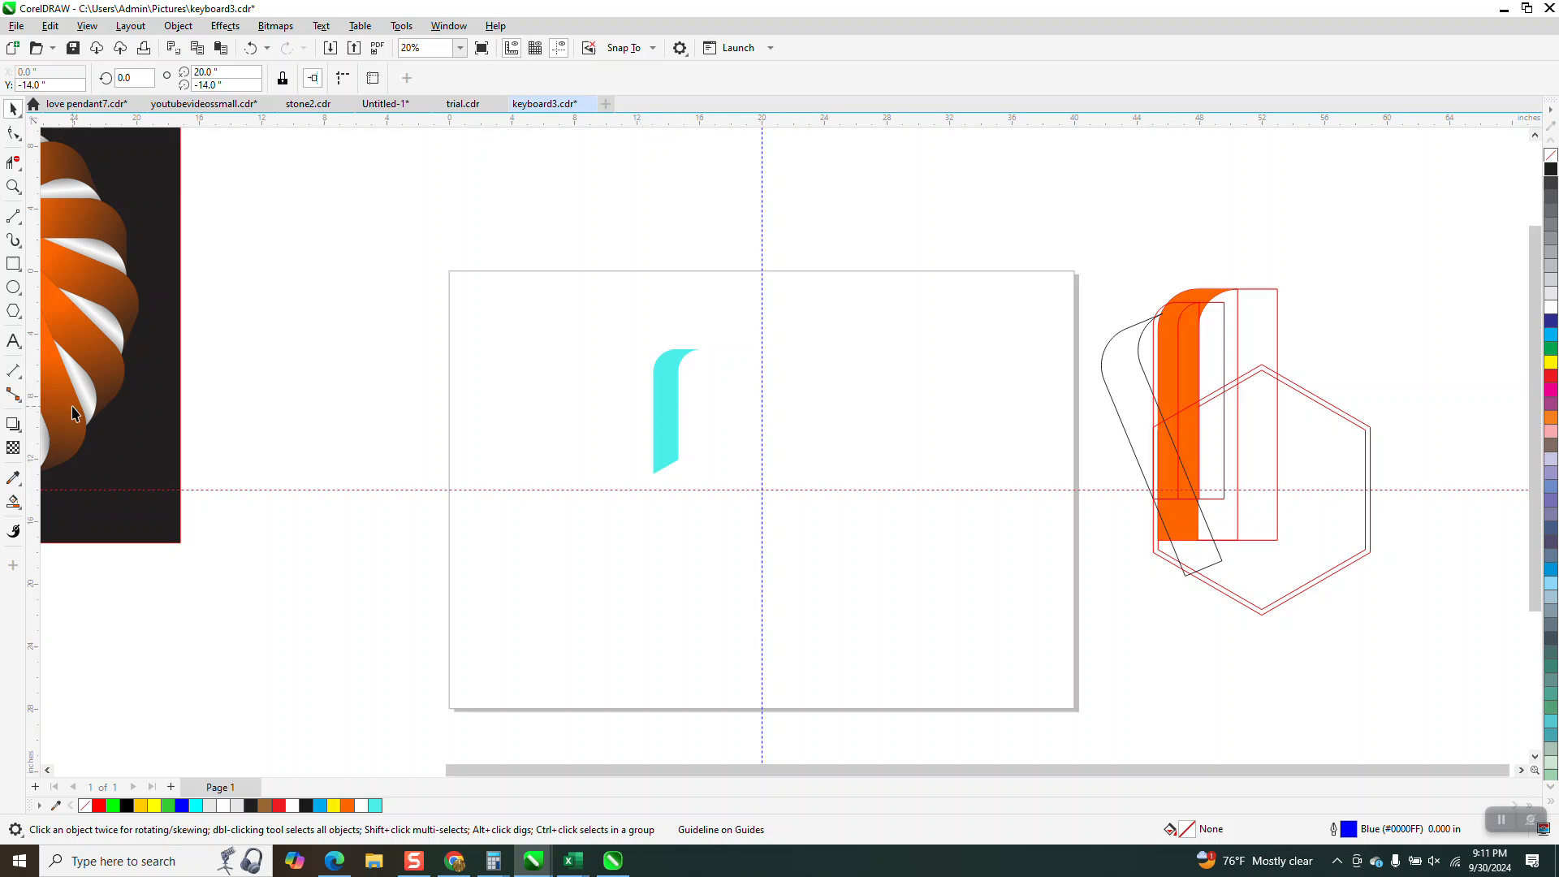
Apply a linear fountain fill to the turquoise shape, running upward from turquoise at the lower end to black at the curved end.
{"action": "left_click", "coordinate": [13, 187]}
{"action": "left_click_drag", "start_coordinate": [533, 341], "coordinate": [959, 578]}
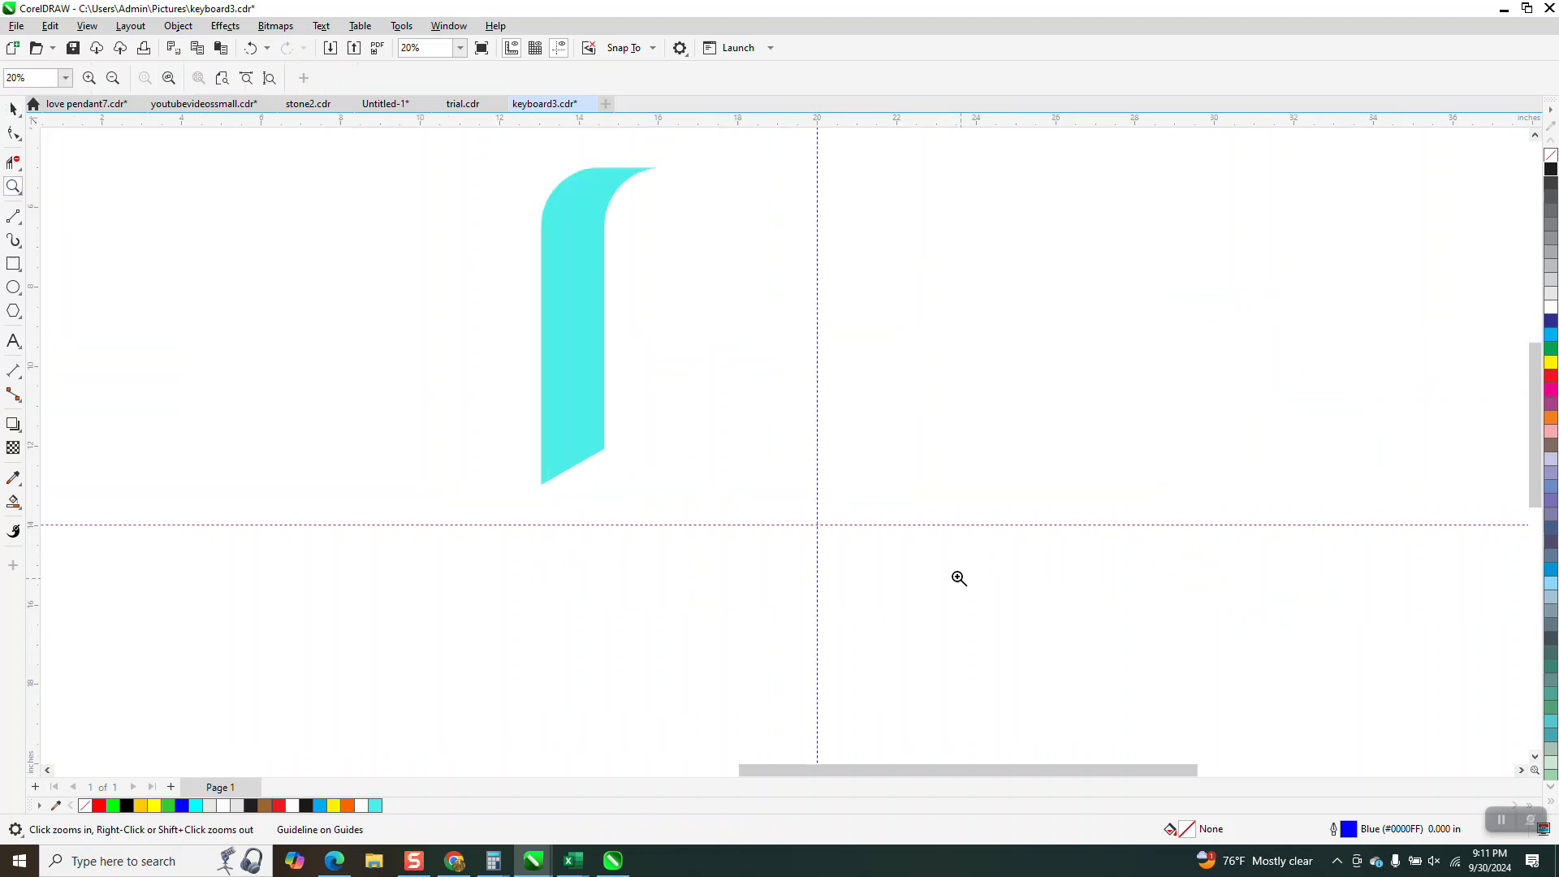
{"action": "left_click", "coordinate": [13, 502]}
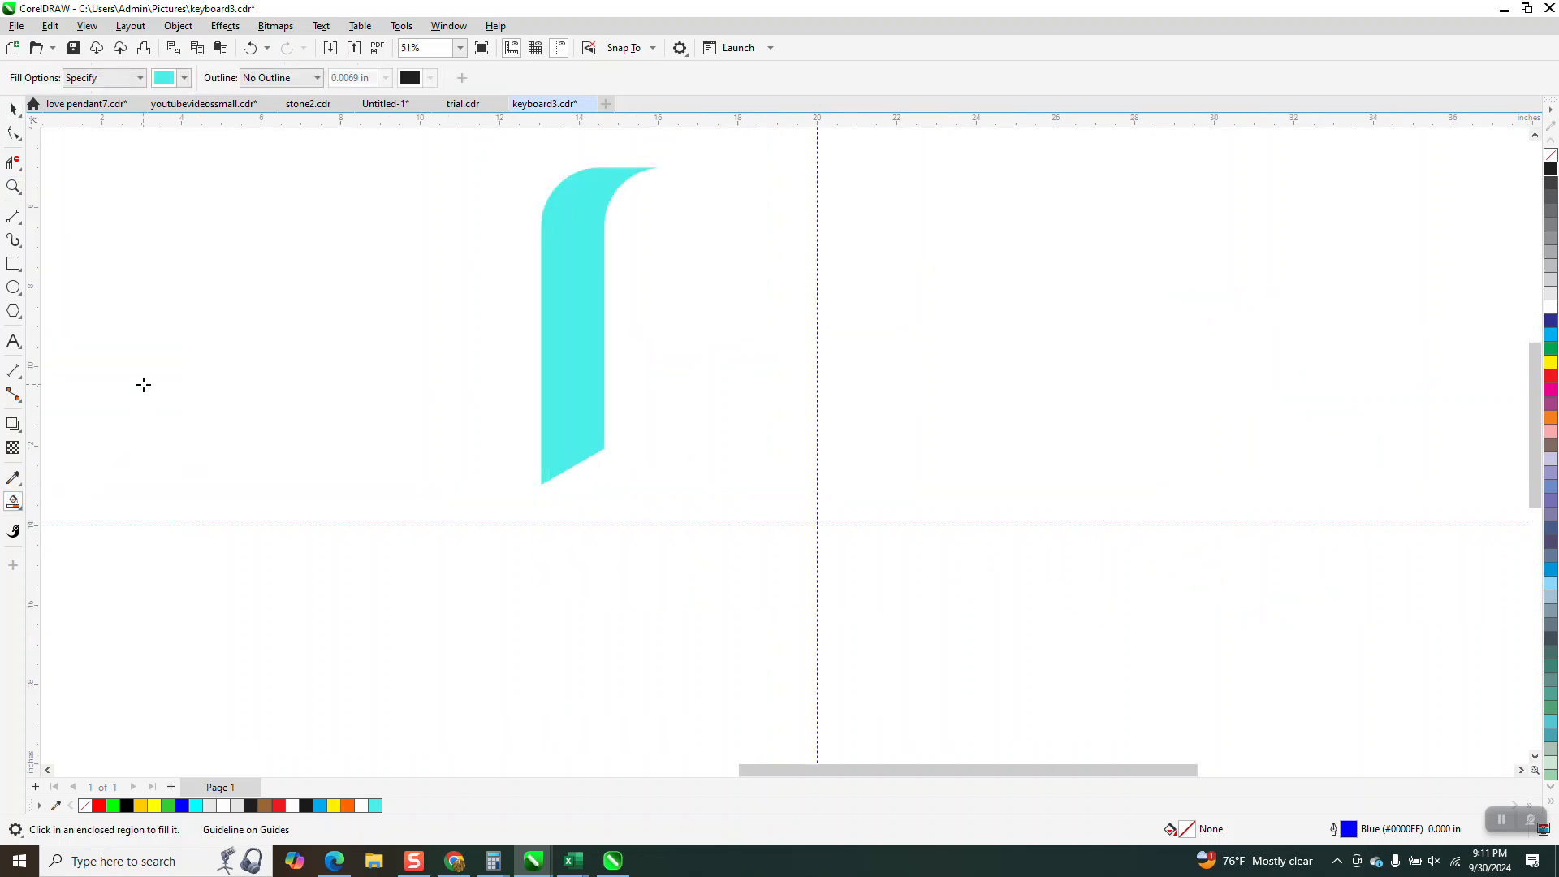
{"action": "left_click", "coordinate": [13, 501]}
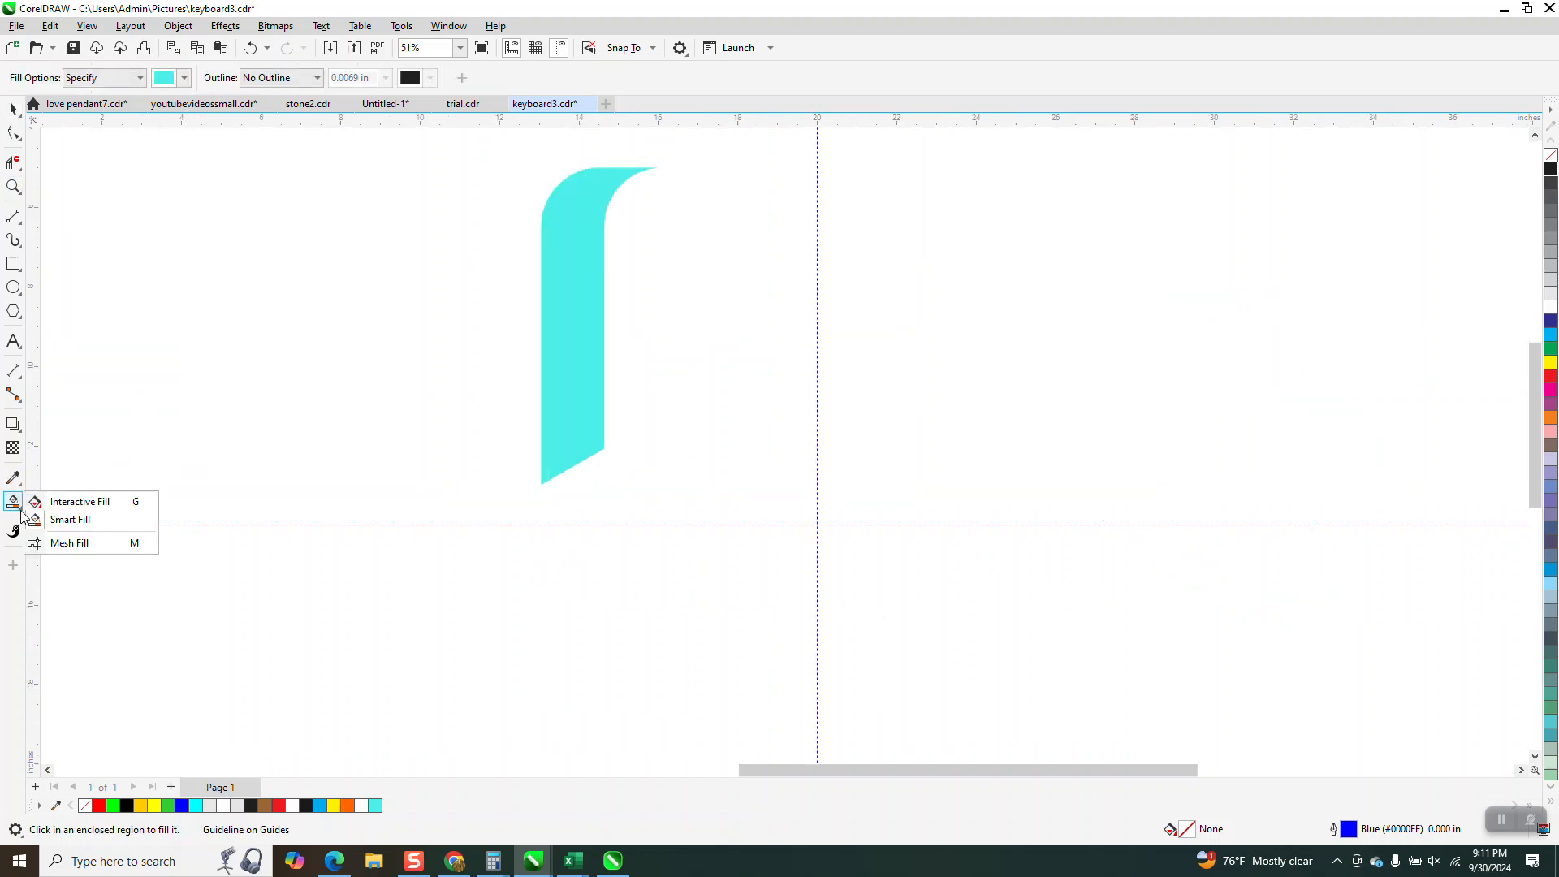
{"action": "left_click", "coordinate": [66, 502]}
{"action": "scroll", "coordinate": [607, 331], "scroll_direction": "down", "scroll_amount": 5}
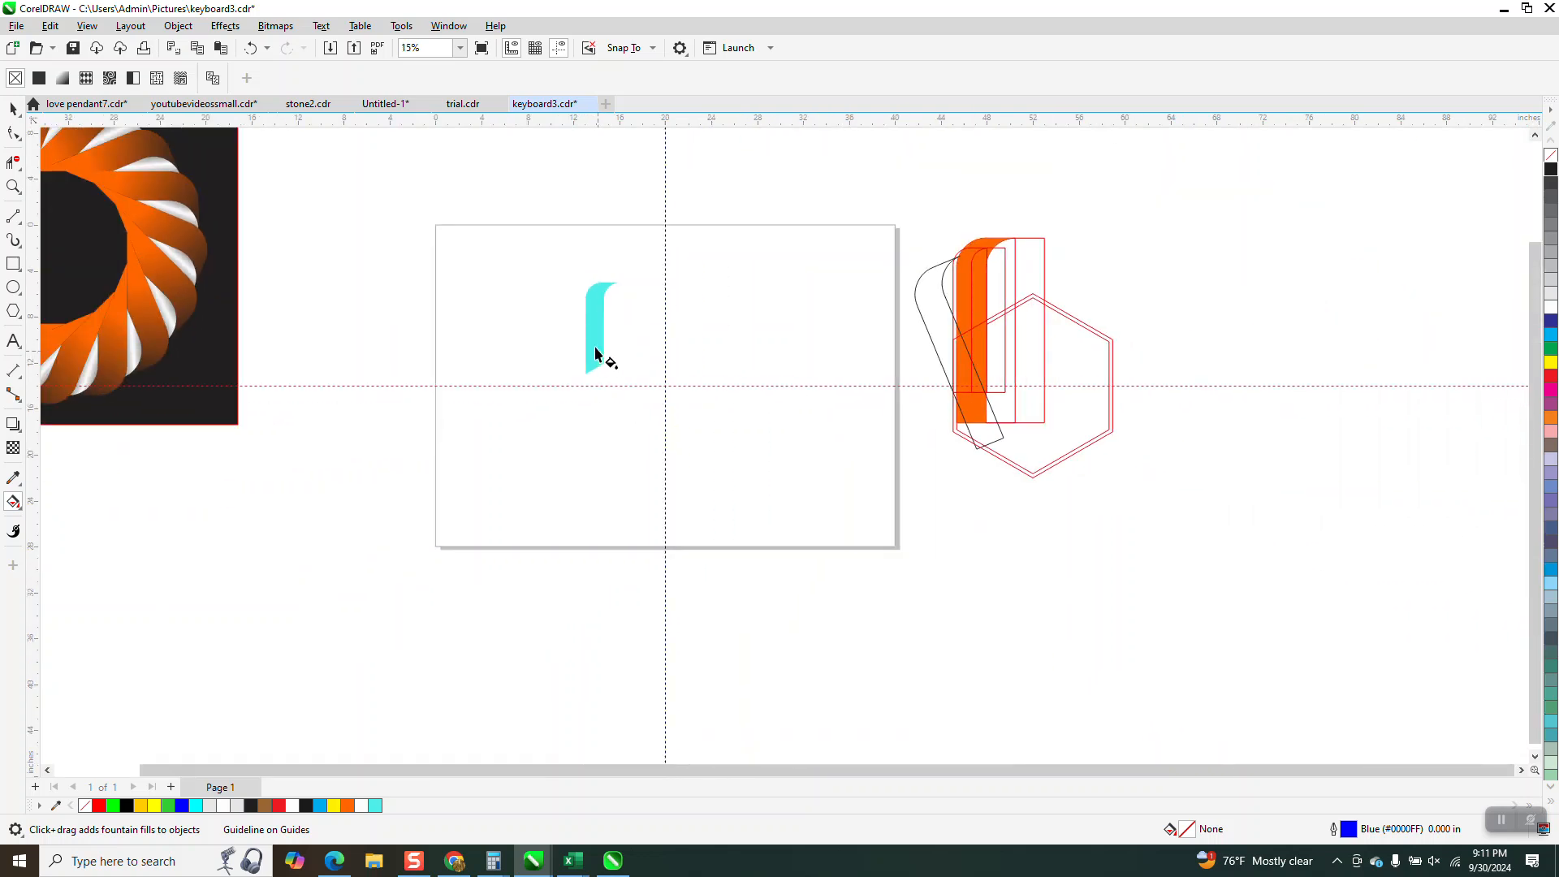
{"action": "left_click", "coordinate": [598, 356]}
{"action": "left_click_drag", "start_coordinate": [597, 351], "coordinate": [604, 256]}
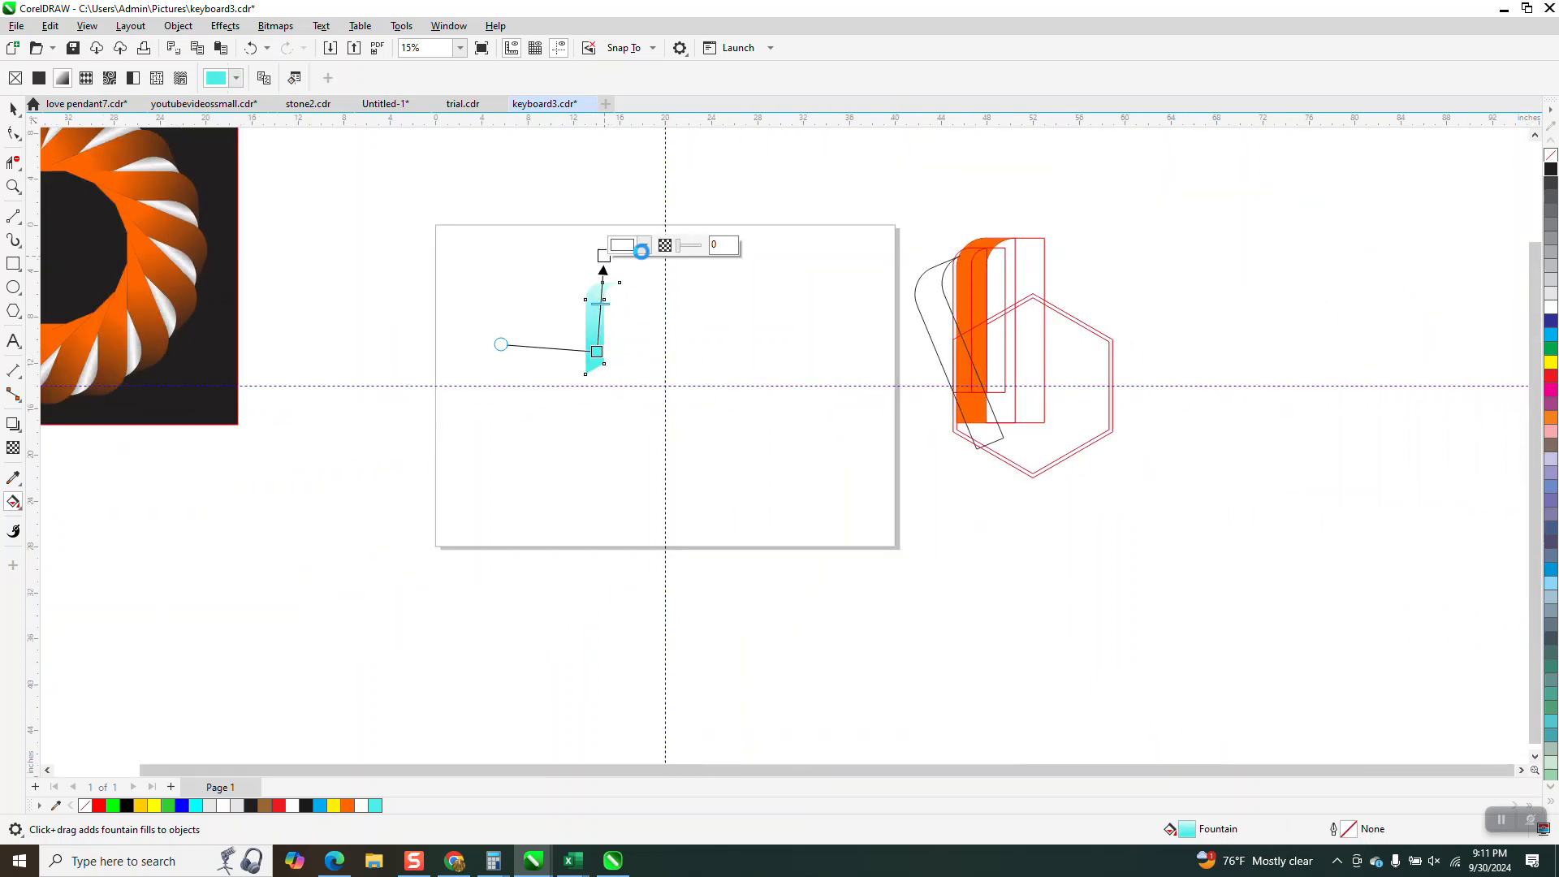
{"action": "left_click_drag", "start_coordinate": [1548, 171], "coordinate": [604, 257]}
{"action": "left_click", "coordinate": [13, 108]}
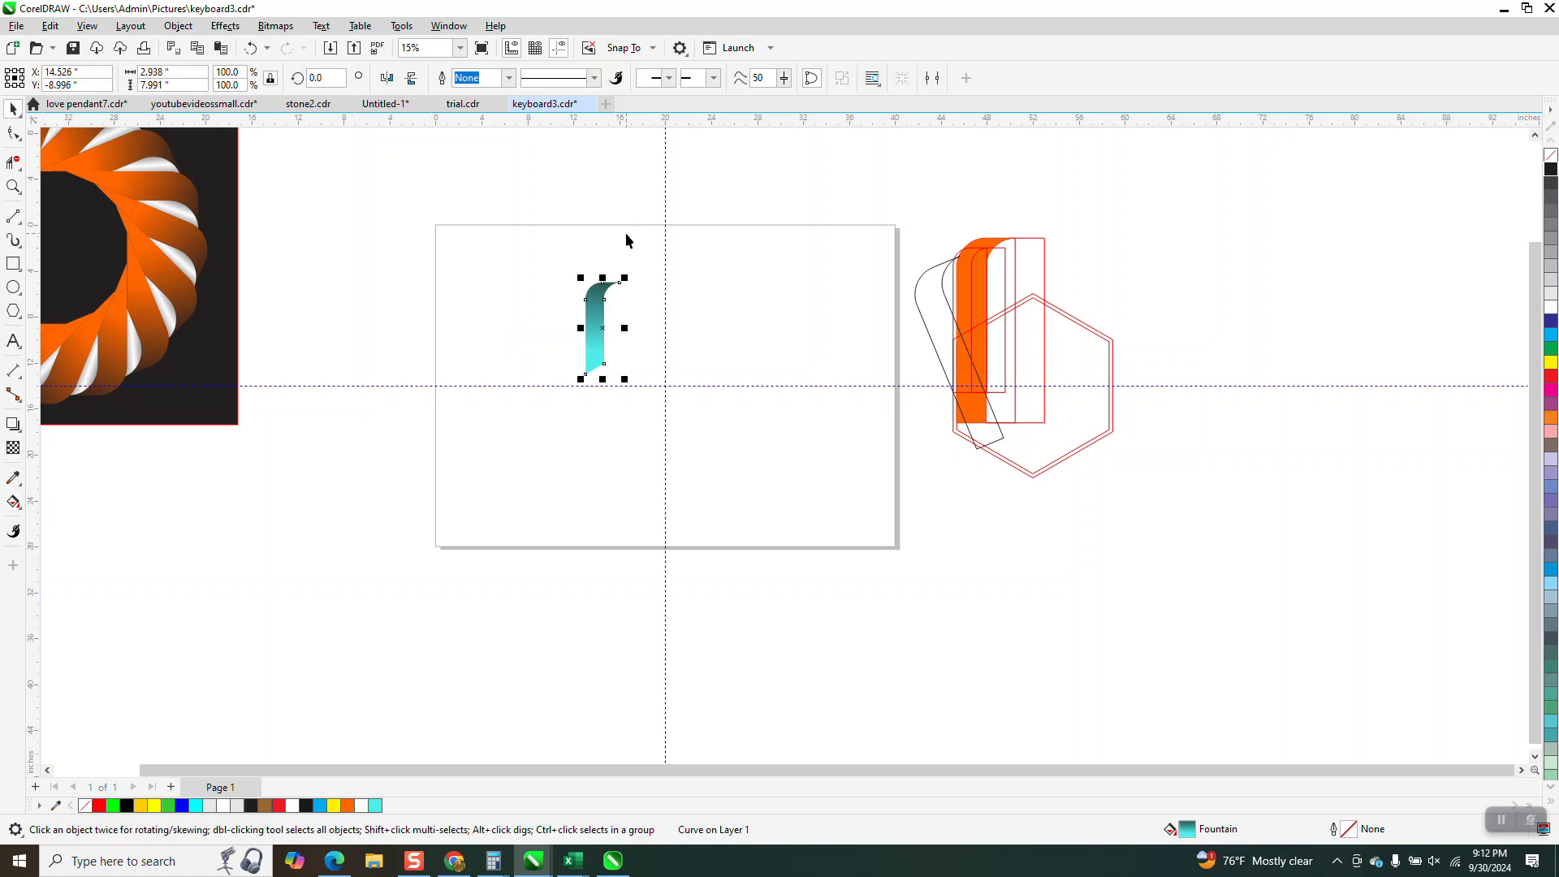
Move the gradient shape's rotation centre to the intersection of the two guidelines.
{"action": "left_click", "coordinate": [605, 329]}
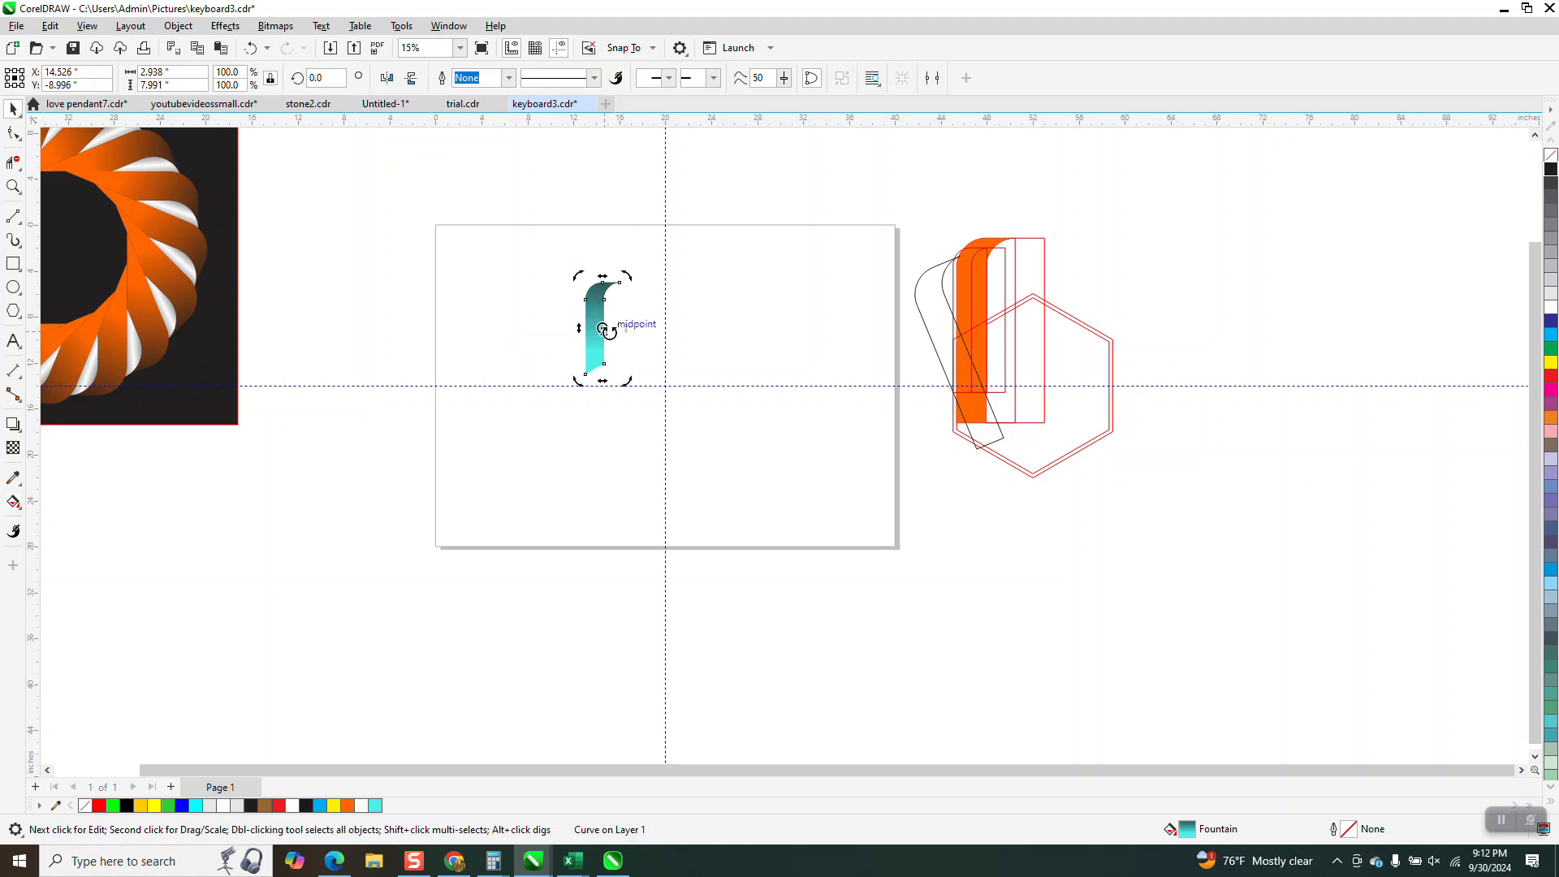
{"action": "left_click", "coordinate": [661, 306]}
{"action": "left_click", "coordinate": [596, 310]}
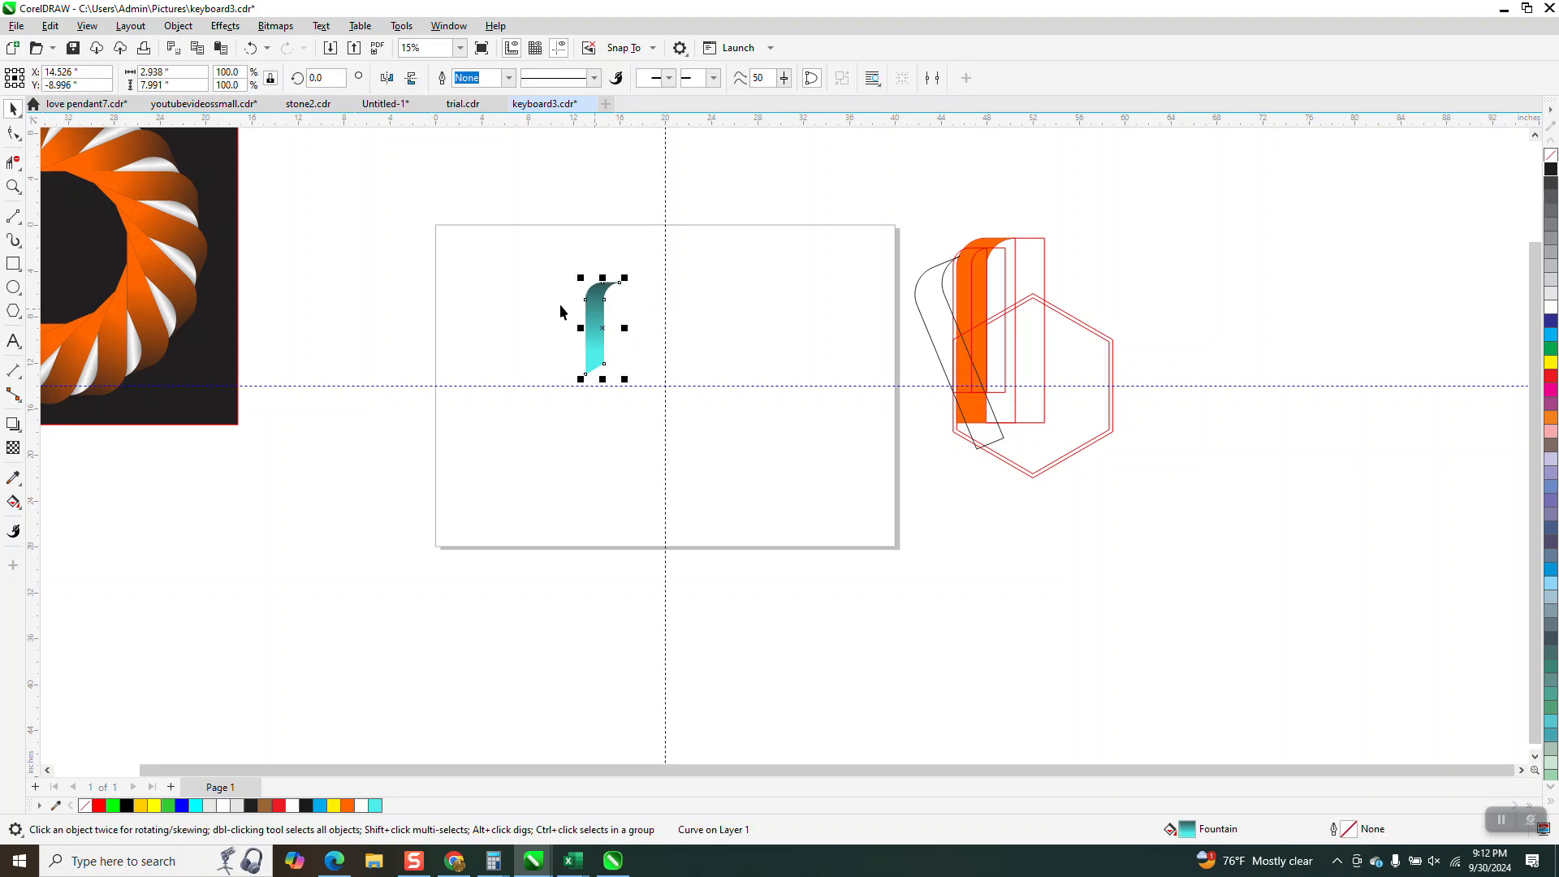
{"action": "left_click", "coordinate": [593, 314]}
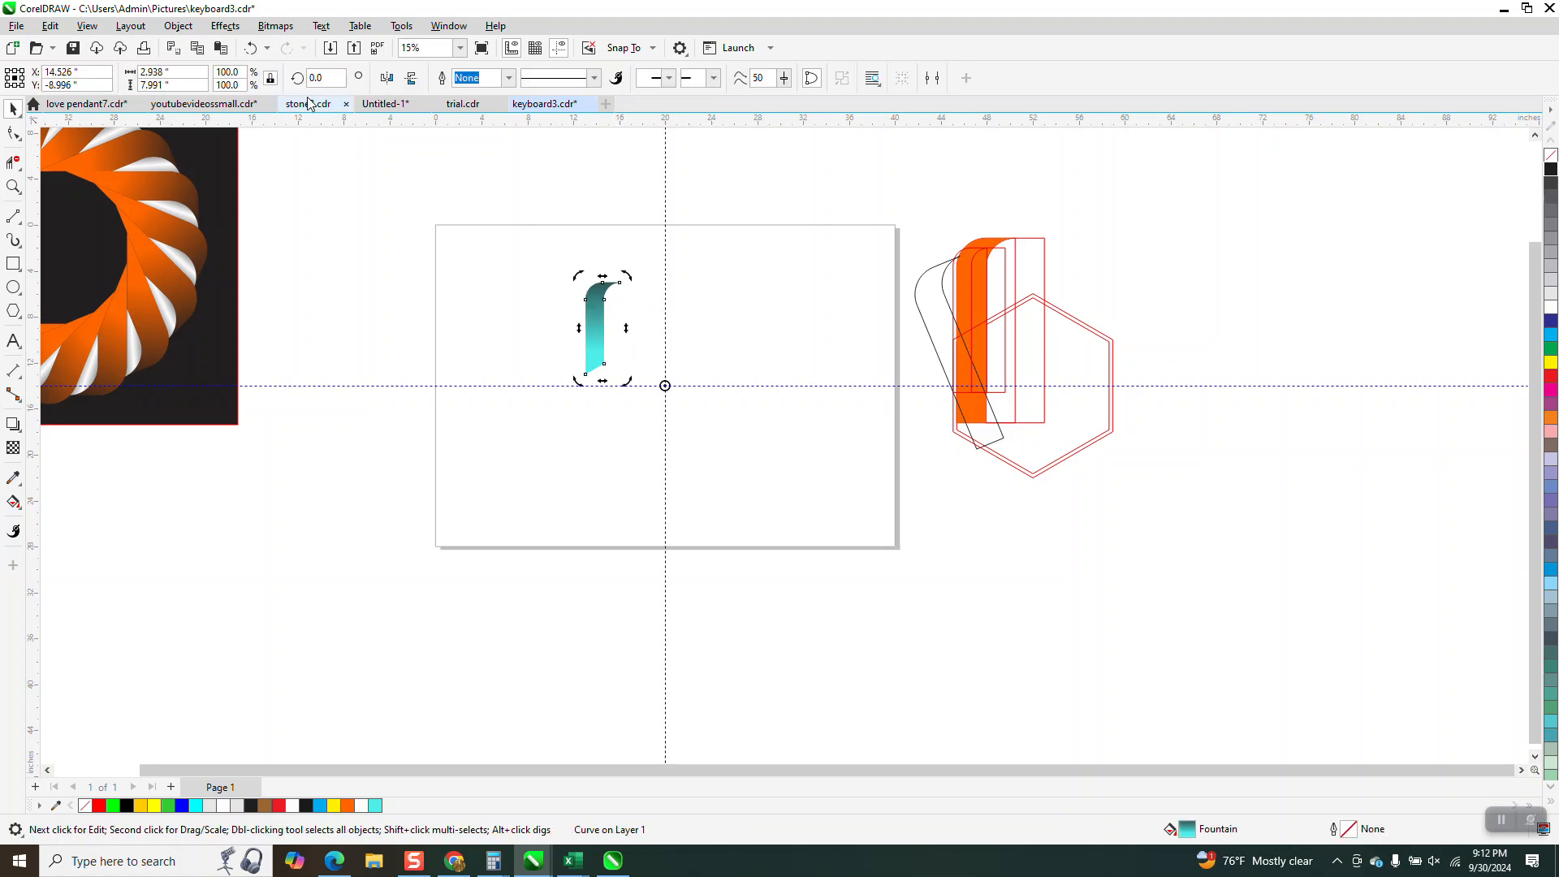
Create a rotated copy of the gradient shape about the guideline intersection and set its rotation to 20°.
{"action": "left_click", "coordinate": [13, 186]}
{"action": "left_click", "coordinate": [698, 383]}
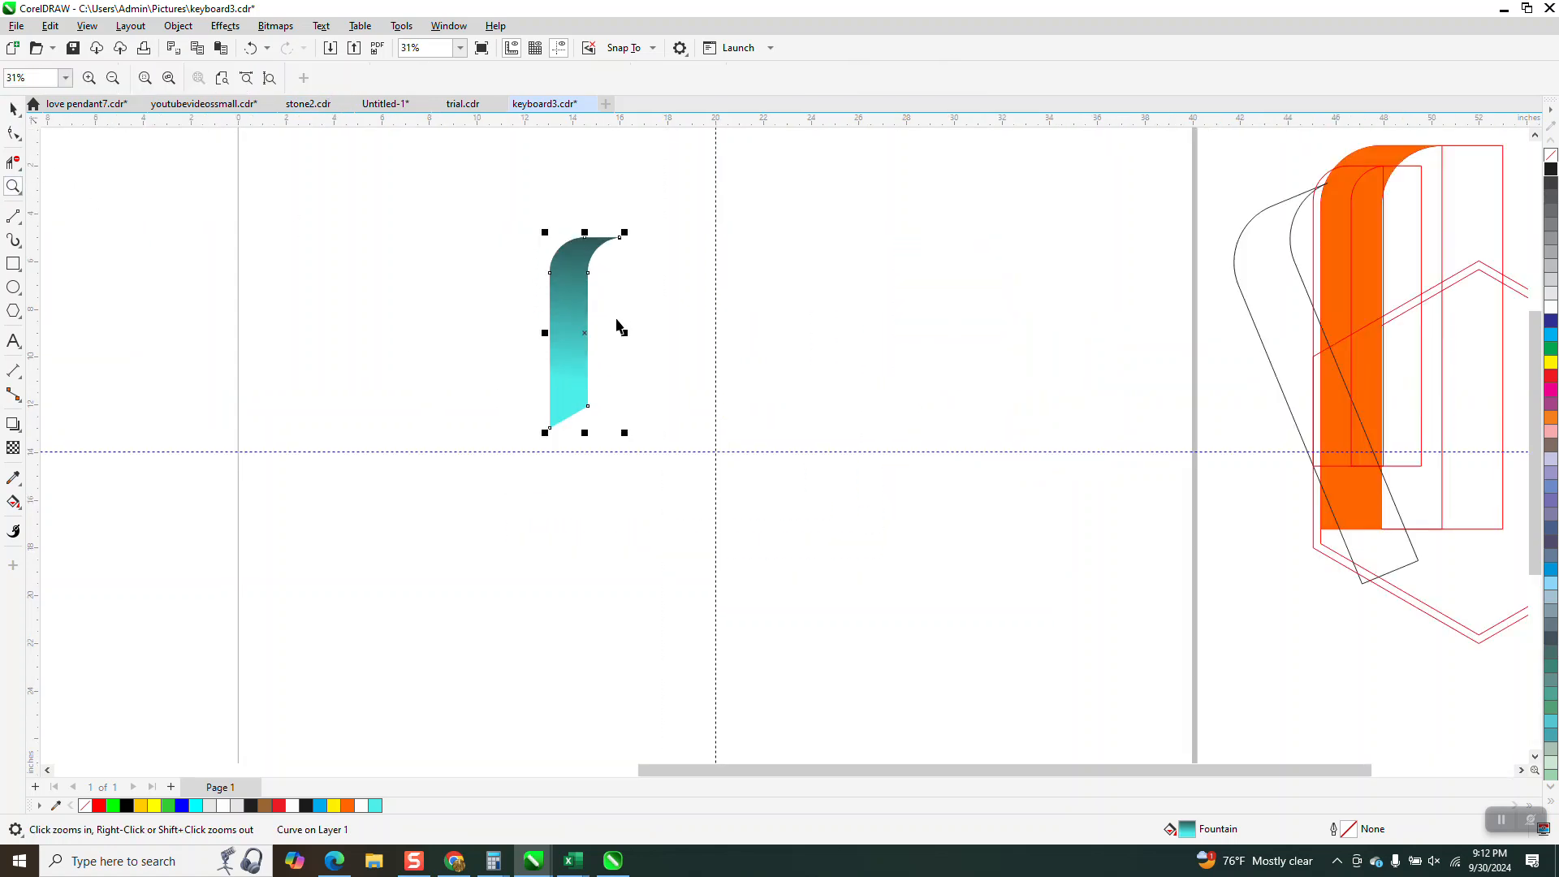
{"action": "key", "text": "space"}
{"action": "left_click", "coordinate": [550, 296]}
{"action": "left_click_drag", "start_coordinate": [628, 234], "coordinate": [547, 267]}
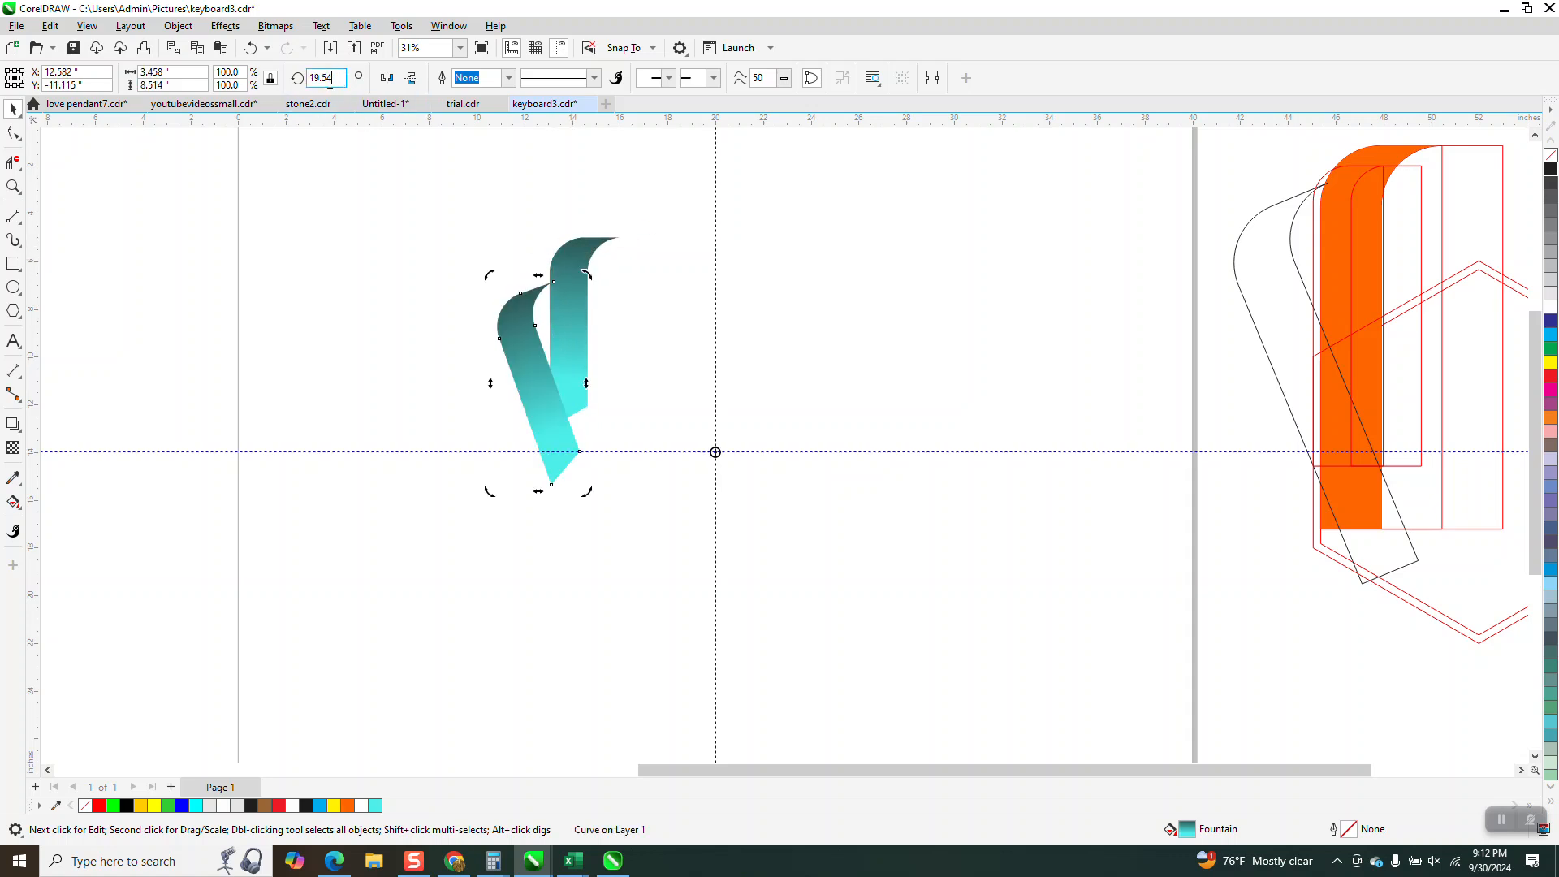
{"action": "type", "text": "20"}
{"action": "key", "text": "Return"}
Remove the rotated copy's fill and give it a black hairline outline.
{"action": "left_click", "coordinate": [13, 187]}
{"action": "left_click_drag", "start_coordinate": [491, 261], "coordinate": [603, 334]}
{"action": "scroll", "coordinate": [749, 306], "scroll_direction": "down", "scroll_amount": 4}
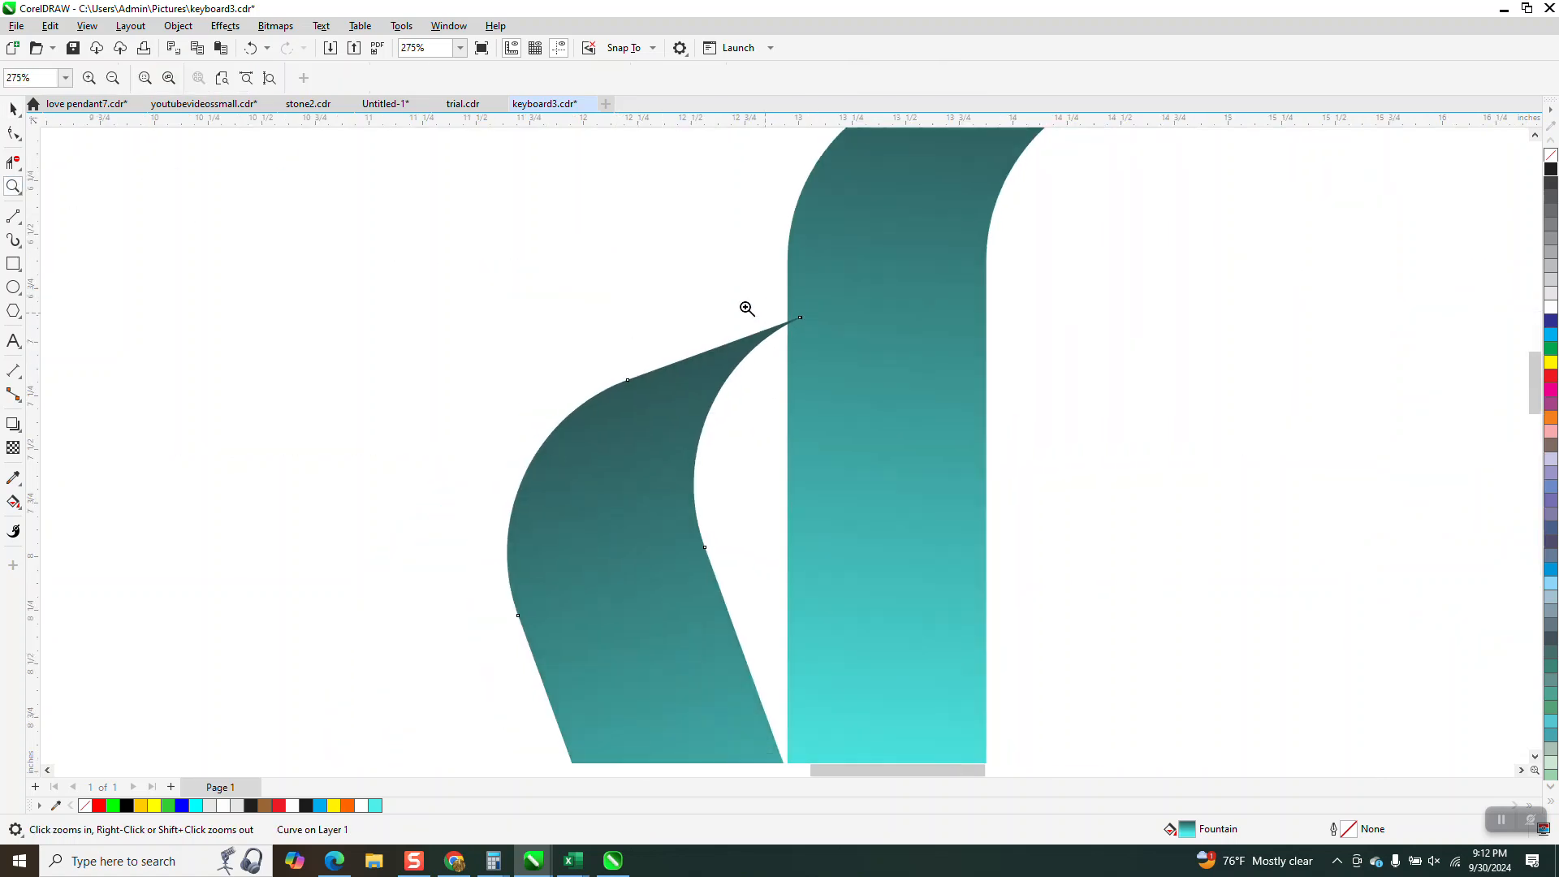
{"action": "left_click", "coordinate": [13, 108]}
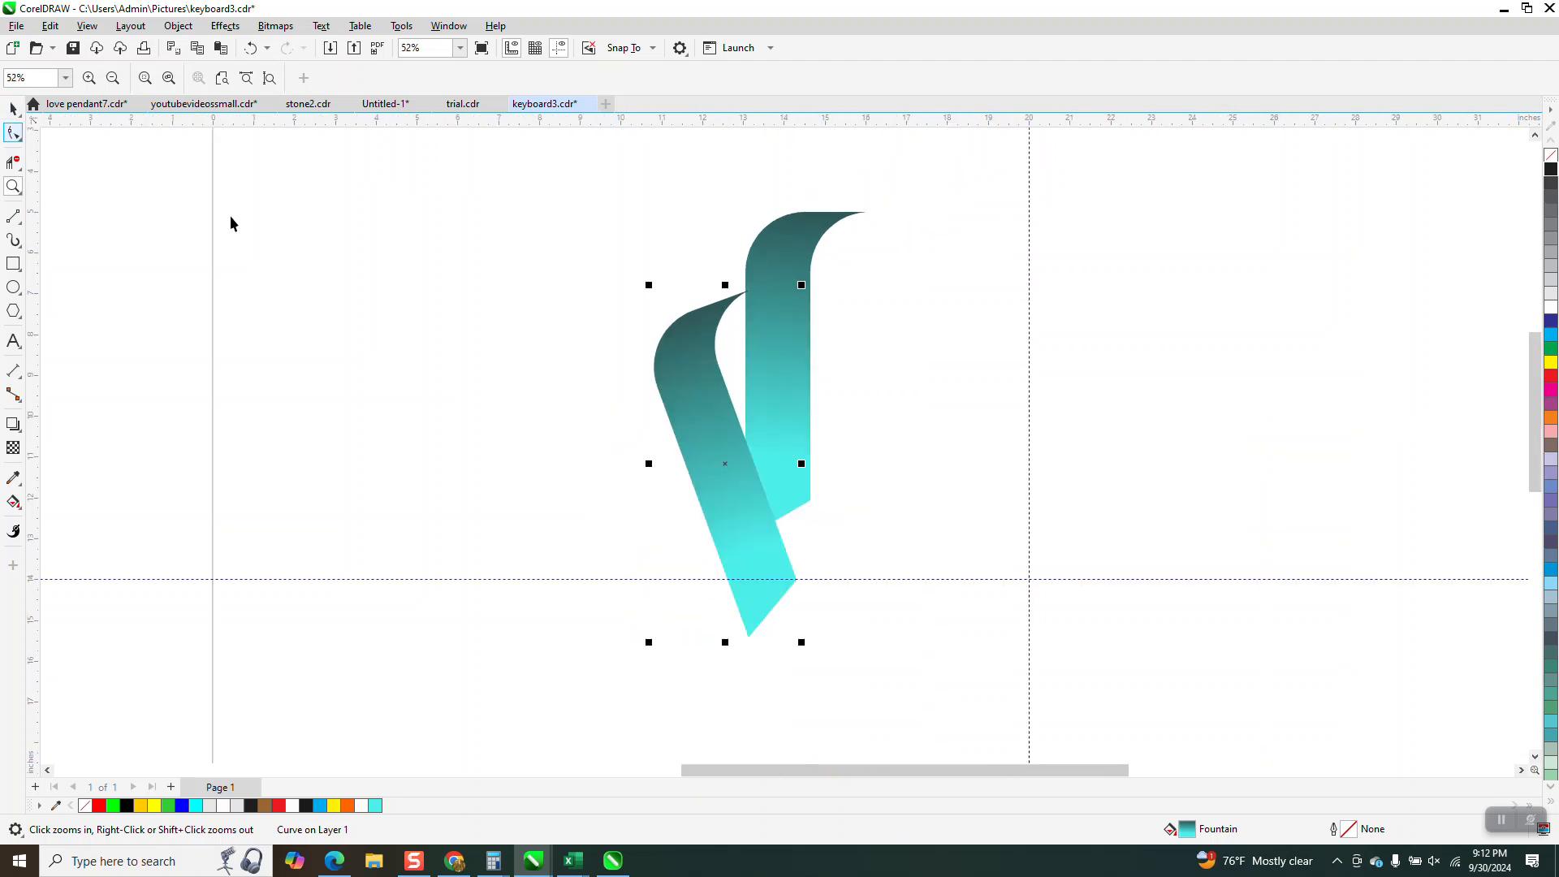
{"action": "left_click", "coordinate": [1550, 155]}
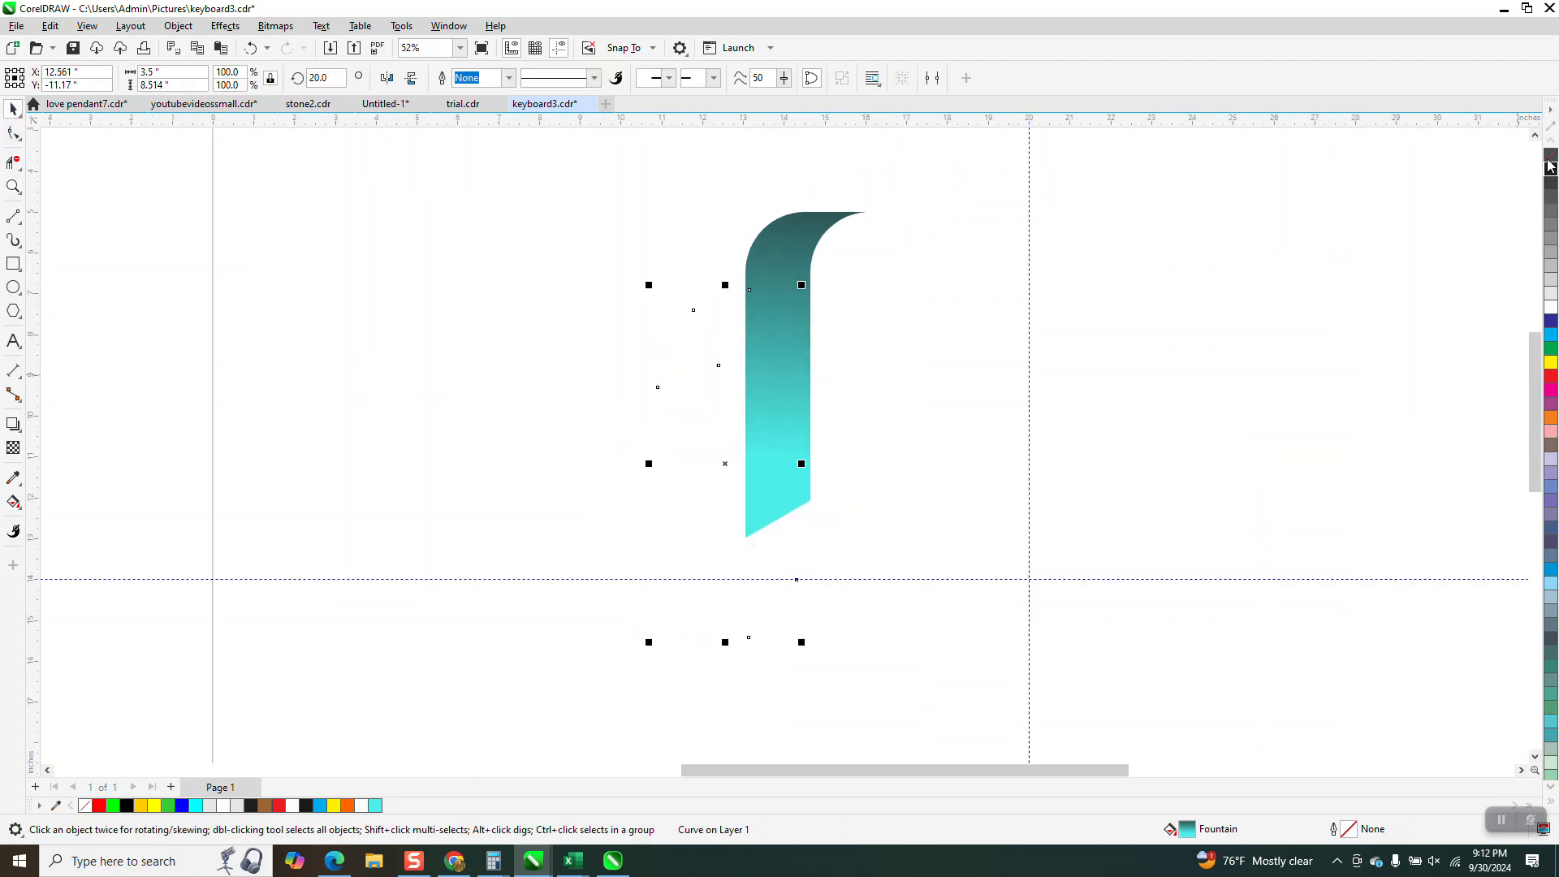
{"action": "right_click", "coordinate": [1551, 169]}
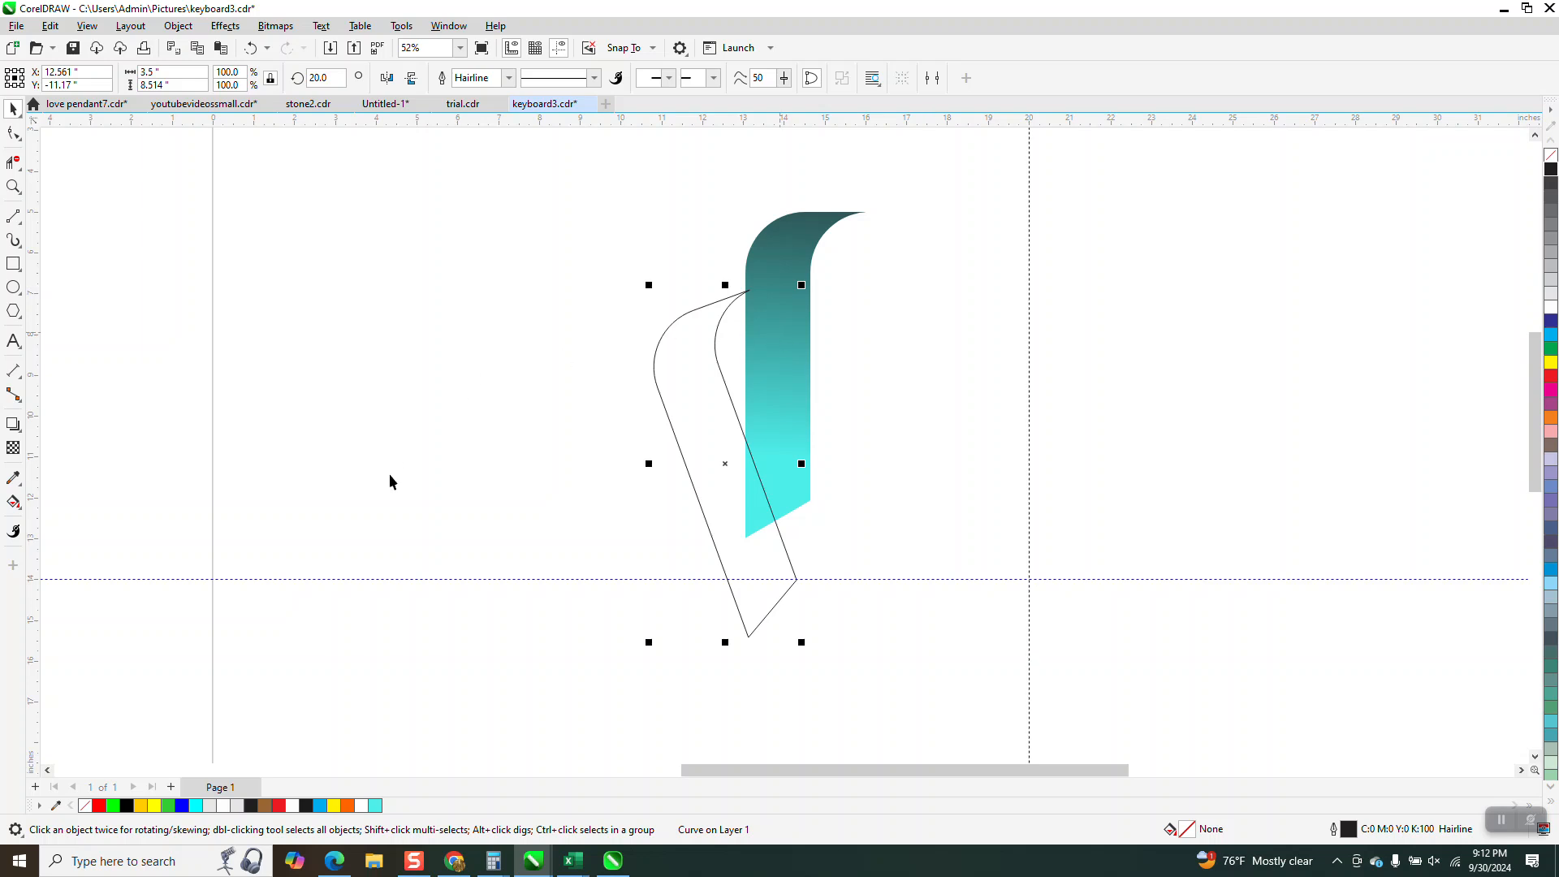
Stretch the upright gradient shape downward to a height of about 10.9 in, past the outlined copy's lower tip.
{"action": "left_click", "coordinate": [13, 504]}
{"action": "left_click", "coordinate": [19, 509]}
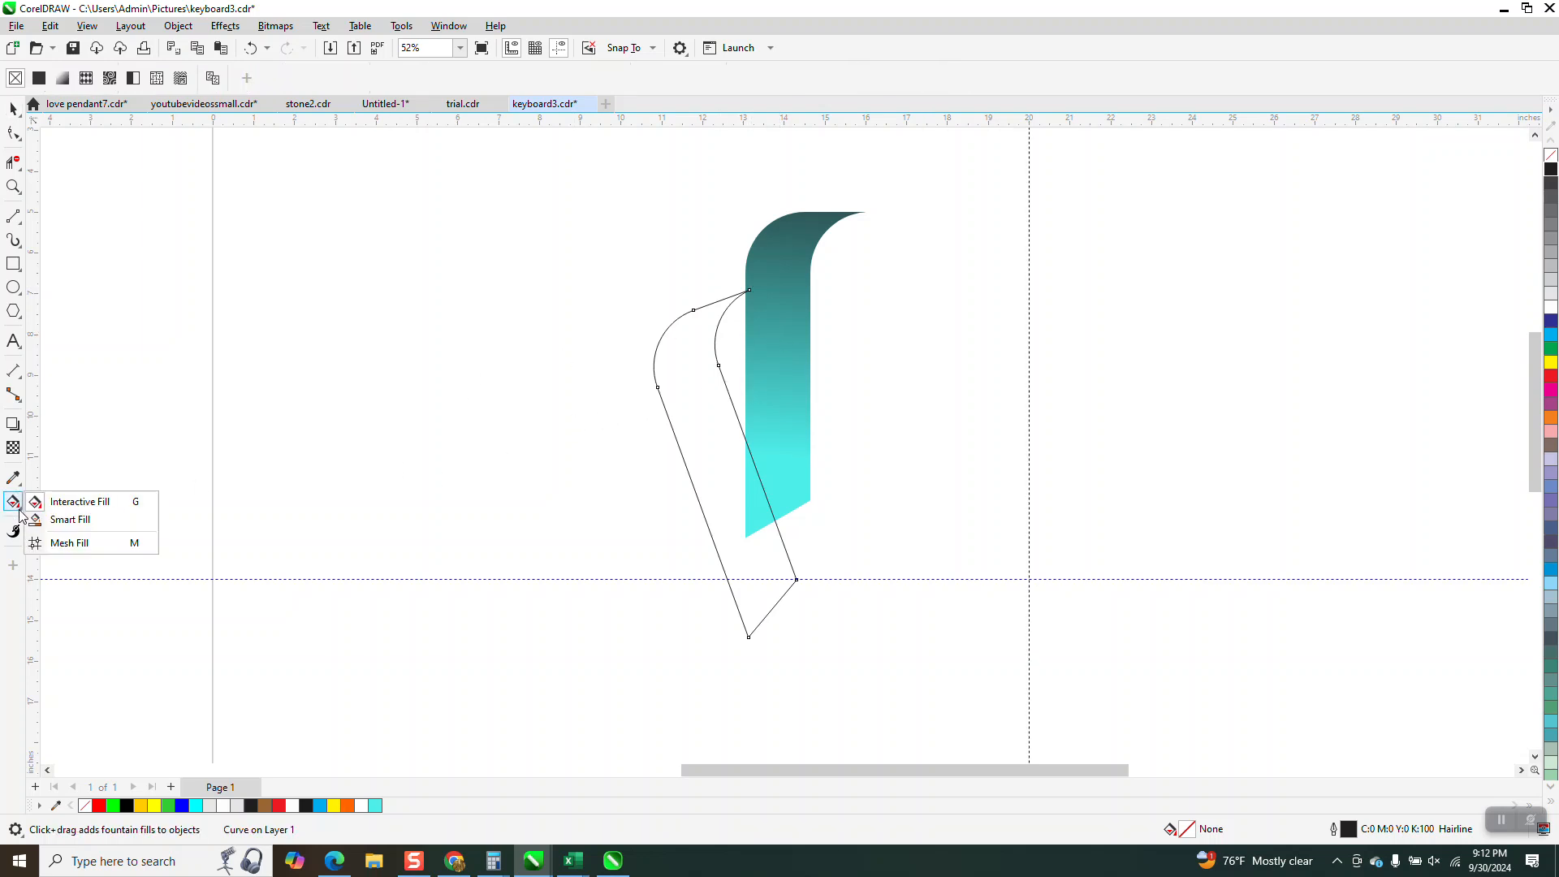
{"action": "left_click", "coordinate": [70, 519]}
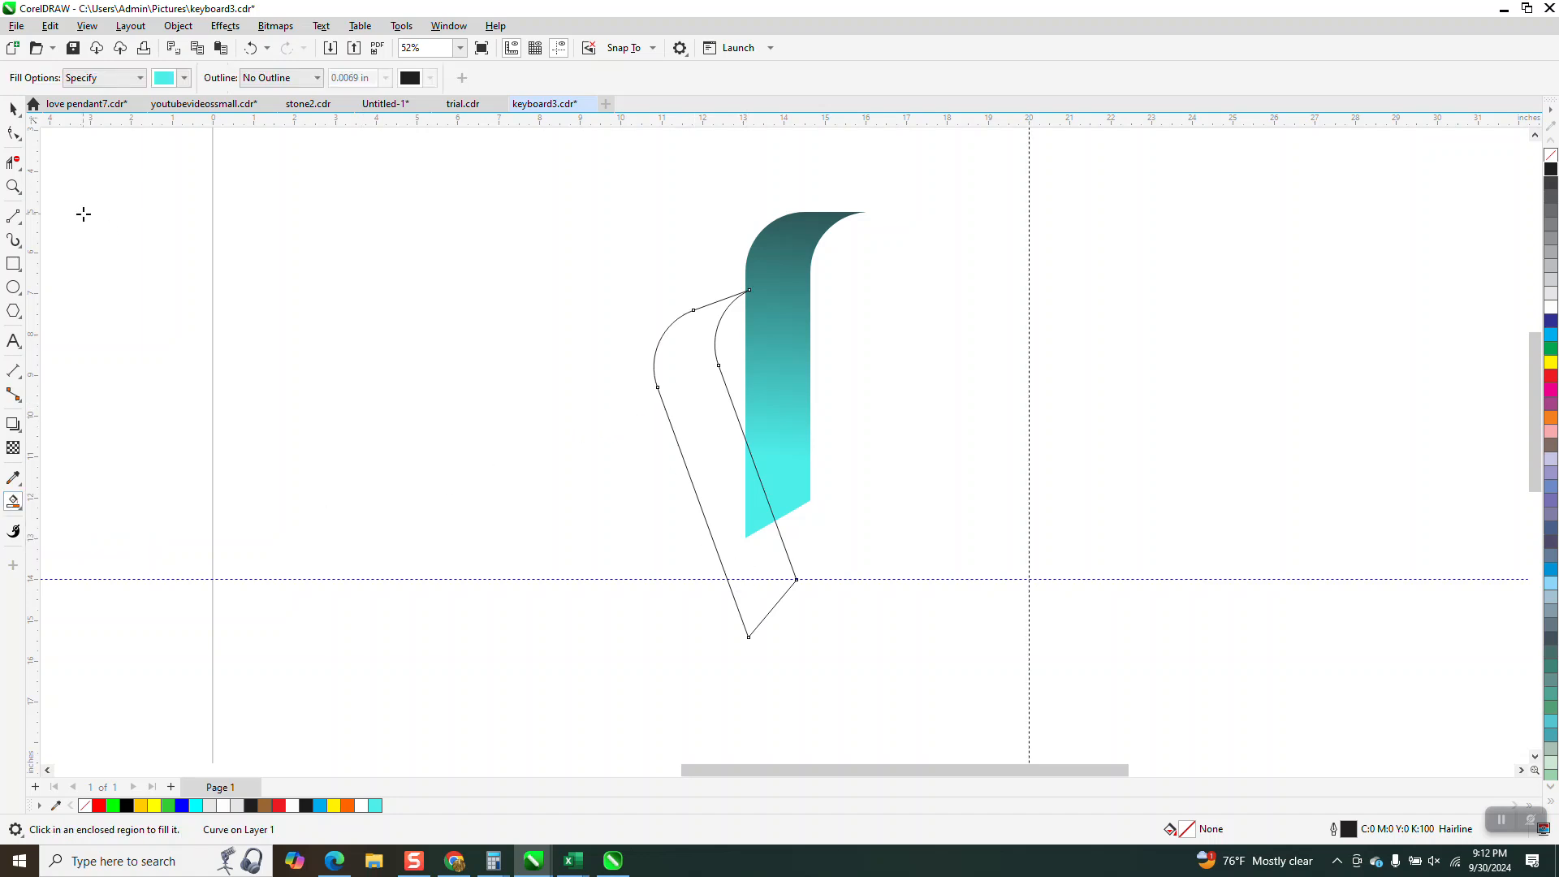
{"action": "left_click", "coordinate": [13, 109]}
{"action": "left_click", "coordinate": [795, 463]}
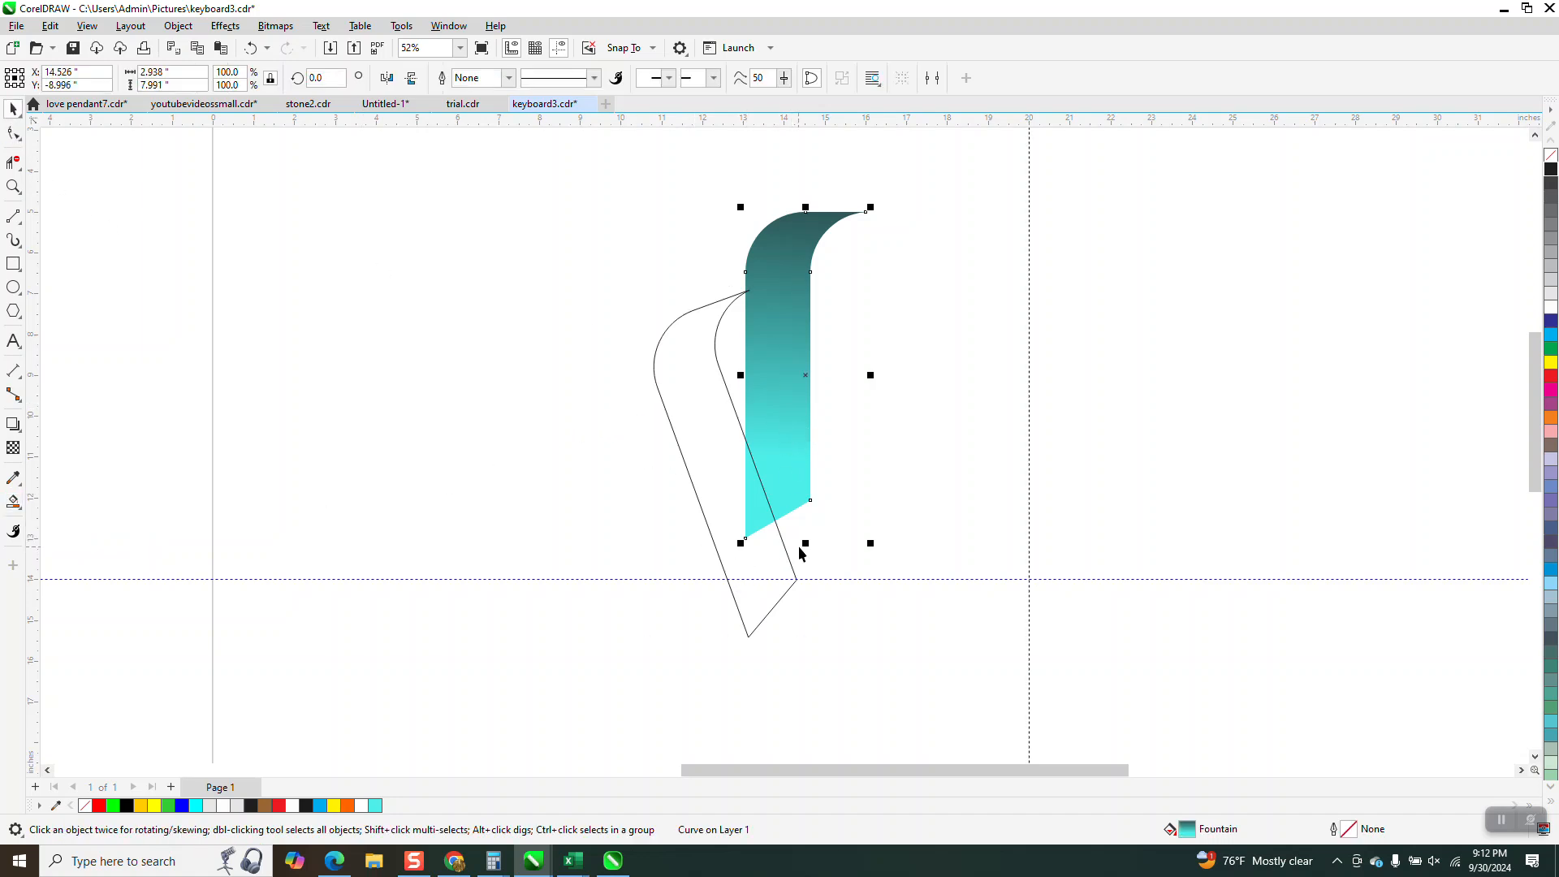
{"action": "left_click_drag", "start_coordinate": [807, 543], "coordinate": [808, 663]}
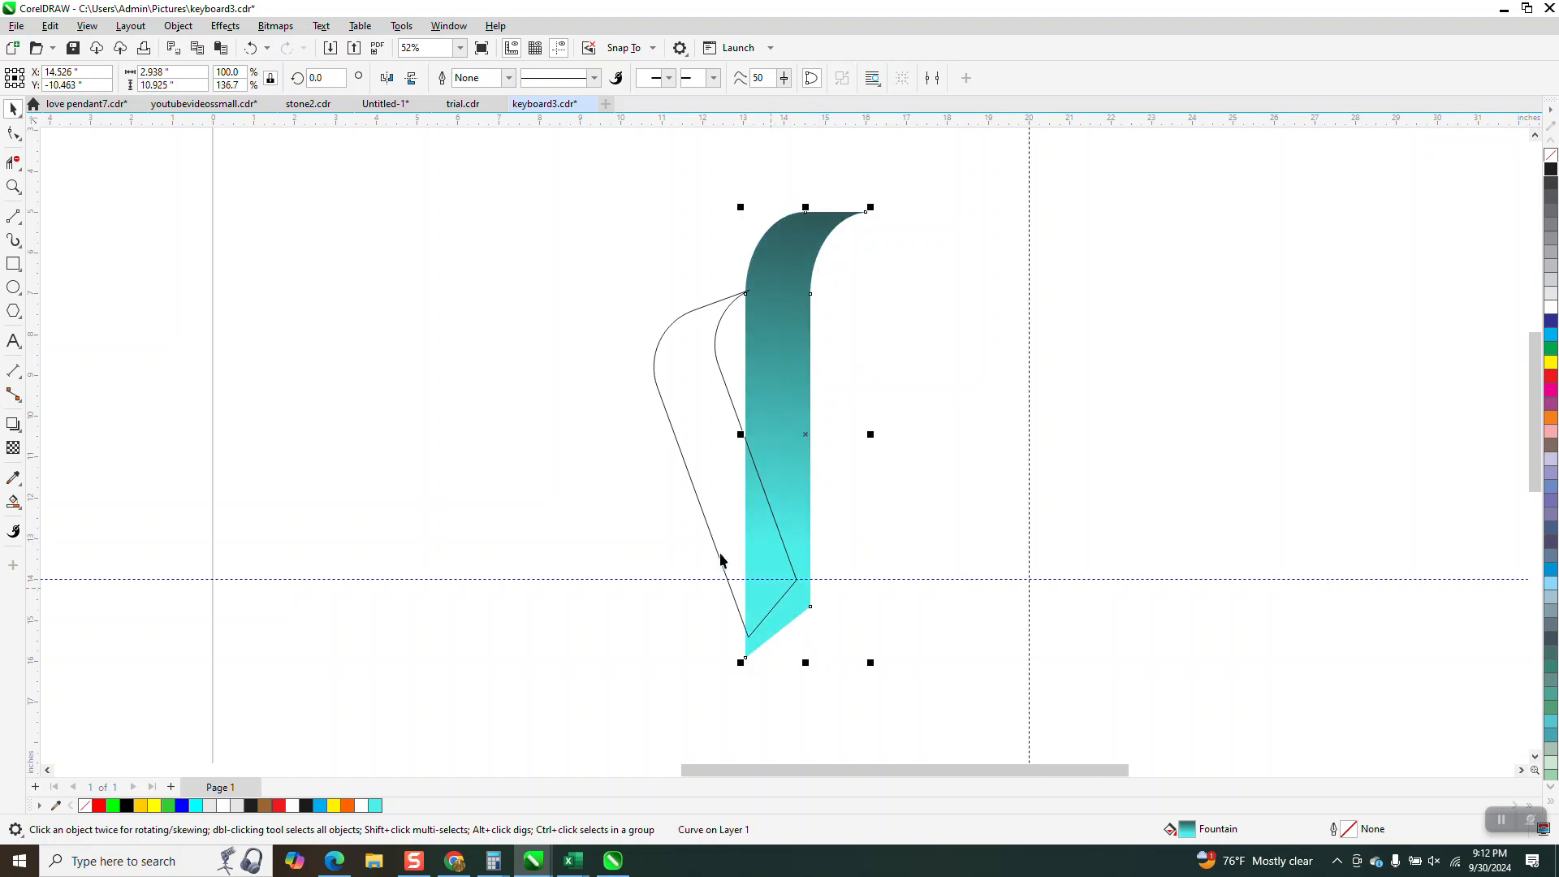
Use Smart Fill to create a turquoise piece from the outlined copy's area outside the gradient shape, and move it 8 in left.
{"action": "left_click", "coordinate": [13, 502]}
{"action": "left_click", "coordinate": [678, 408]}
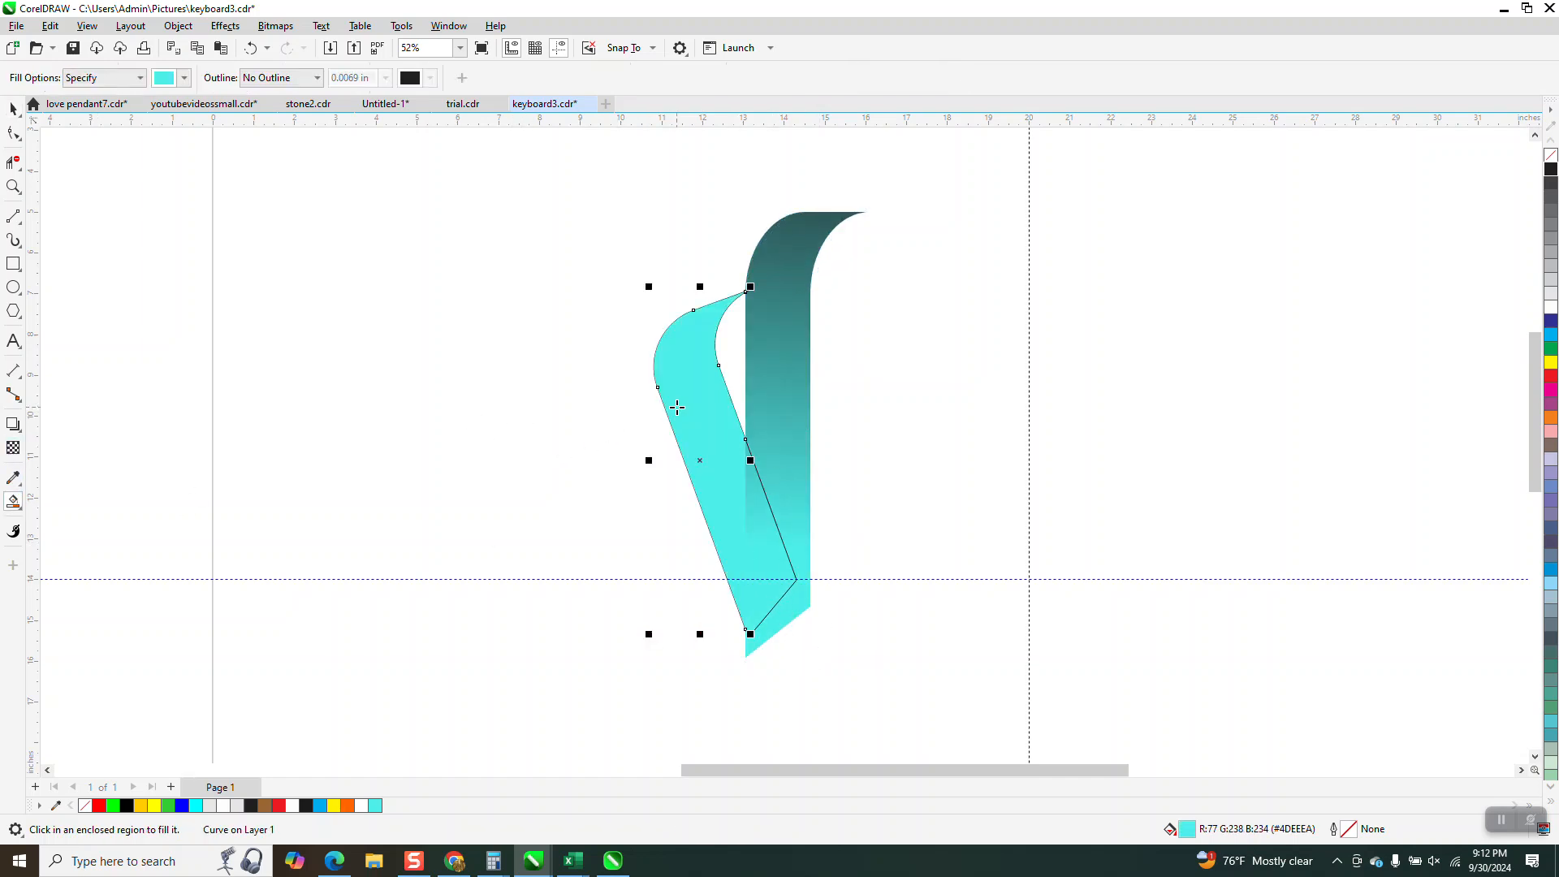
{"action": "key", "text": "Left"}
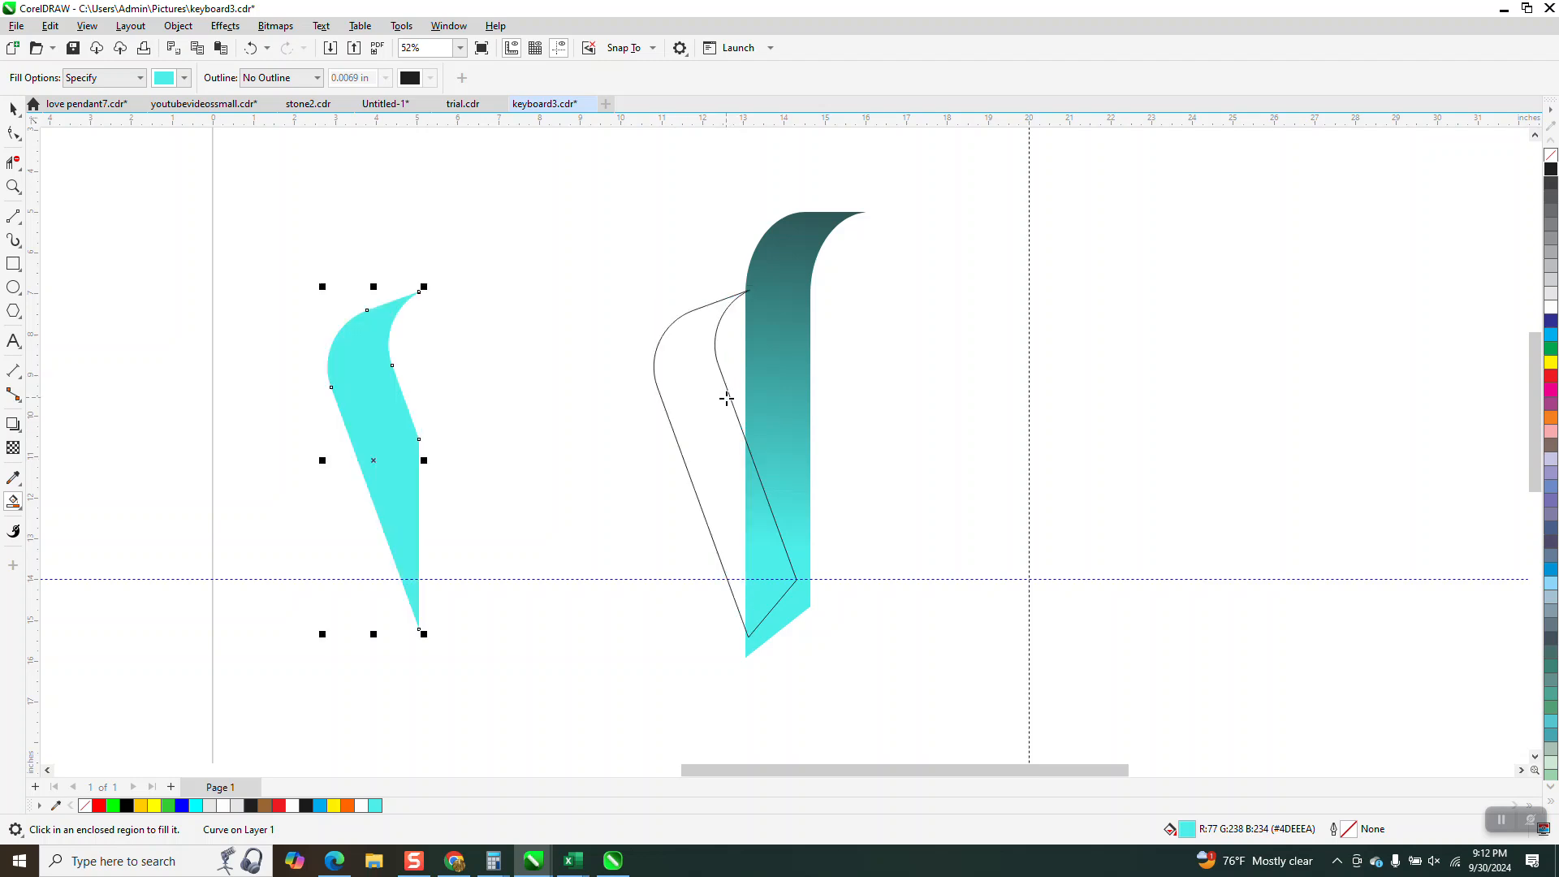
Move the outlined copy and stretched gradient shape 32 in right off the page, and return the turquoise piece 8 in right.
{"action": "left_click", "coordinate": [13, 108]}
{"action": "left_click_drag", "start_coordinate": [607, 193], "coordinate": [1143, 681]}
{"action": "key", "text": "Right"}
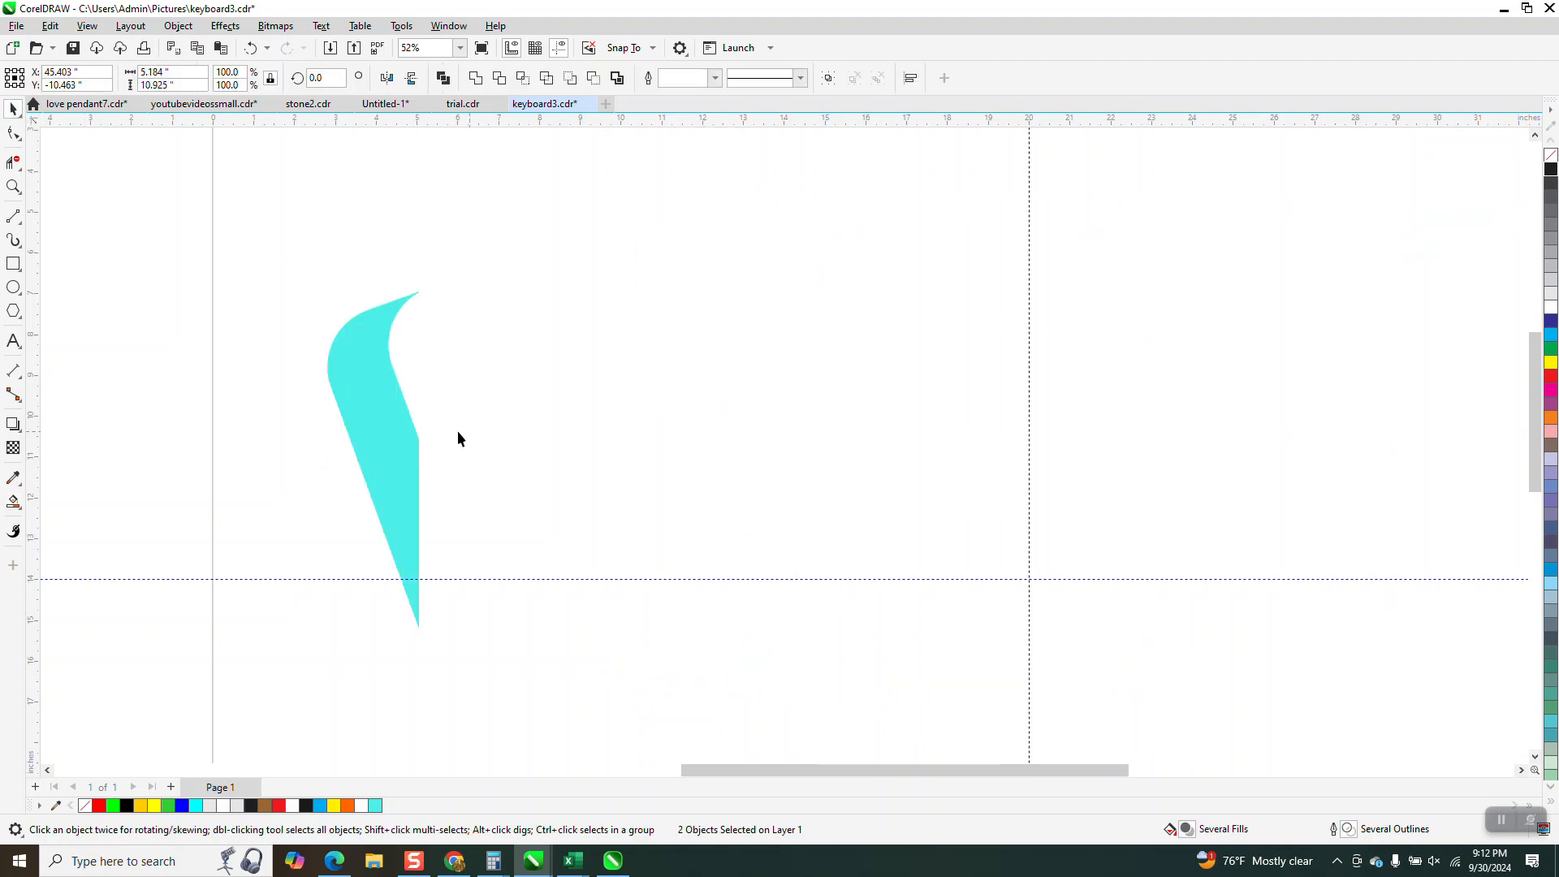
{"action": "left_click", "coordinate": [412, 424]}
{"action": "key", "text": "Right"}
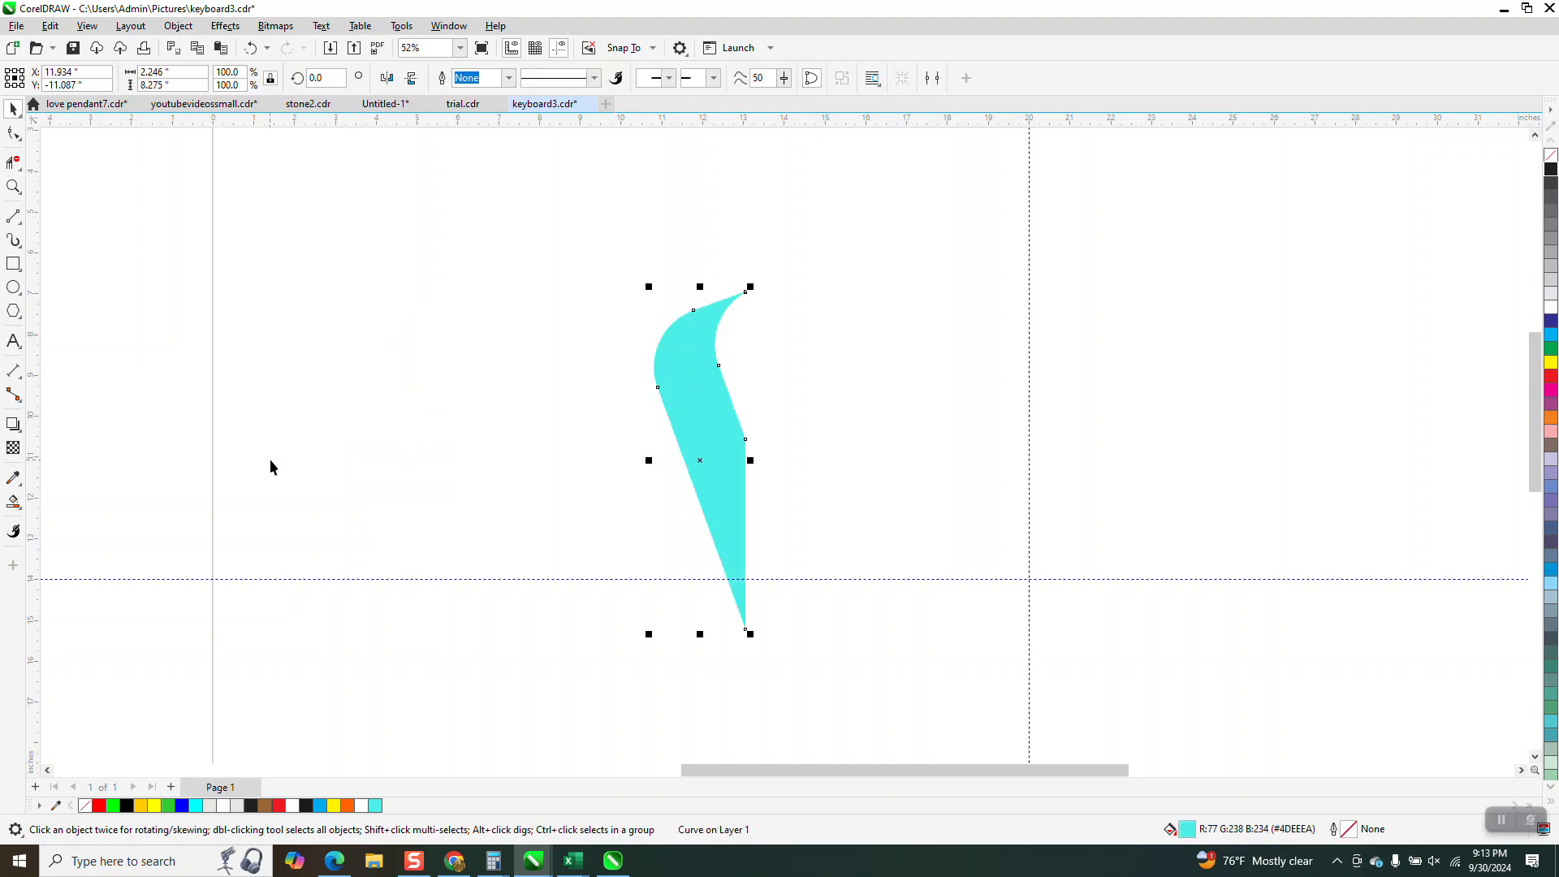
Apply a linear fountain fill to the turquoise piece, running from turquoise near the middle up to black at the curved tip.
{"action": "left_click", "coordinate": [23, 514]}
{"action": "left_click", "coordinate": [71, 501]}
{"action": "left_click_drag", "start_coordinate": [717, 485], "coordinate": [720, 302]}
{"action": "left_click_drag", "start_coordinate": [1551, 169], "coordinate": [720, 302]}
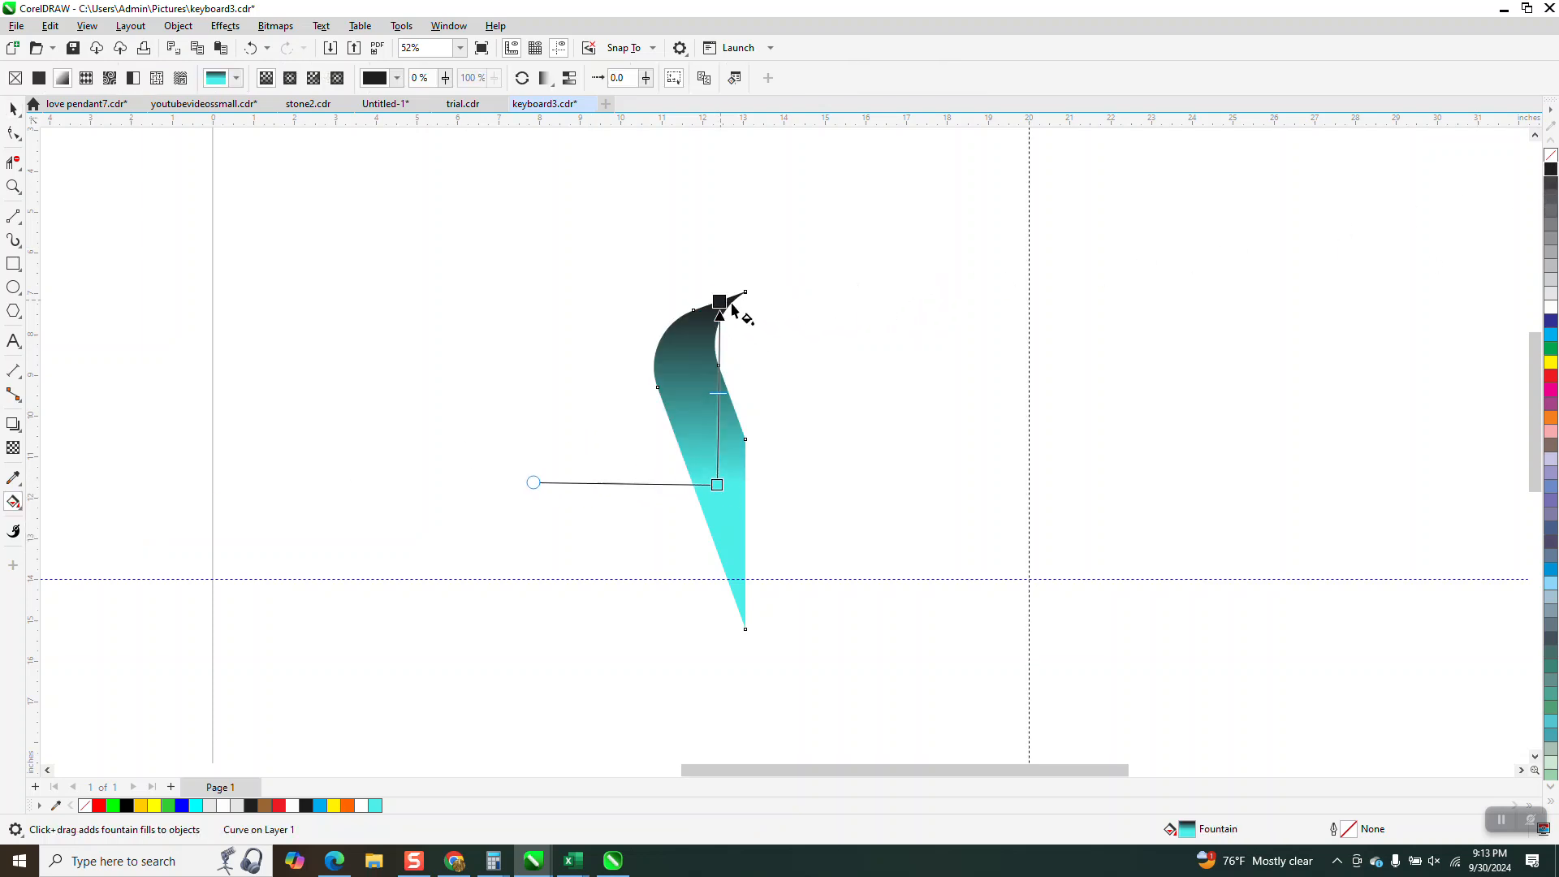
{"action": "left_click", "coordinate": [13, 108]}
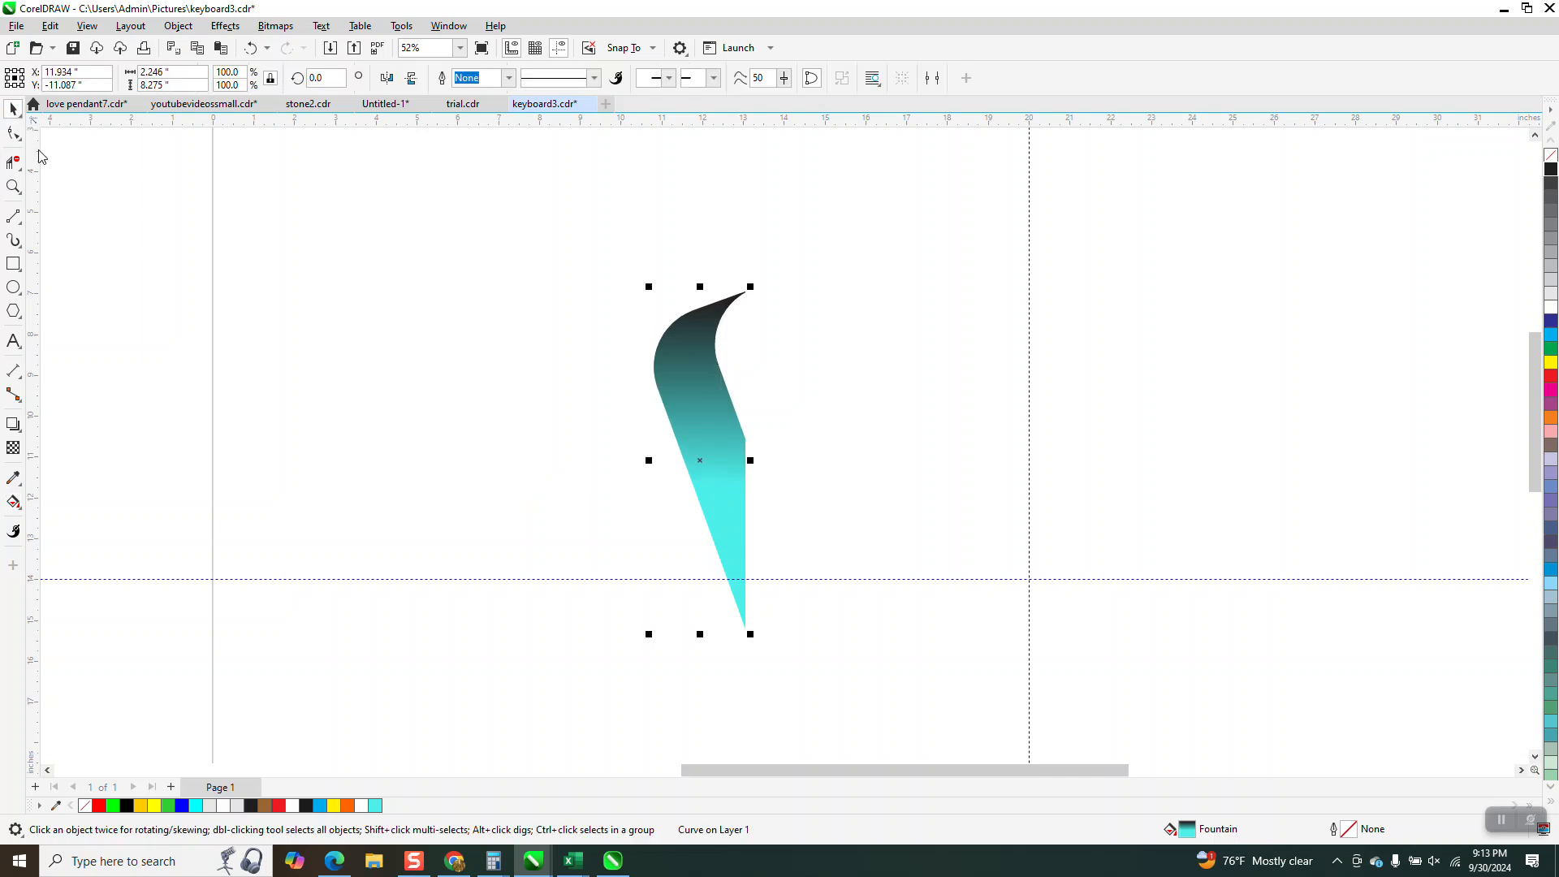
Create a copy of the gradient piece rotated 22.5° about the guideline intersection, and correct the copy's rotation to 20°.
{"action": "double_click", "coordinate": [331, 79]}
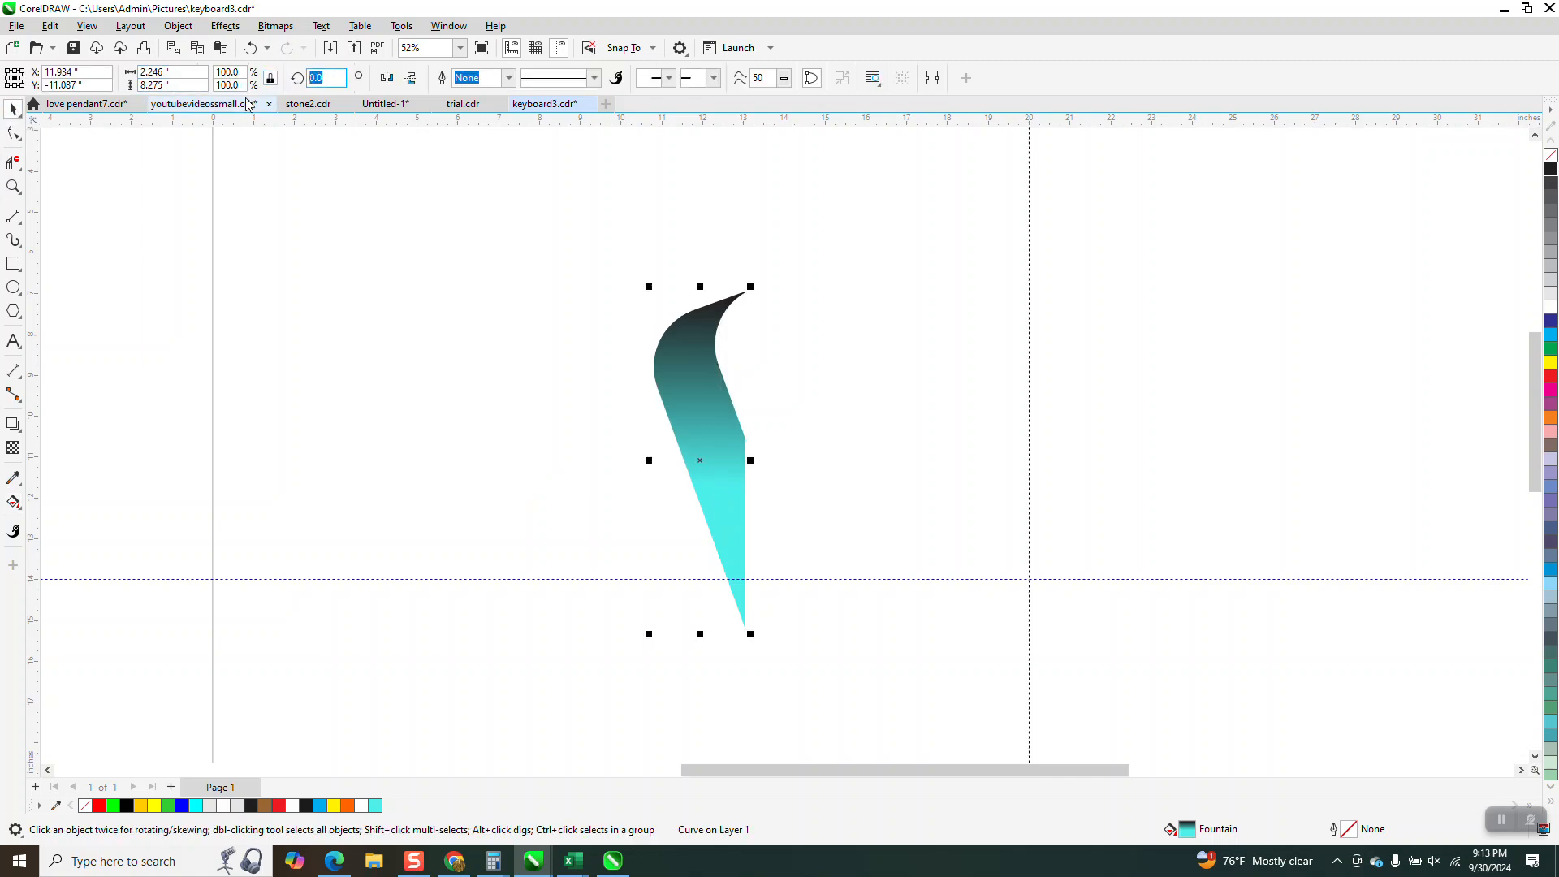
{"action": "type", "text": "22.5"}
{"action": "key", "text": "Return"}
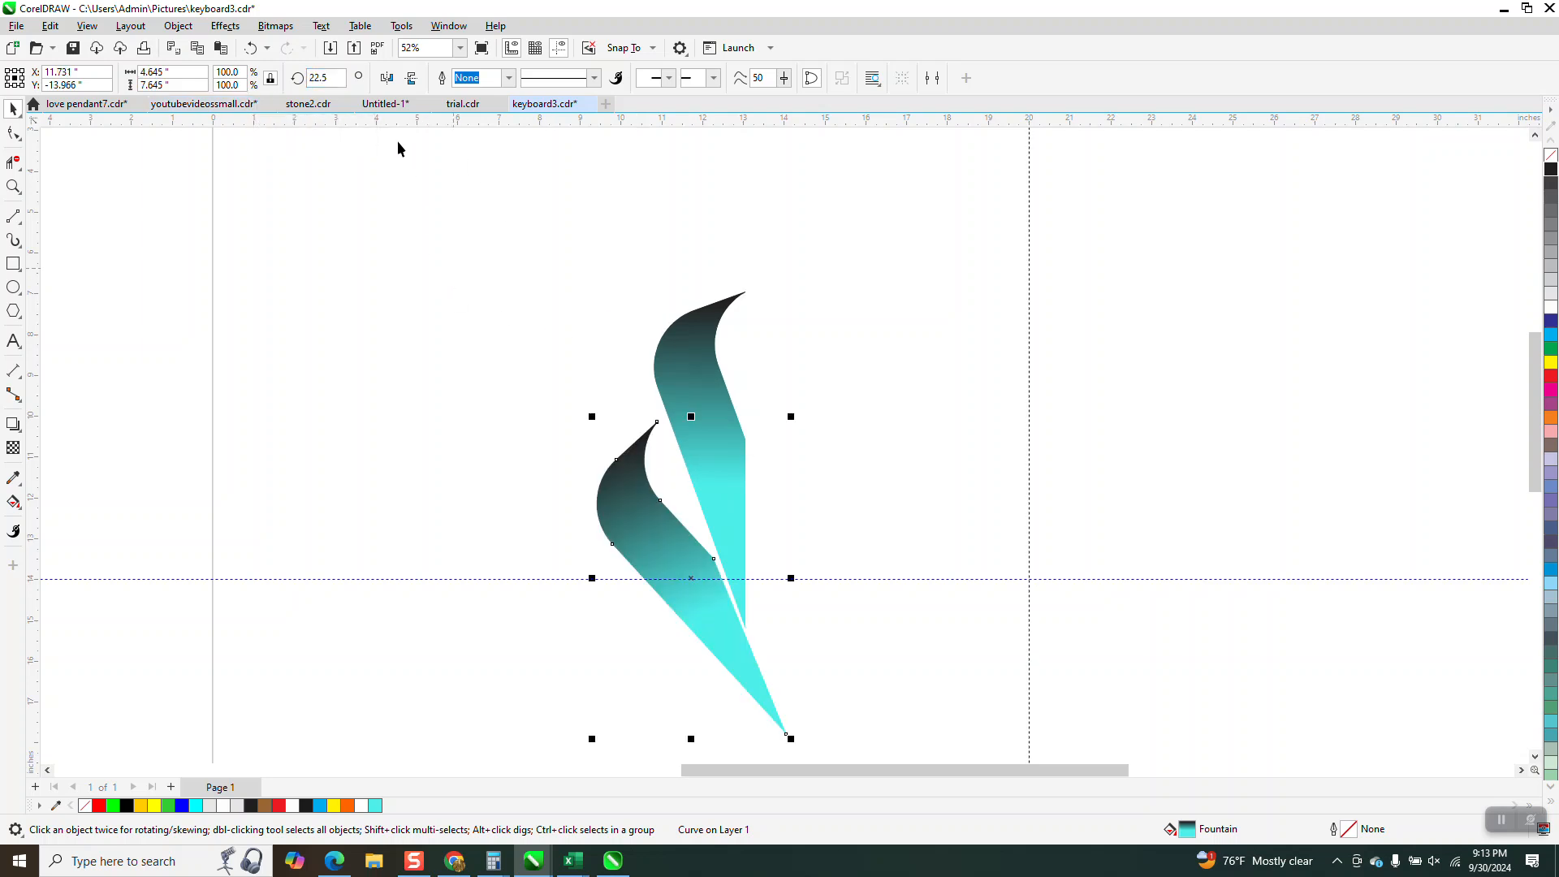
{"action": "double_click", "coordinate": [333, 78]}
{"action": "type", "text": "20"}
{"action": "key", "text": "Return"}
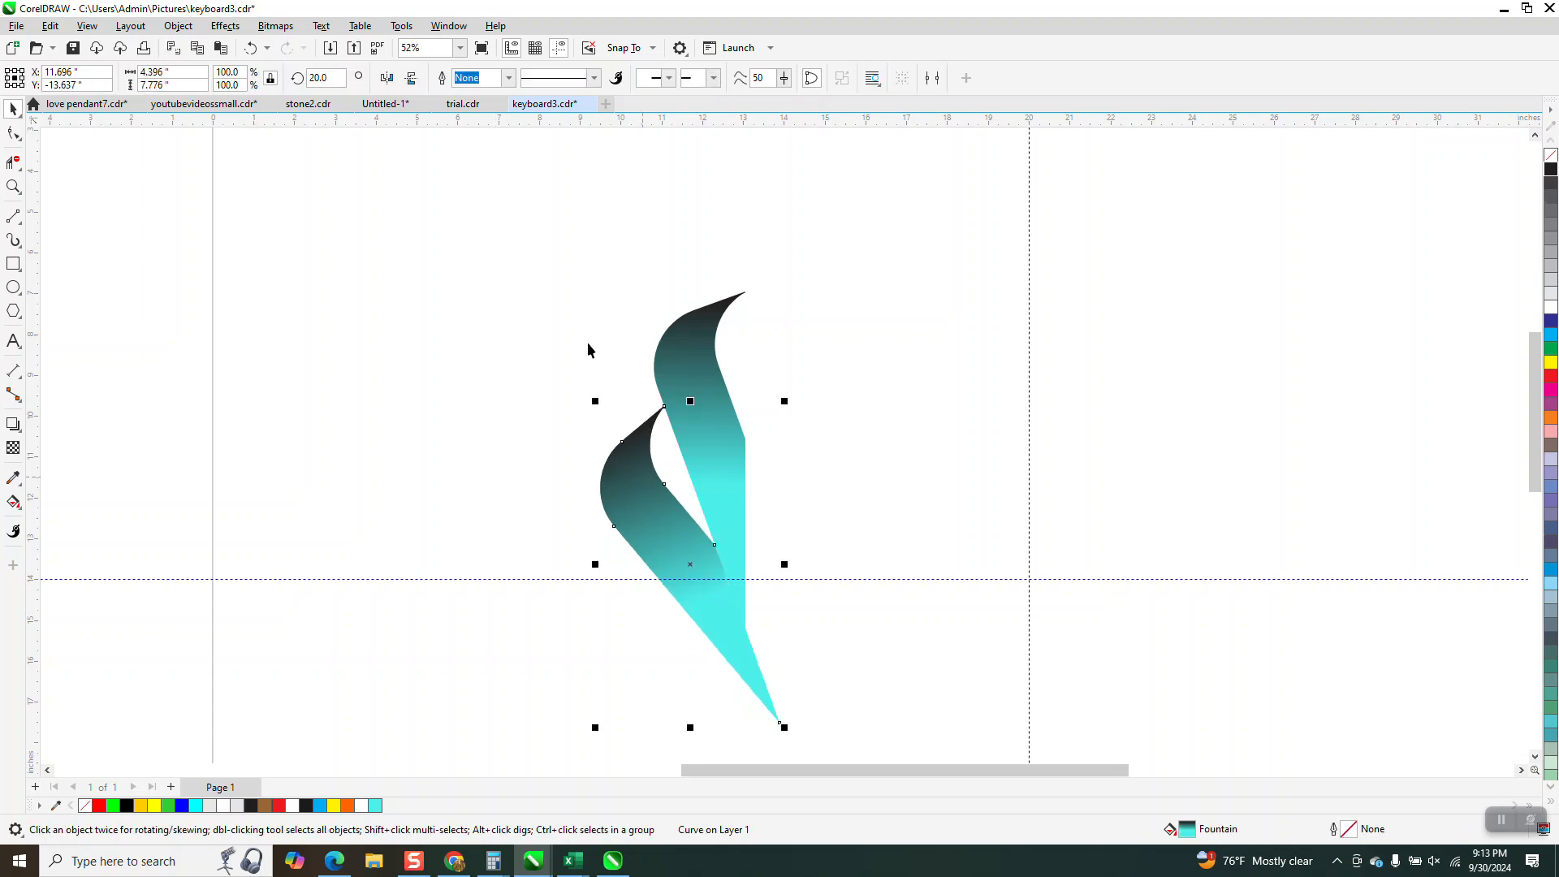
Add a copy rotated to 40° and repeat the duplication in 20° increments around the ring up to 320°.
{"action": "double_click", "coordinate": [329, 78]}
{"action": "type", "text": "40"}
{"action": "key", "text": "Return"}
{"action": "key", "text": "ctrl+d"}
{"action": "key", "text": "ctrl+d"}
{"action": "key", "text": "ctrl+d"}
{"action": "key", "text": "ctrl+d"}
{"action": "key", "text": "ctrl+d"}
{"action": "key", "text": "ctrl+d"}
{"action": "key", "text": "ctrl+d"}
{"action": "key", "text": "ctrl+d"}
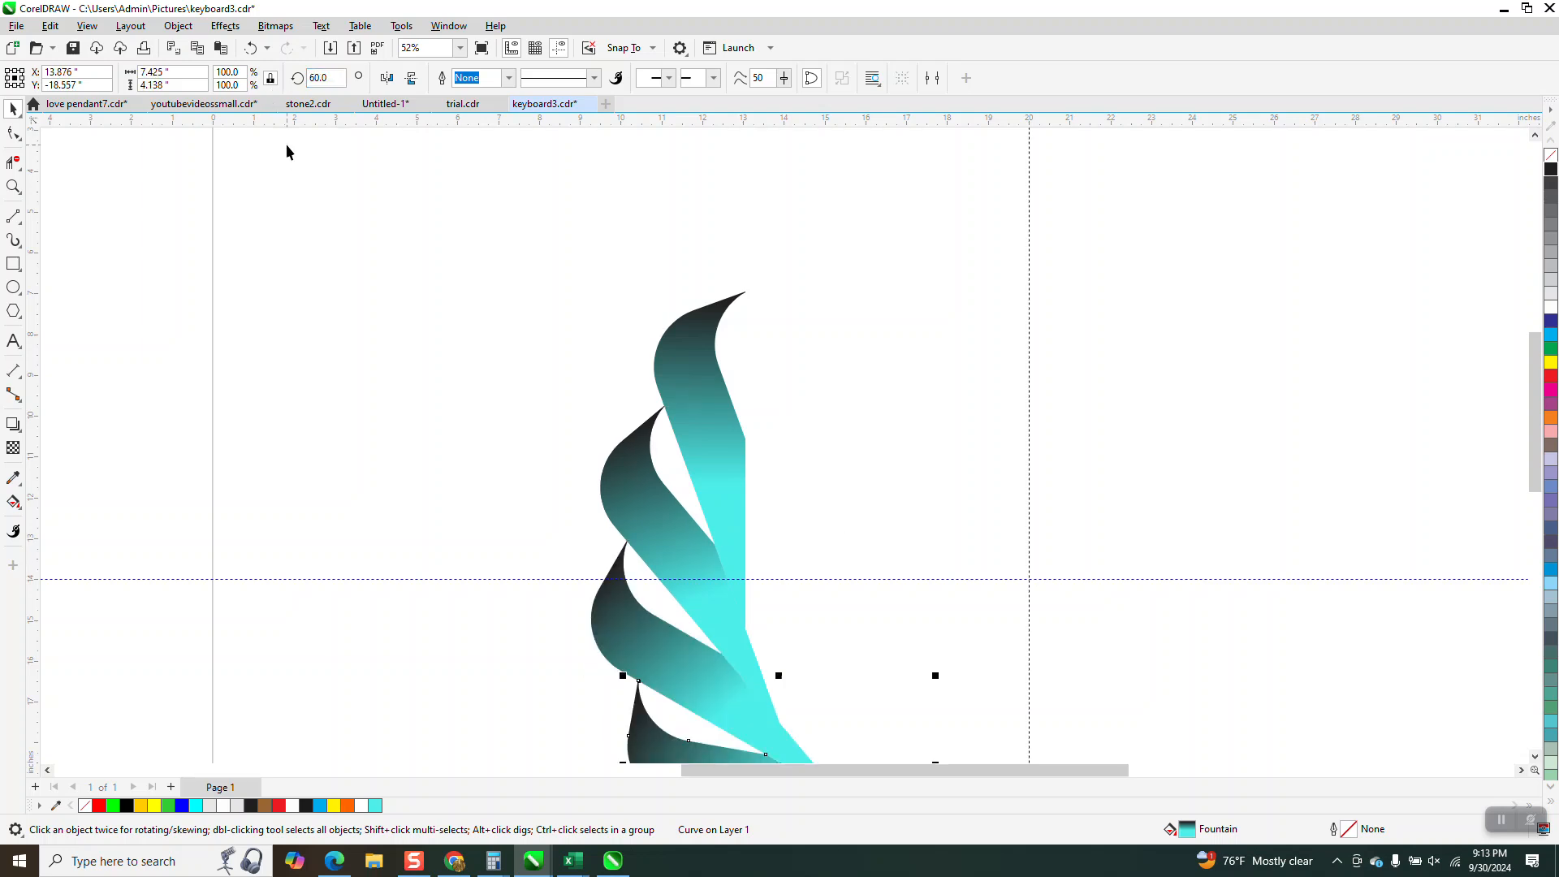
{"action": "key", "text": "ctrl+d"}
{"action": "key", "text": "ctrl+d"}
{"action": "key", "text": "ctrl+d"}
{"action": "key", "text": "ctrl+d"}
{"action": "key", "text": "ctrl+d"}
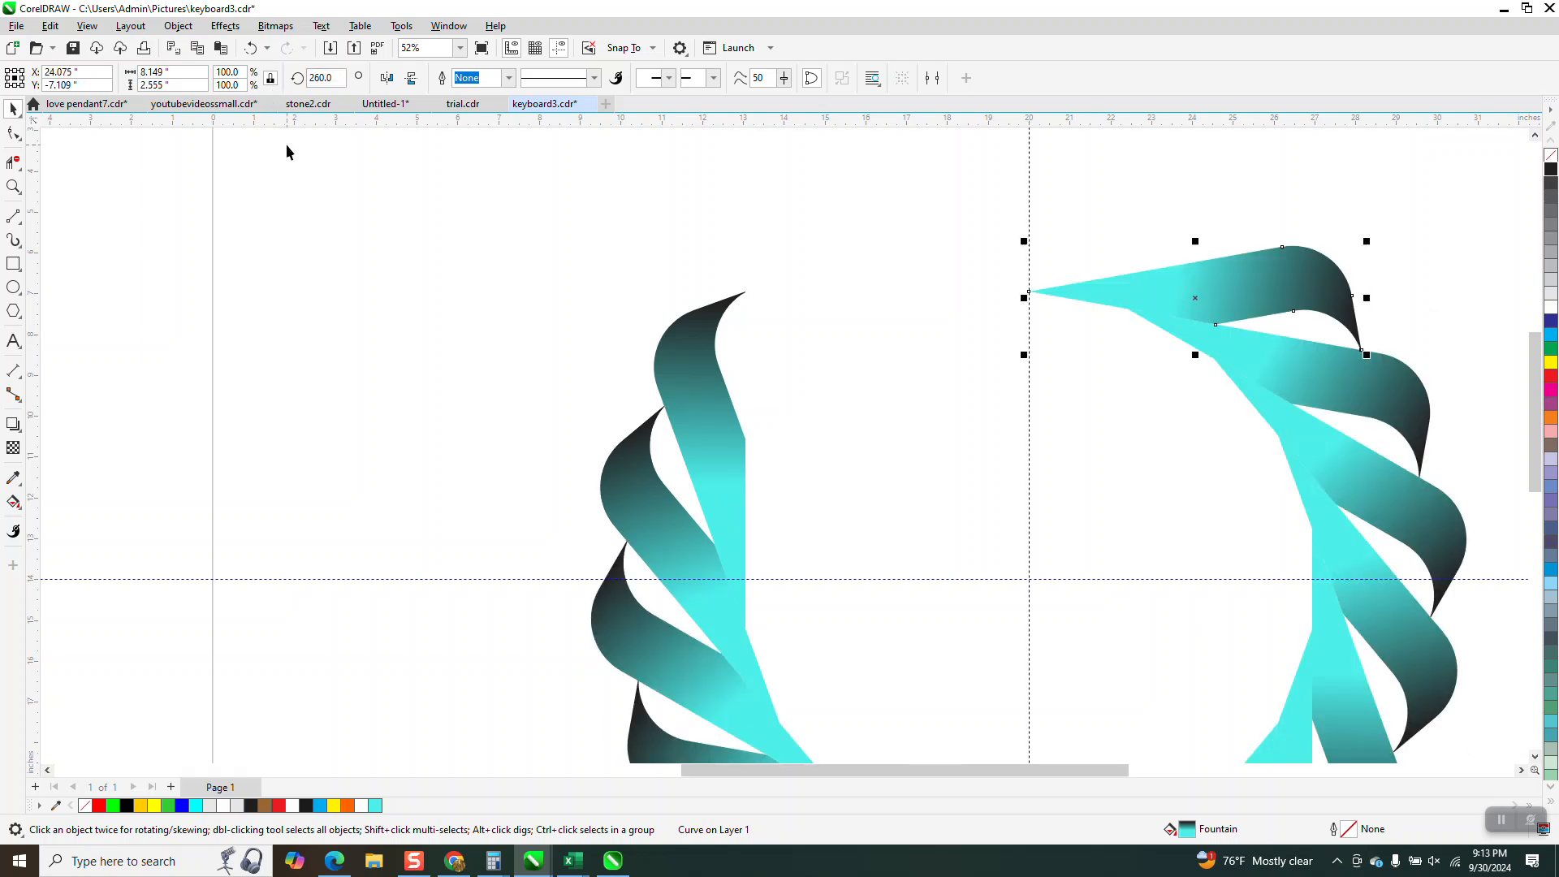
{"action": "key", "text": "Escape"}
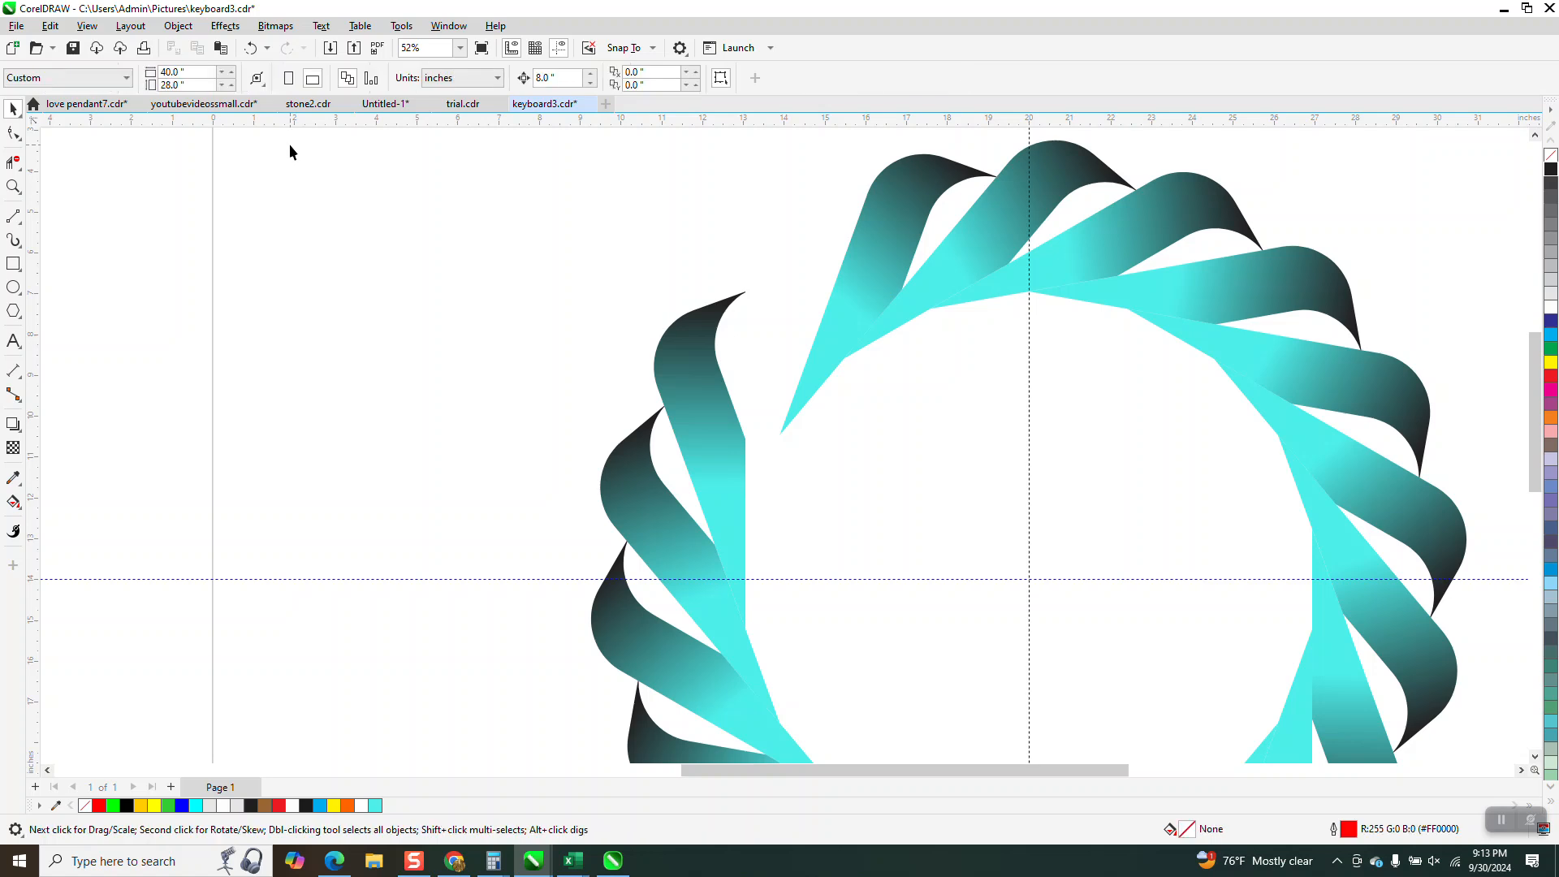
Create the last copy from the 320° piece, rotated to 340°, to fill the remaining gap in the ring.
{"action": "left_click", "coordinate": [888, 280]}
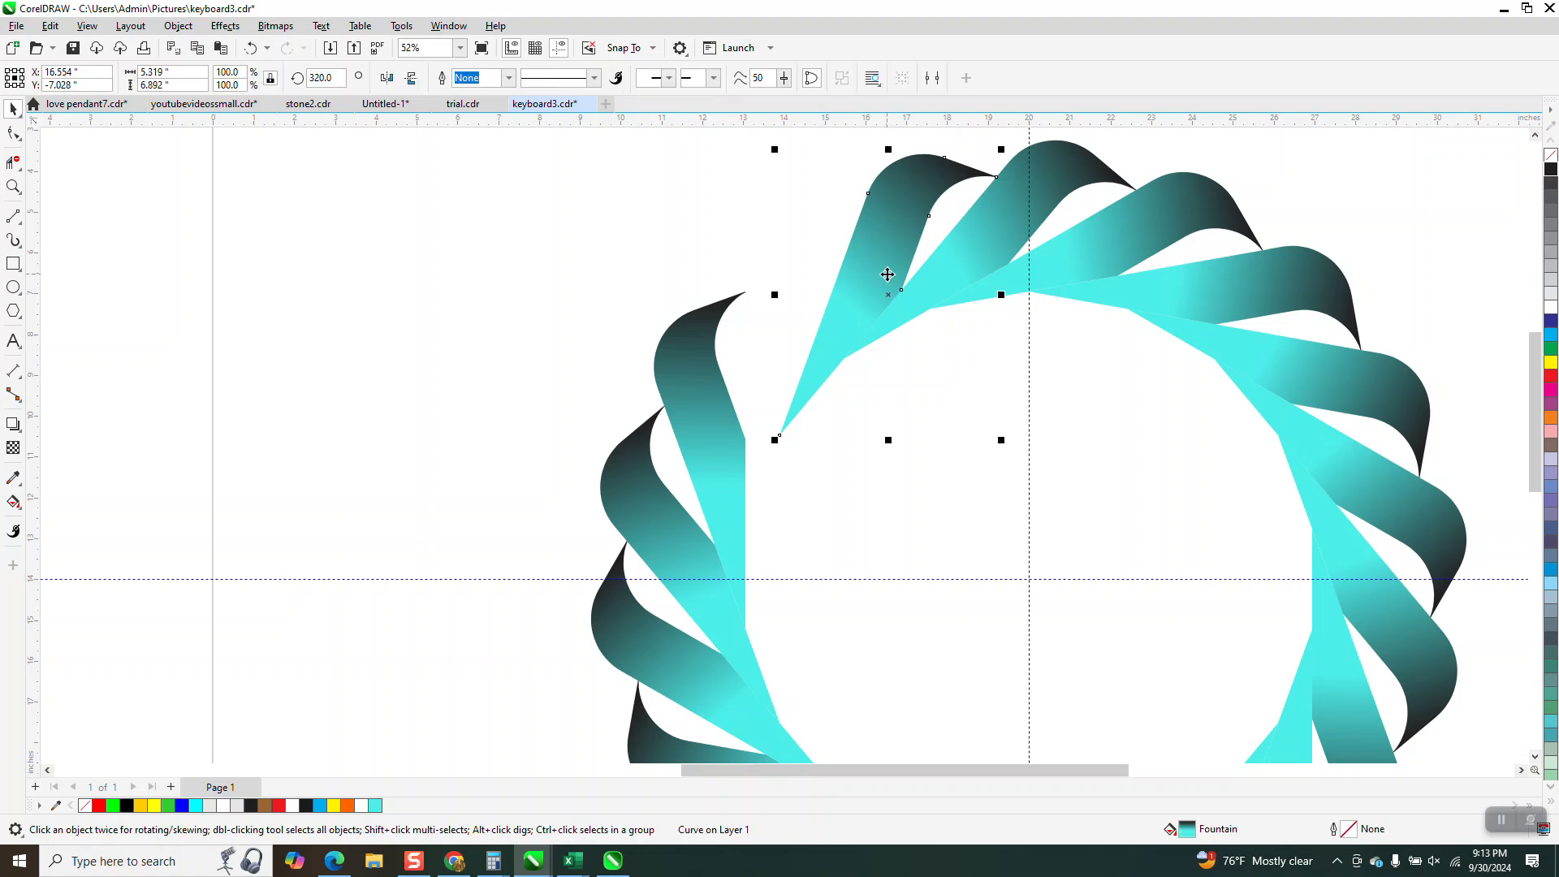
{"action": "double_click", "coordinate": [343, 78]}
{"action": "type", "text": "340"}
{"action": "key", "text": "Return"}
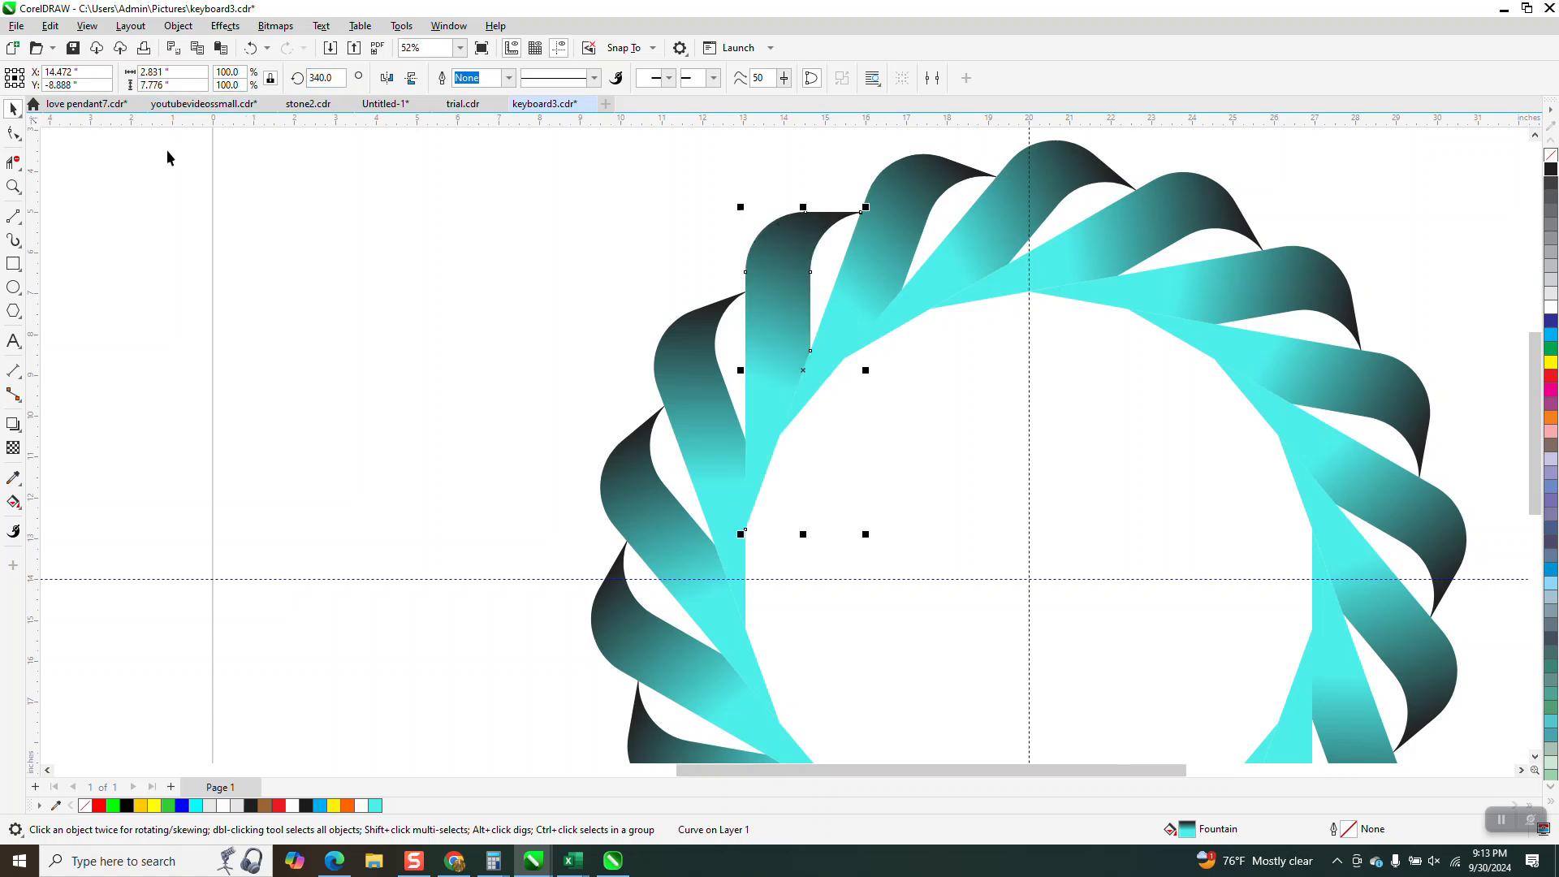
Hide the guidelines crossing the completed ring.
{"action": "scroll", "coordinate": [515, 378], "scroll_direction": "down", "scroll_amount": 3}
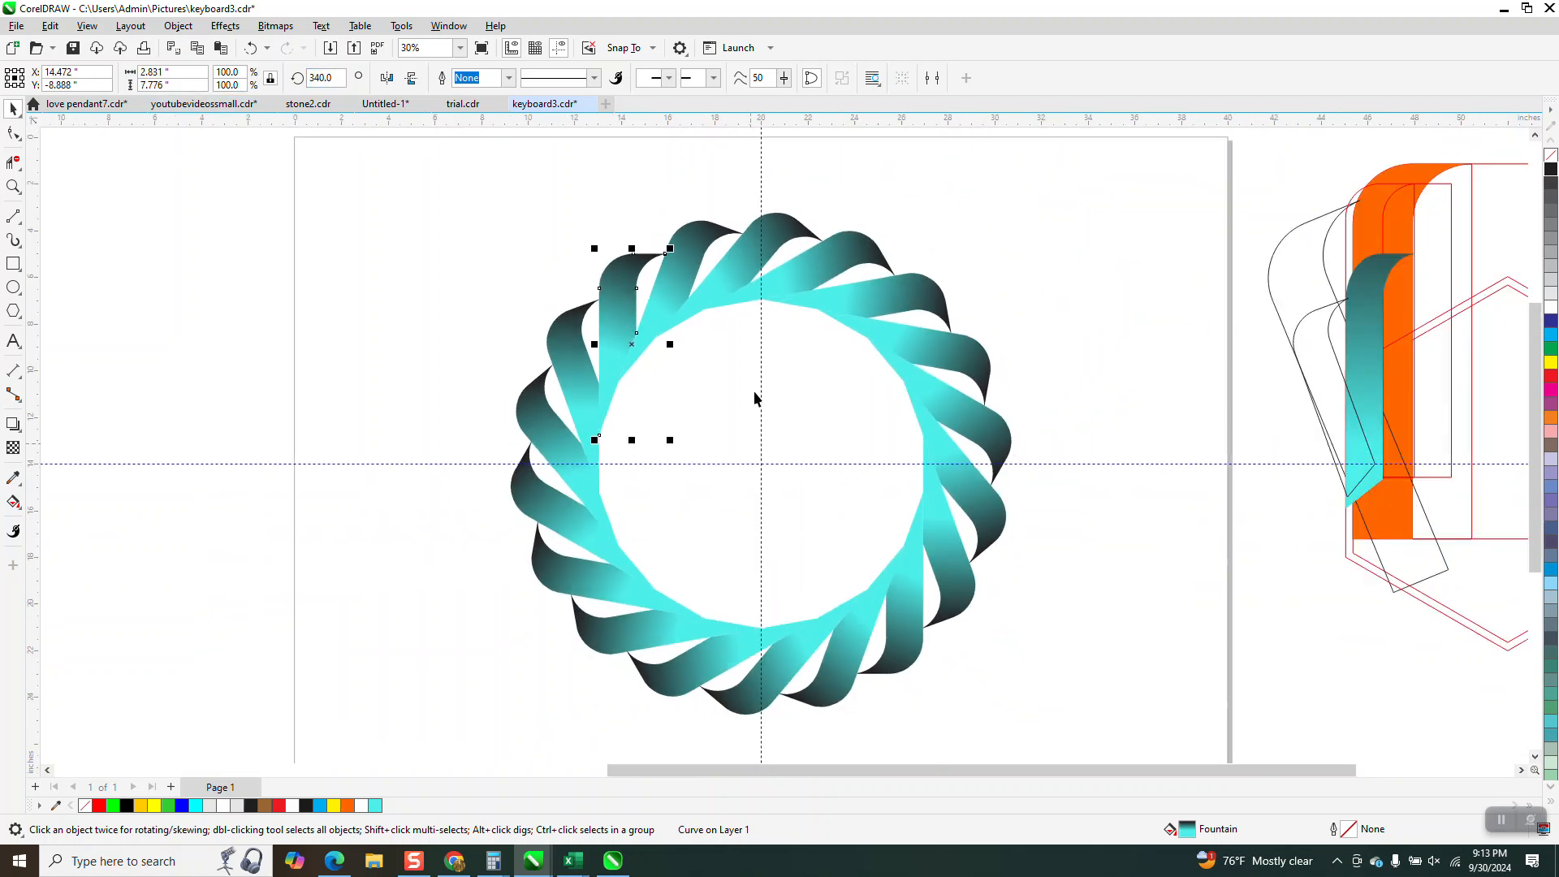
{"action": "left_click", "coordinate": [561, 49]}
{"action": "scroll", "coordinate": [614, 221], "scroll_direction": "down", "scroll_amount": 1}
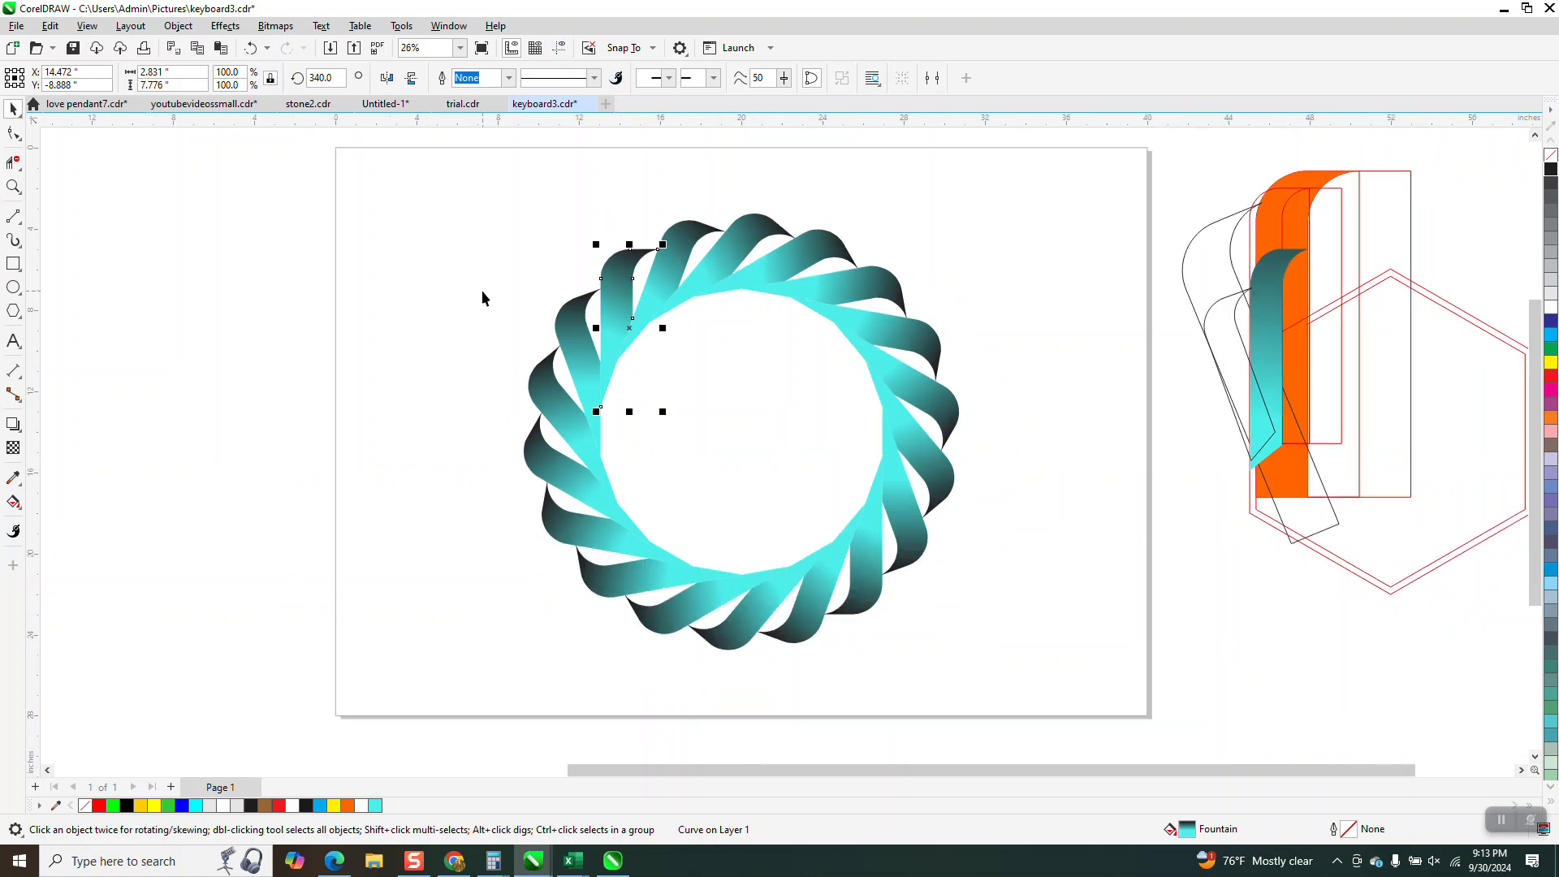
Draw a rectangle about 29.3 × 24.1 inches over the ring and fill it with black.
{"action": "left_click", "coordinate": [14, 264]}
{"action": "left_click_drag", "start_coordinate": [466, 195], "coordinate": [1063, 683]}
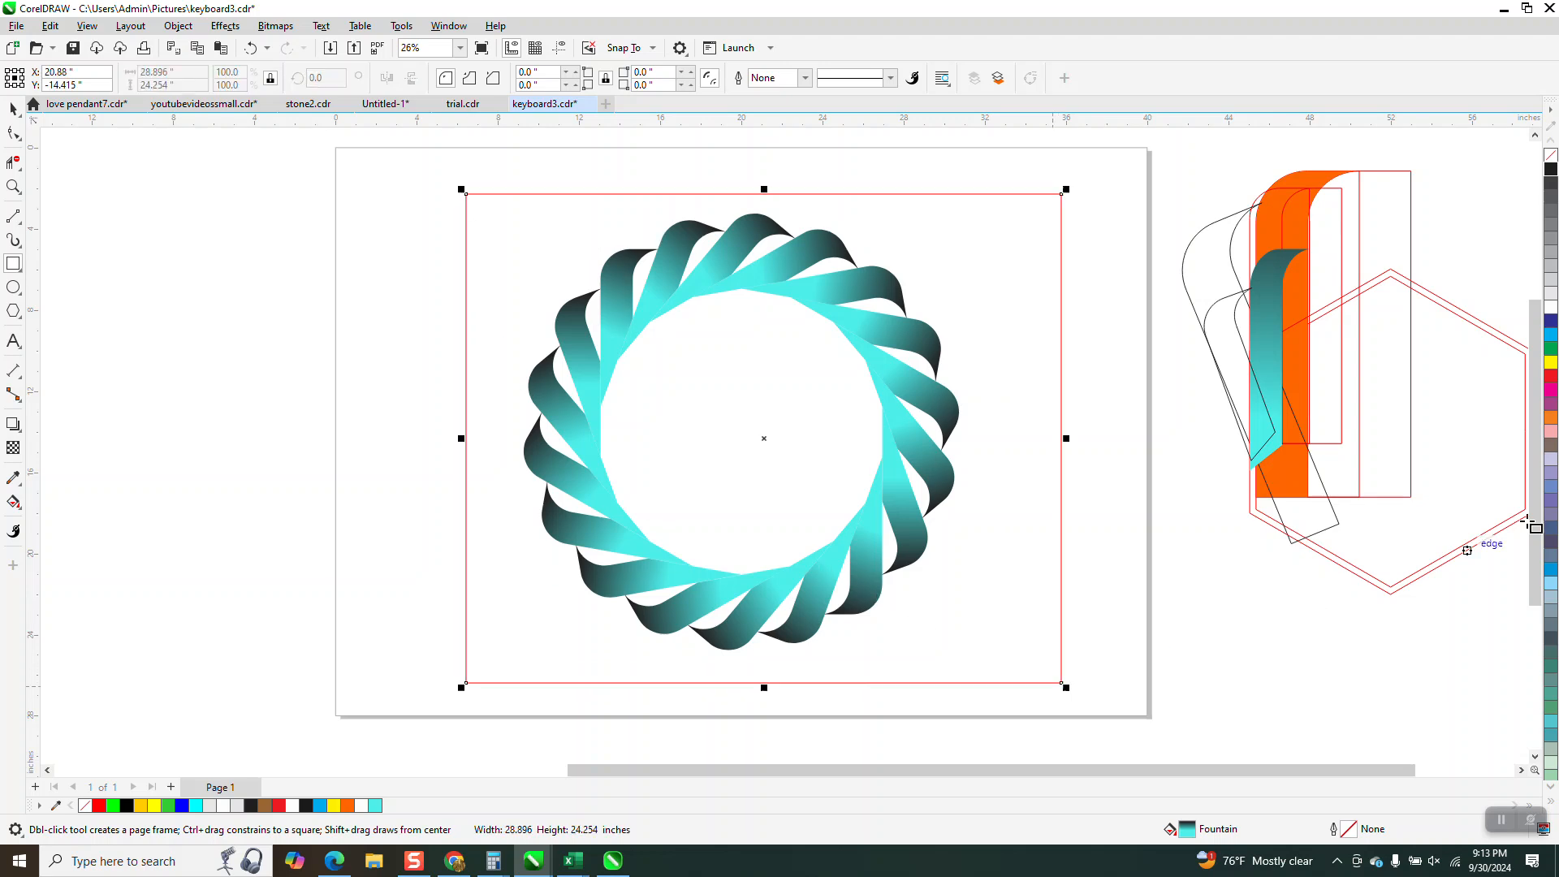
{"action": "left_click", "coordinate": [1551, 169]}
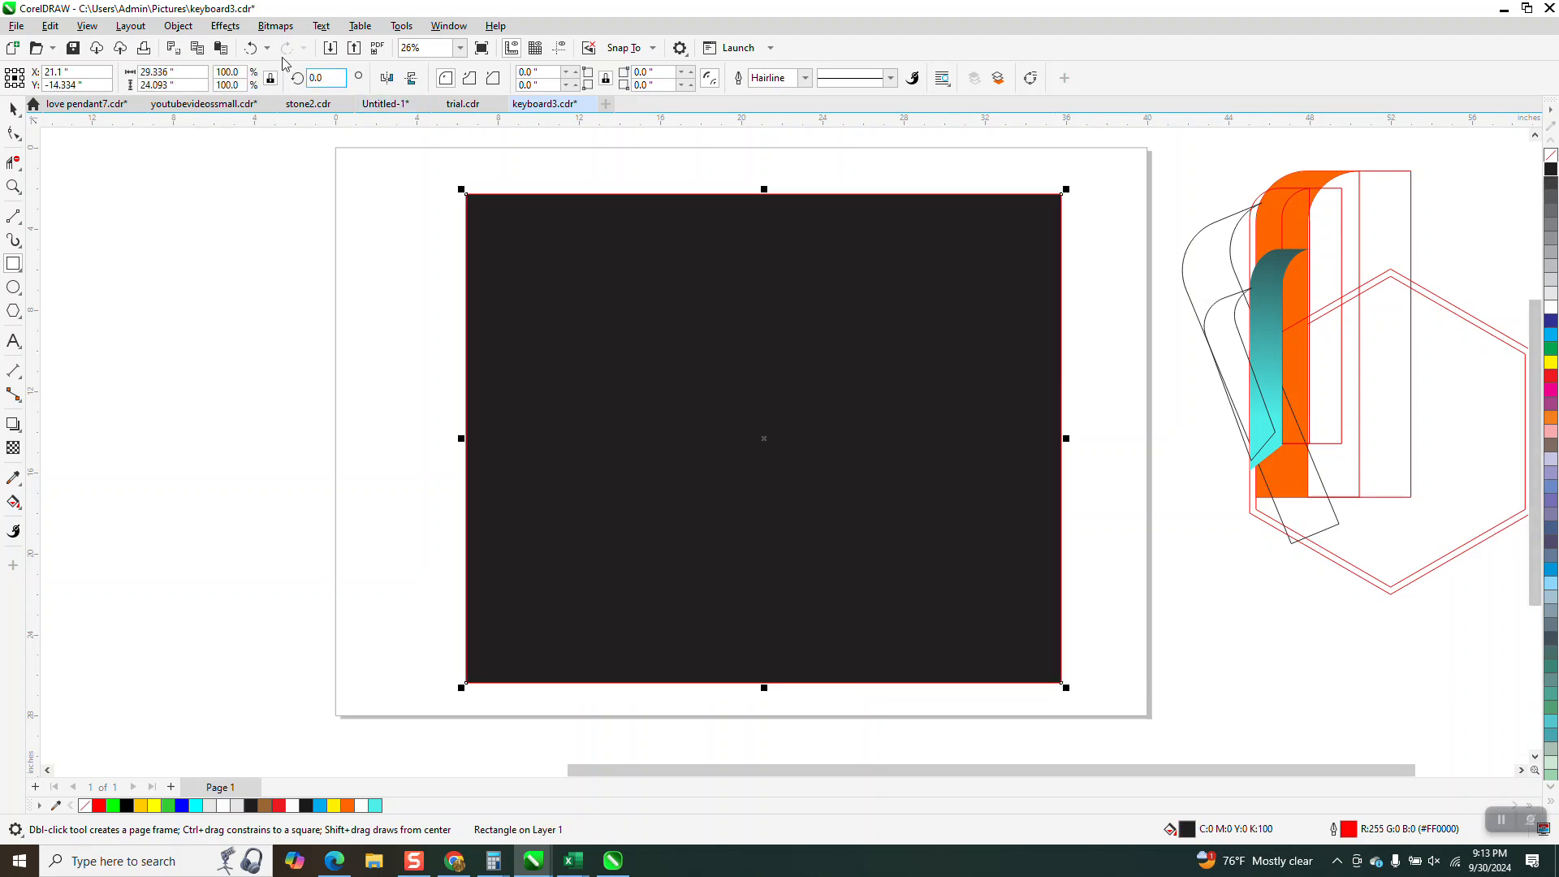
Send the black rectangle to the back of the page, behind the ring.
{"action": "left_click", "coordinate": [178, 26]}
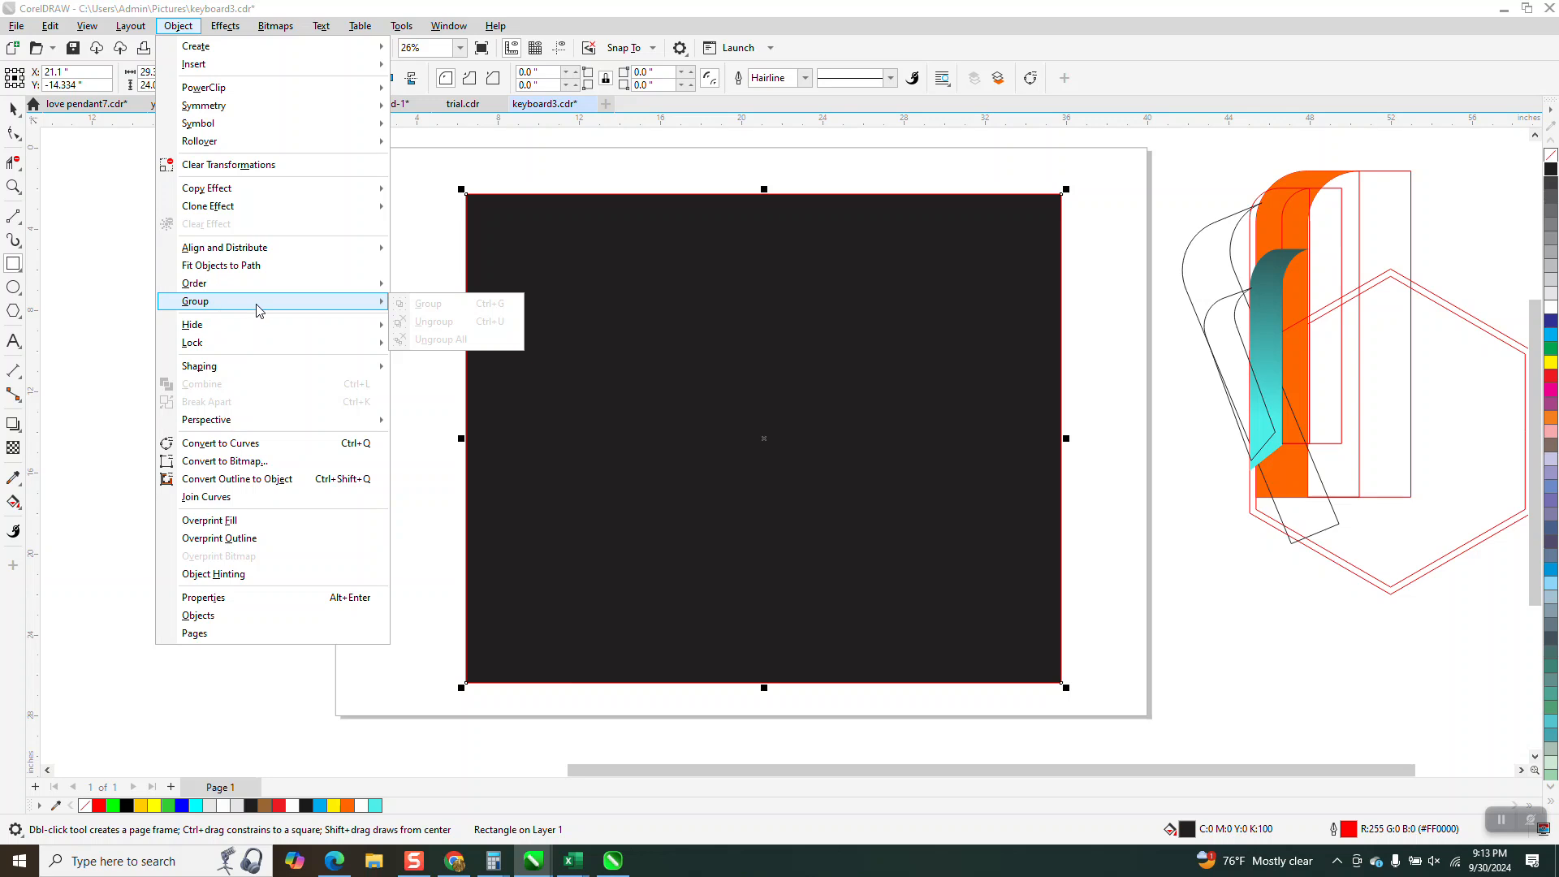
{"action": "mouse_move", "coordinate": [243, 284]}
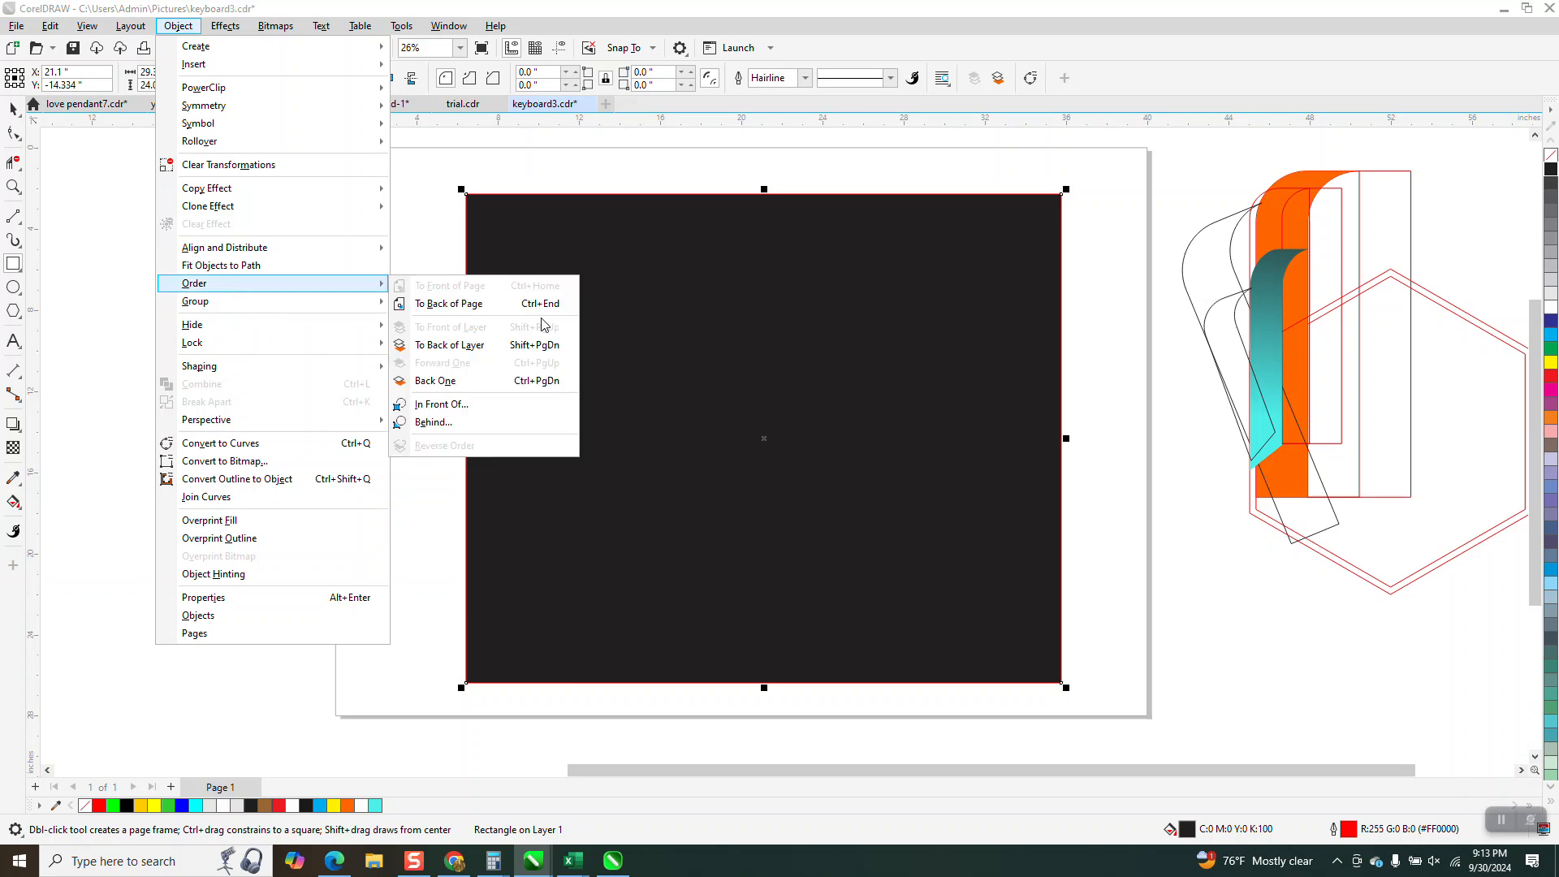
{"action": "left_click", "coordinate": [410, 305]}
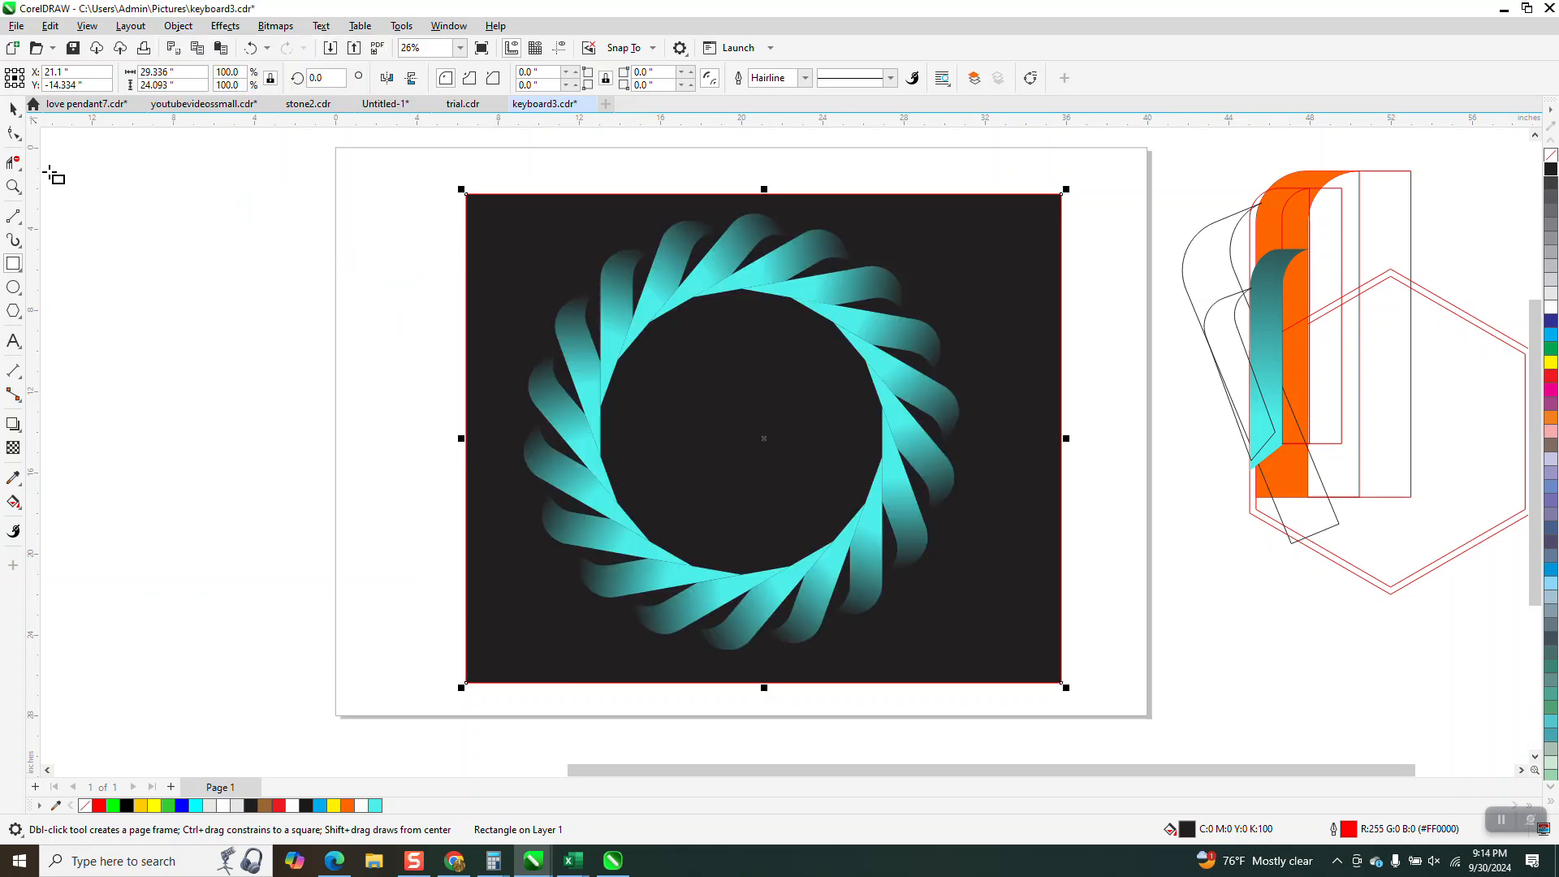
Move the black rectangle 40 inches to the left, off the page and clear of the ring.
{"action": "left_click", "coordinate": [13, 108]}
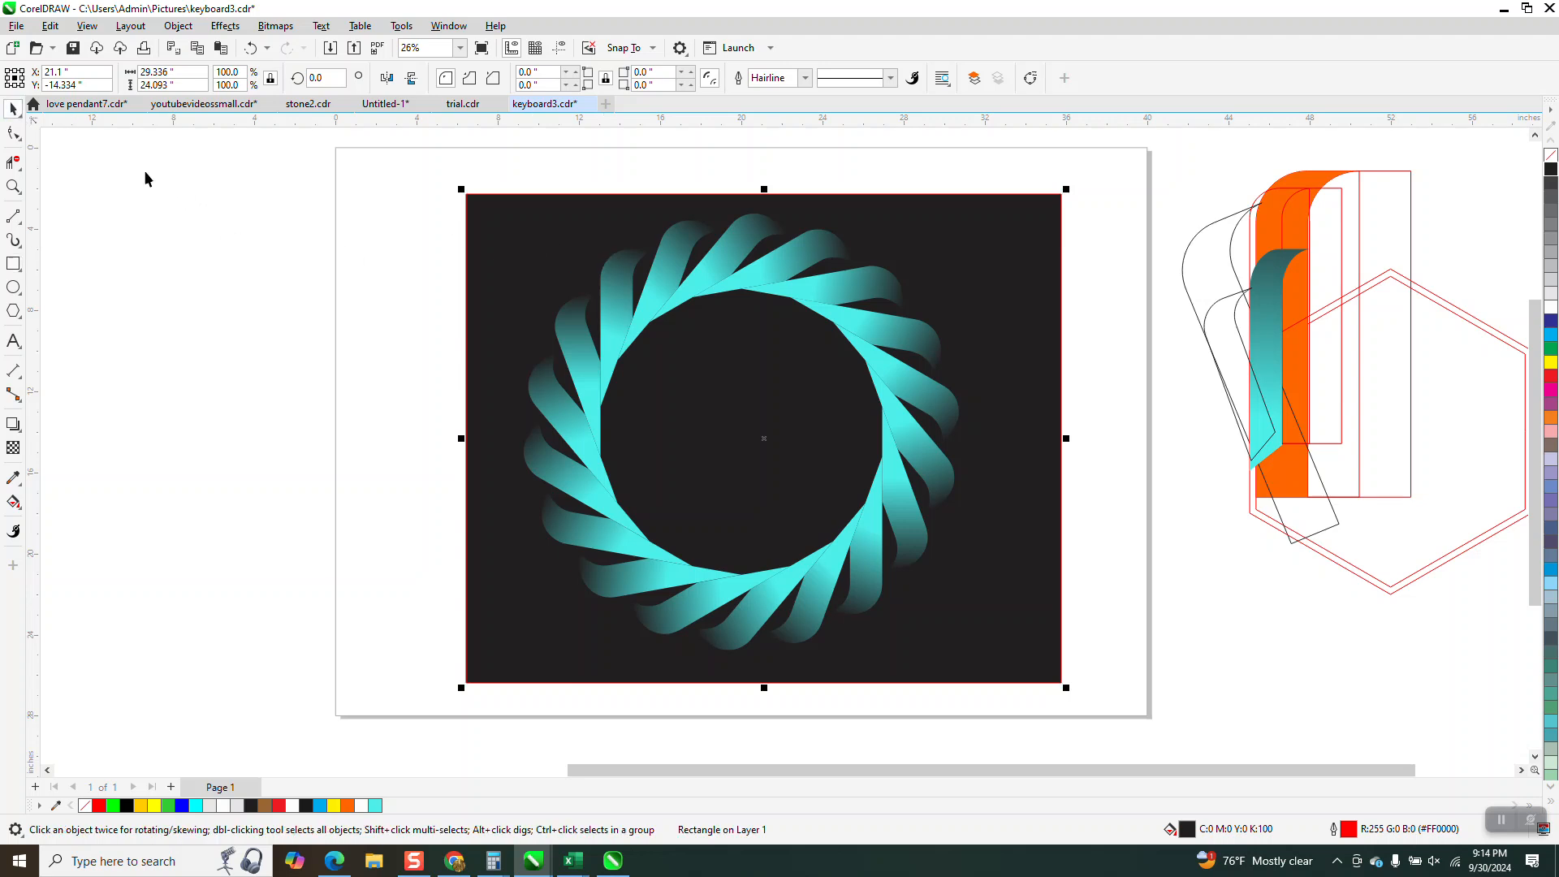
{"action": "key", "text": "Left"}
{"action": "key", "text": "Left"}
{"action": "key", "text": "Left"}
{"action": "key", "text": "Left"}
{"action": "key", "text": "Left"}
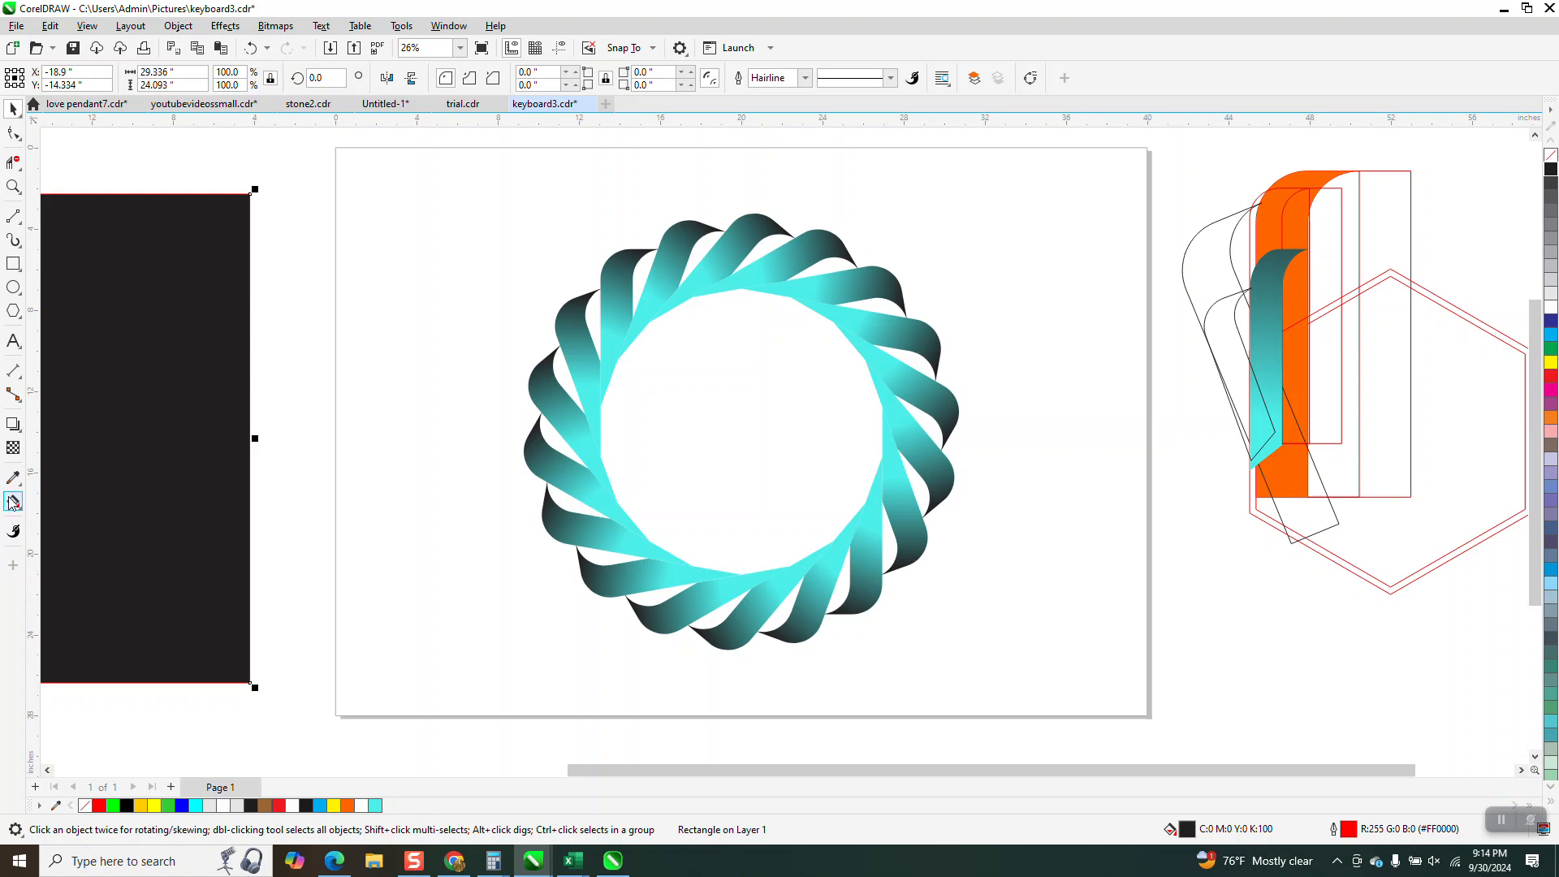
Use Smart Fill with white and no outline to create a shape in one gap between neighbouring ribbons near the ring's top.
{"action": "left_click", "coordinate": [13, 186]}
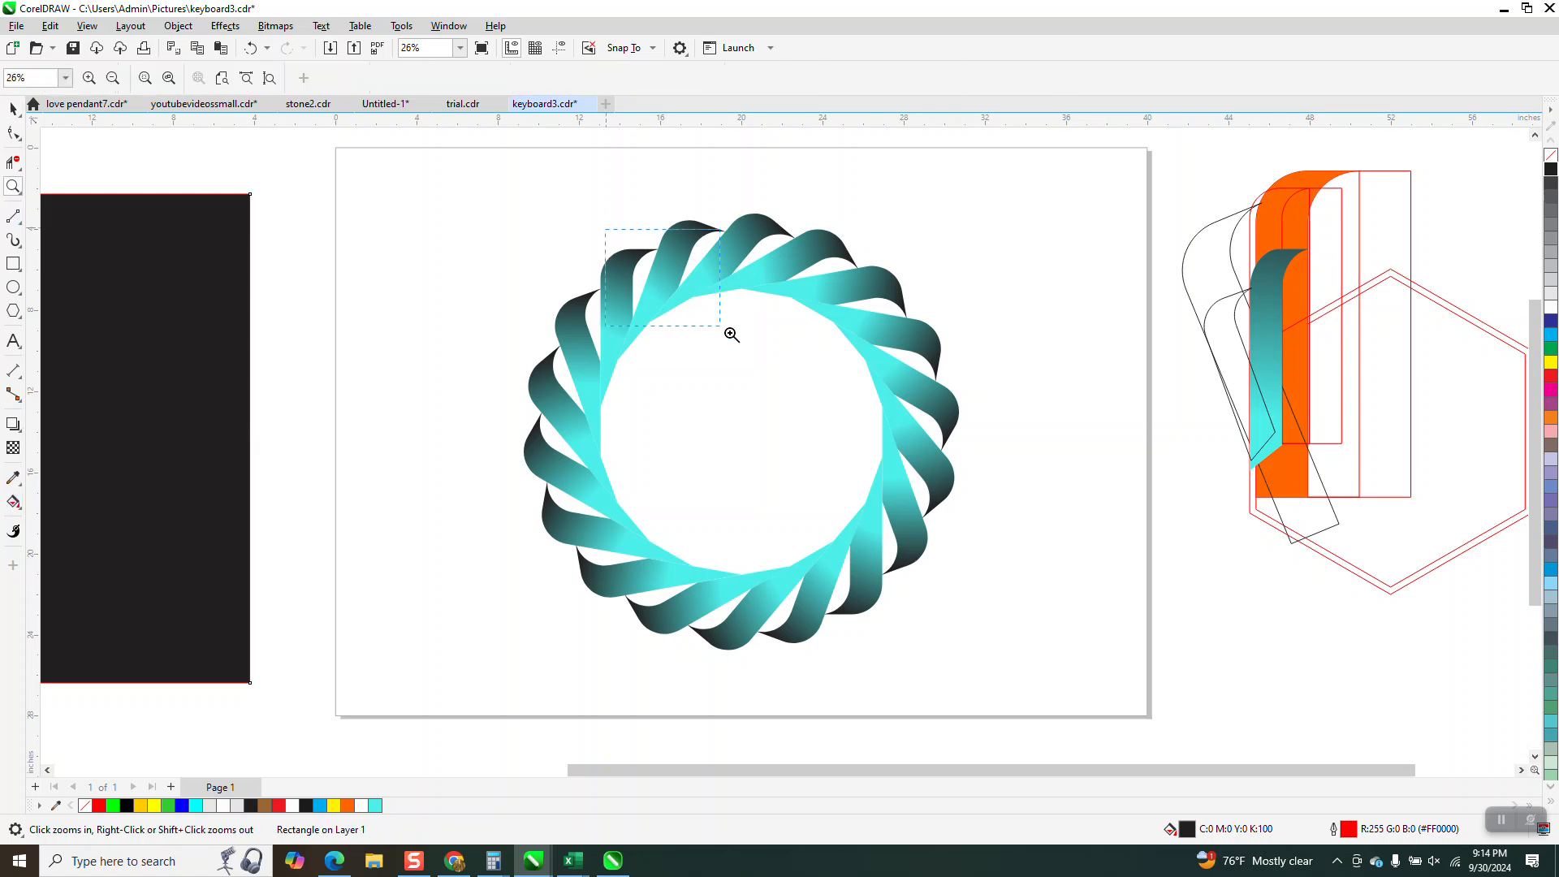
{"action": "left_click_drag", "start_coordinate": [696, 312], "coordinate": [748, 344]}
{"action": "left_click_drag", "start_coordinate": [682, 244], "coordinate": [710, 255]}
{"action": "scroll", "coordinate": [674, 243], "scroll_direction": "down", "scroll_amount": 5}
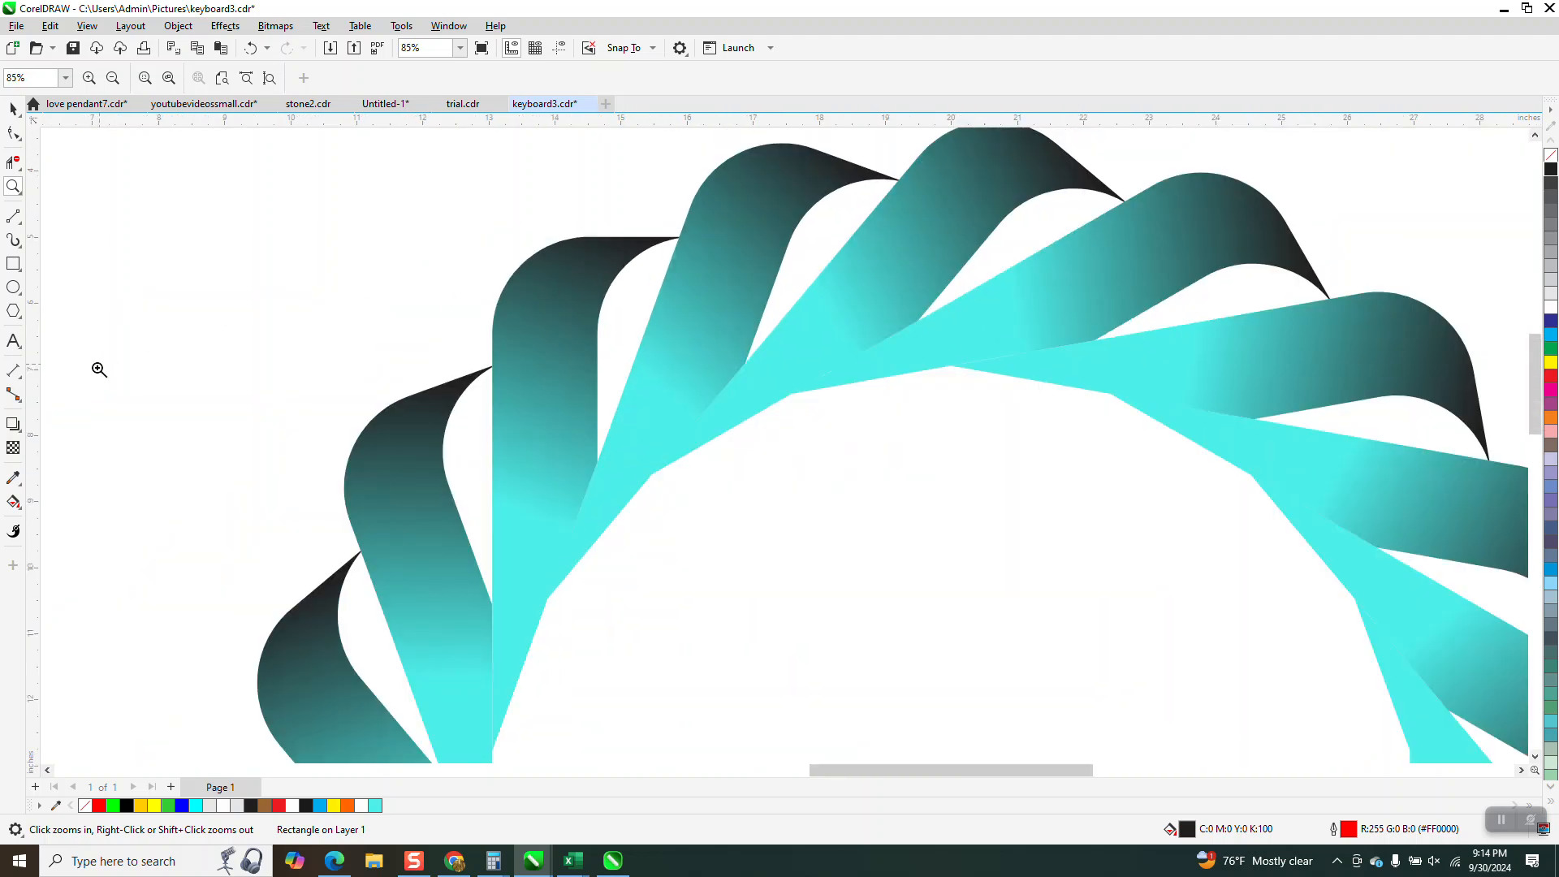
{"action": "left_click", "coordinate": [13, 502]}
{"action": "left_click", "coordinate": [19, 514]}
{"action": "left_click", "coordinate": [57, 522]}
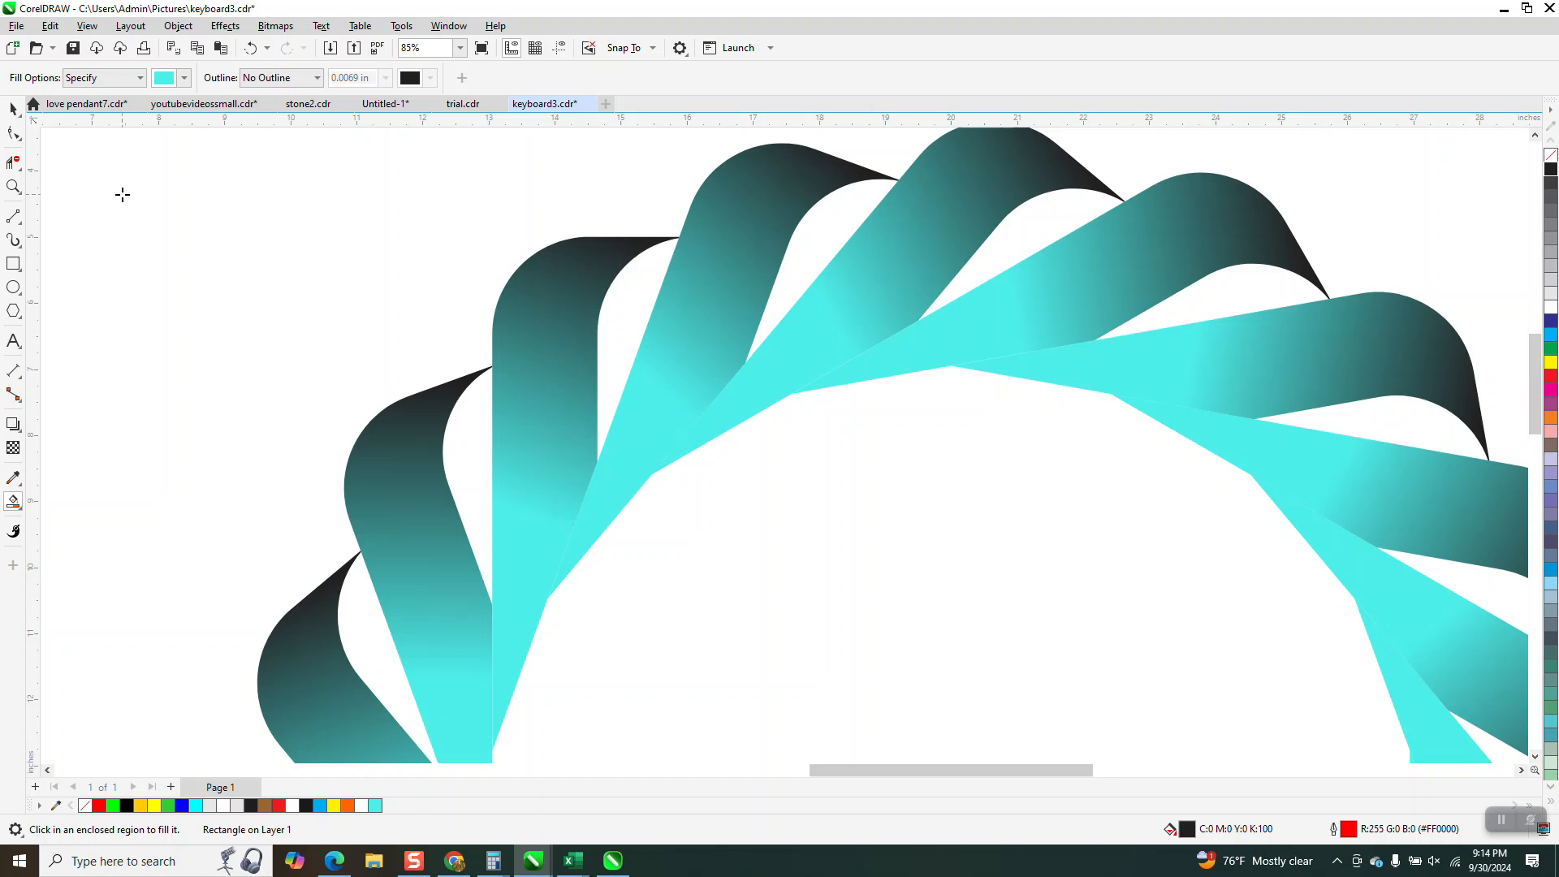
{"action": "left_click", "coordinate": [184, 78]}
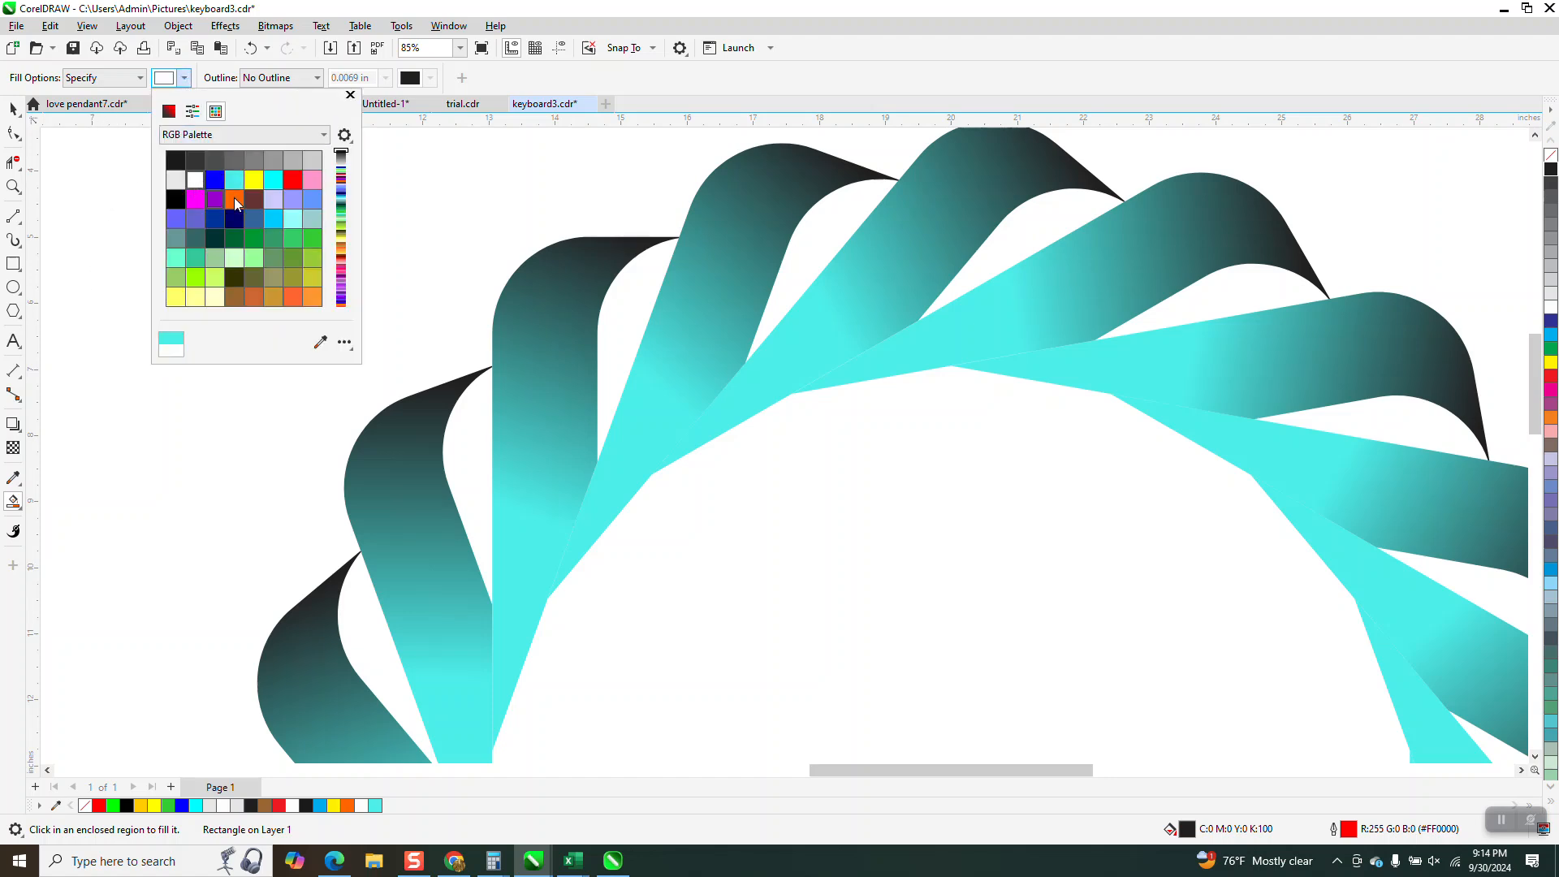
{"action": "left_click", "coordinate": [822, 237]}
{"action": "left_click", "coordinate": [824, 240]}
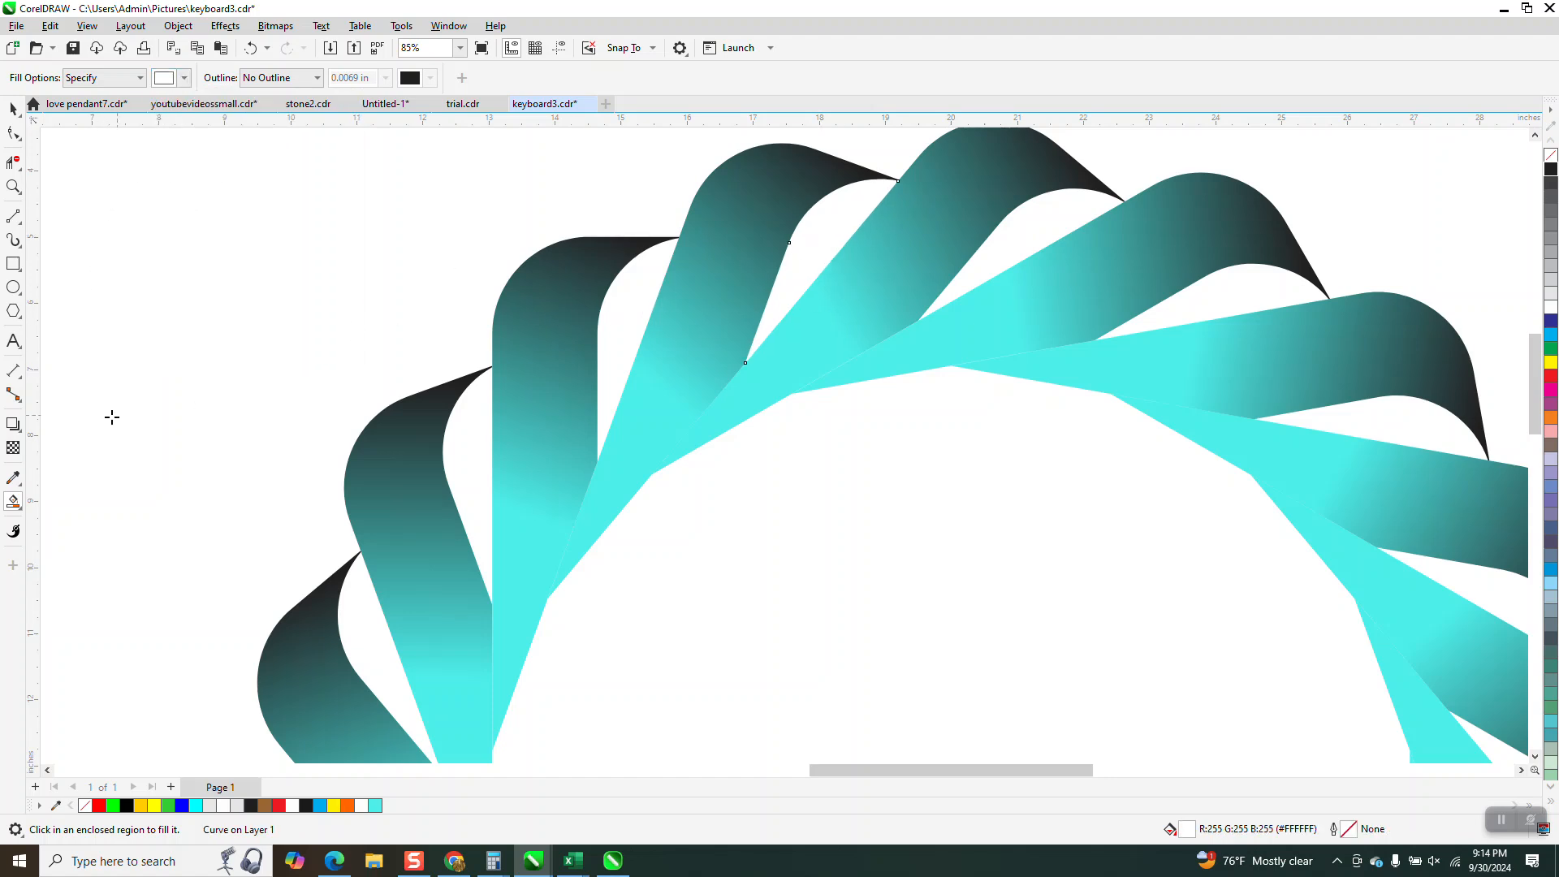
Give the gap shape a fountain fill across its width, black at both ends with a white node in the middle.
{"action": "left_click", "coordinate": [18, 507]}
{"action": "left_click", "coordinate": [61, 501]}
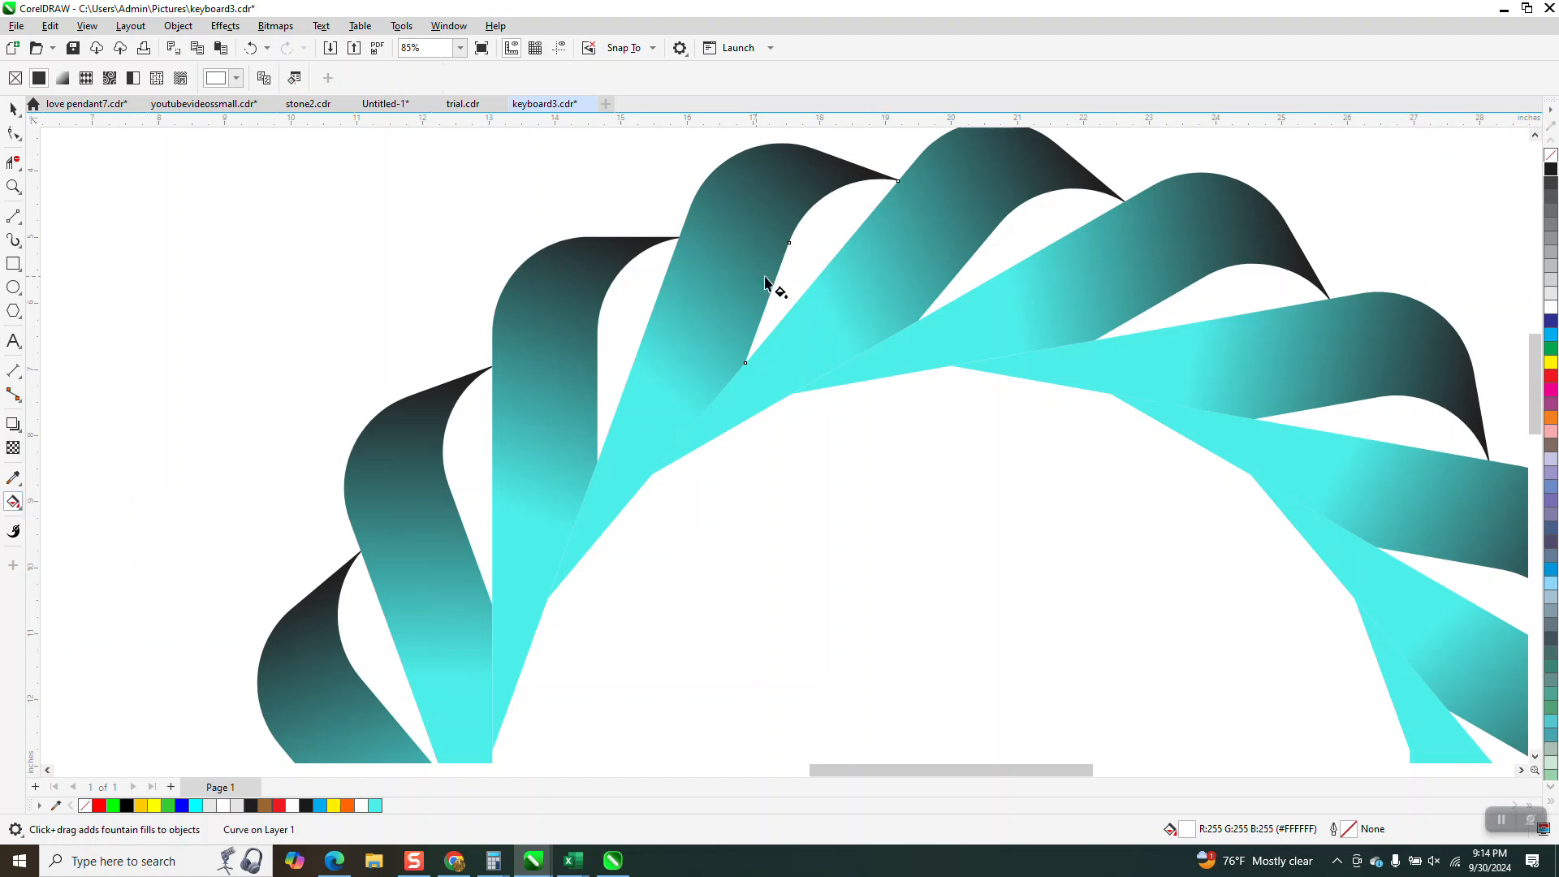
{"action": "mouse_move", "coordinate": [810, 229]}
{"action": "left_mouse_down"}
{"action": "mouse_move", "coordinate": [879, 250]}
{"action": "mouse_move", "coordinate": [782, 227]}
{"action": "left_mouse_up"}
{"action": "left_click_drag", "start_coordinate": [1534, 181], "coordinate": [780, 230]}
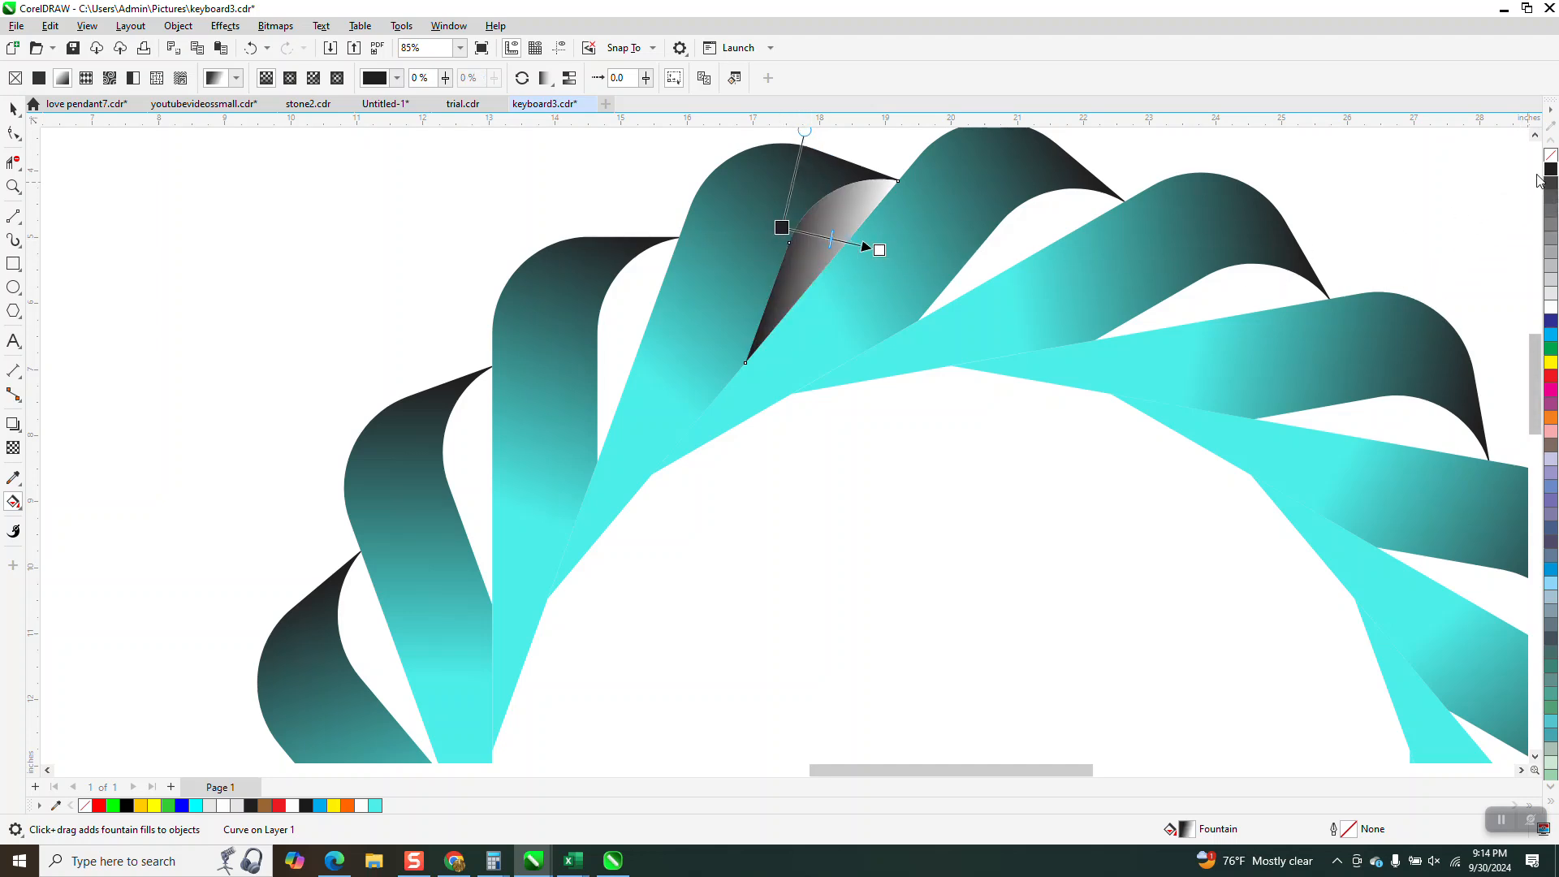
{"action": "left_click_drag", "start_coordinate": [1552, 172], "coordinate": [880, 251]}
{"action": "mouse_move", "coordinate": [1552, 308]}
{"action": "left_mouse_down"}
{"action": "mouse_move", "coordinate": [831, 271]}
{"action": "mouse_move", "coordinate": [820, 241]}
{"action": "mouse_move", "coordinate": [834, 241]}
{"action": "left_mouse_up"}
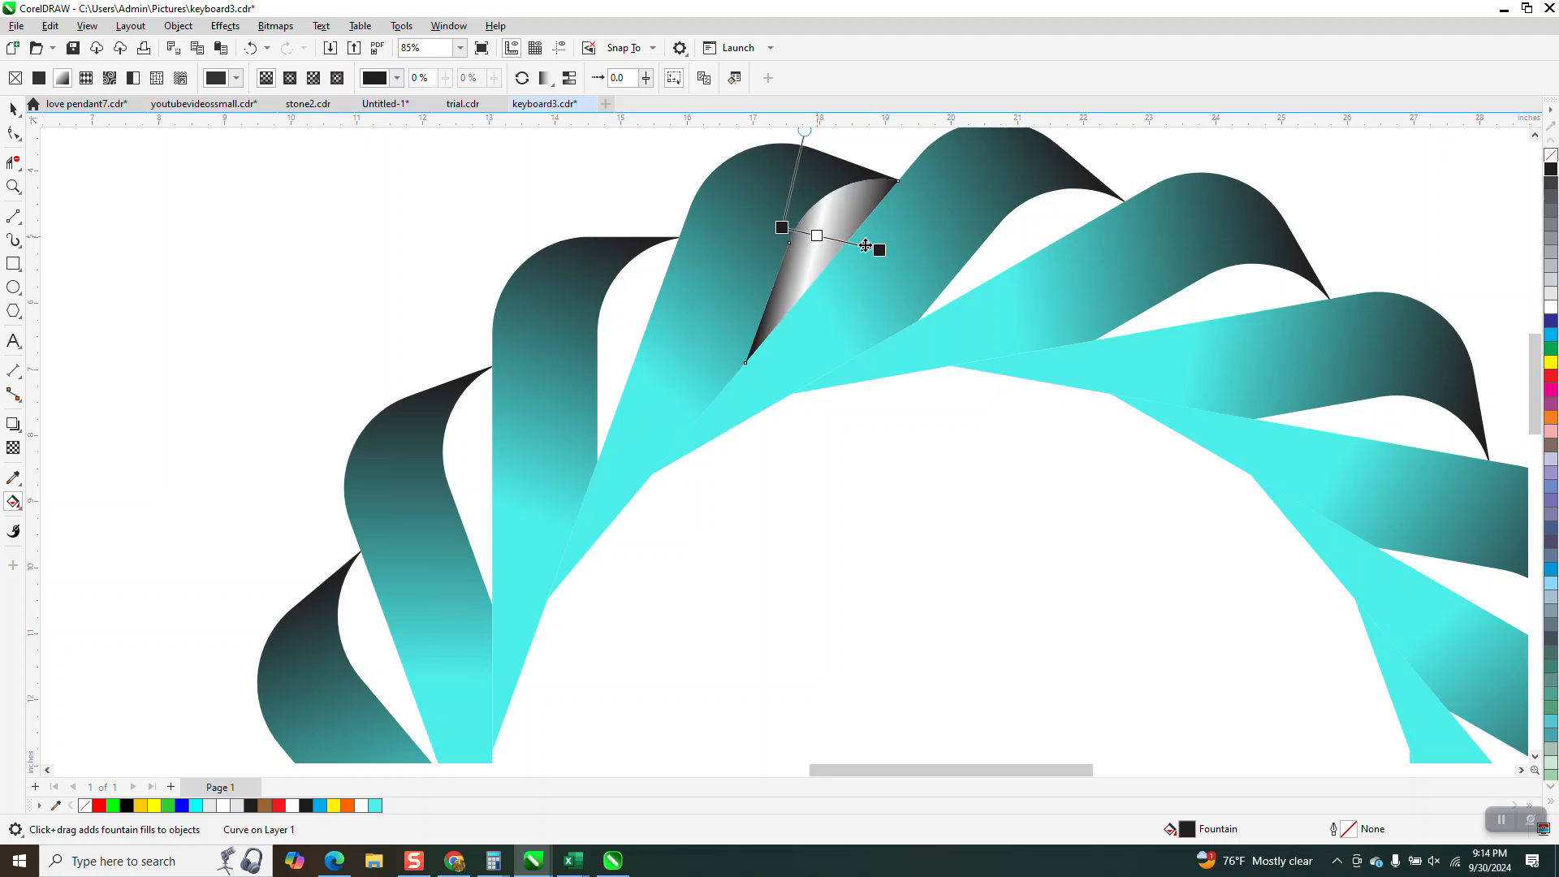
Adjust the gap shape's fountain fill angle and move its far black end slightly farther out.
{"action": "scroll", "coordinate": [853, 212], "scroll_direction": "down", "scroll_amount": 1}
{"action": "left_click_drag", "start_coordinate": [818, 144], "coordinate": [841, 145]}
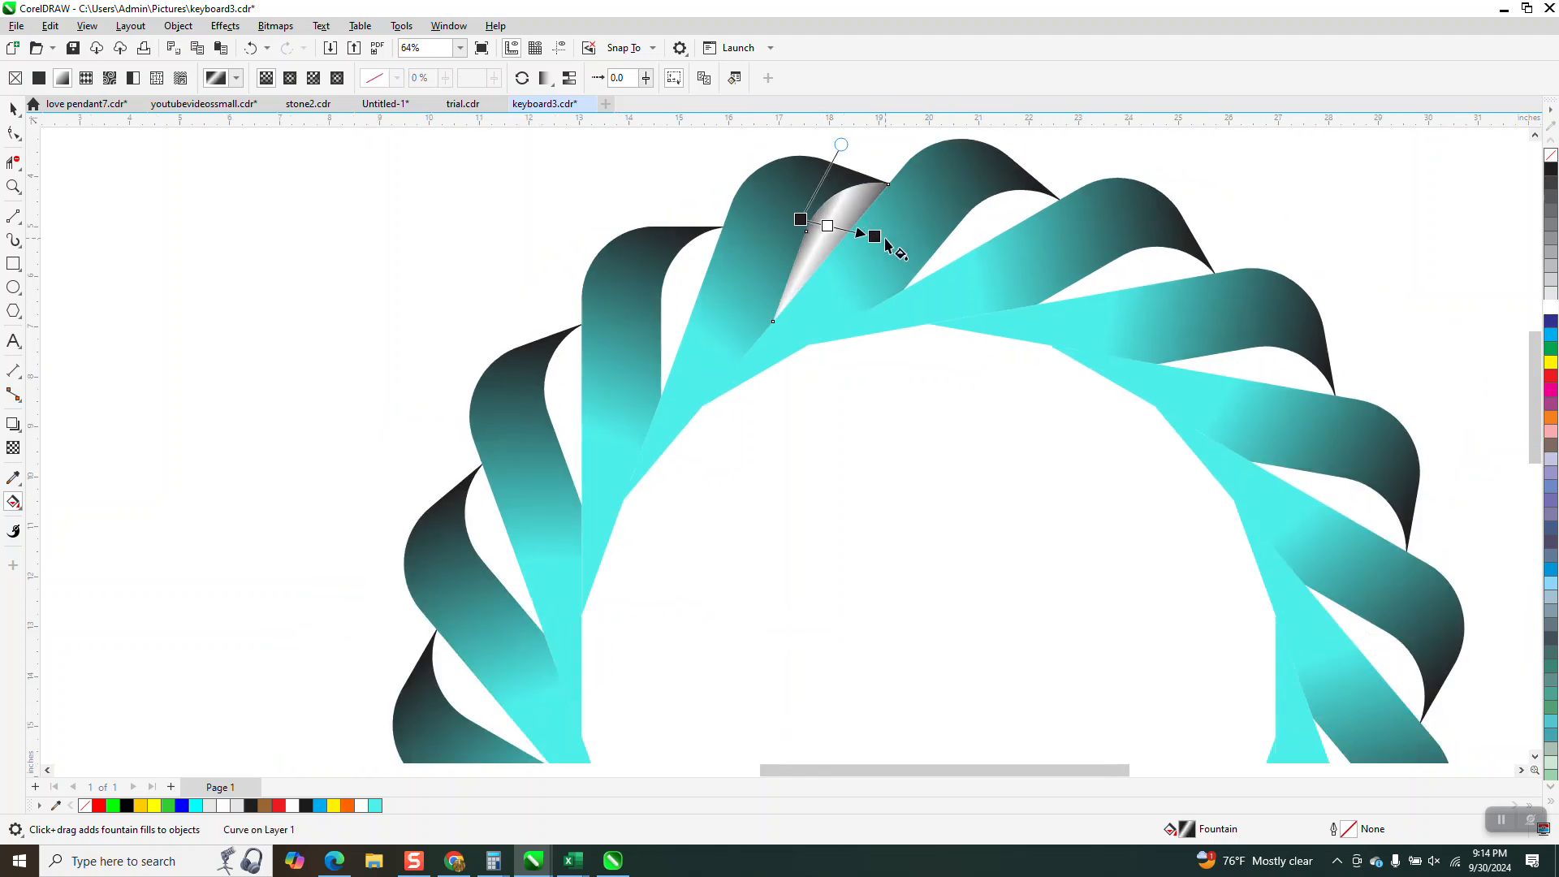
{"action": "left_click_drag", "start_coordinate": [878, 238], "coordinate": [885, 244]}
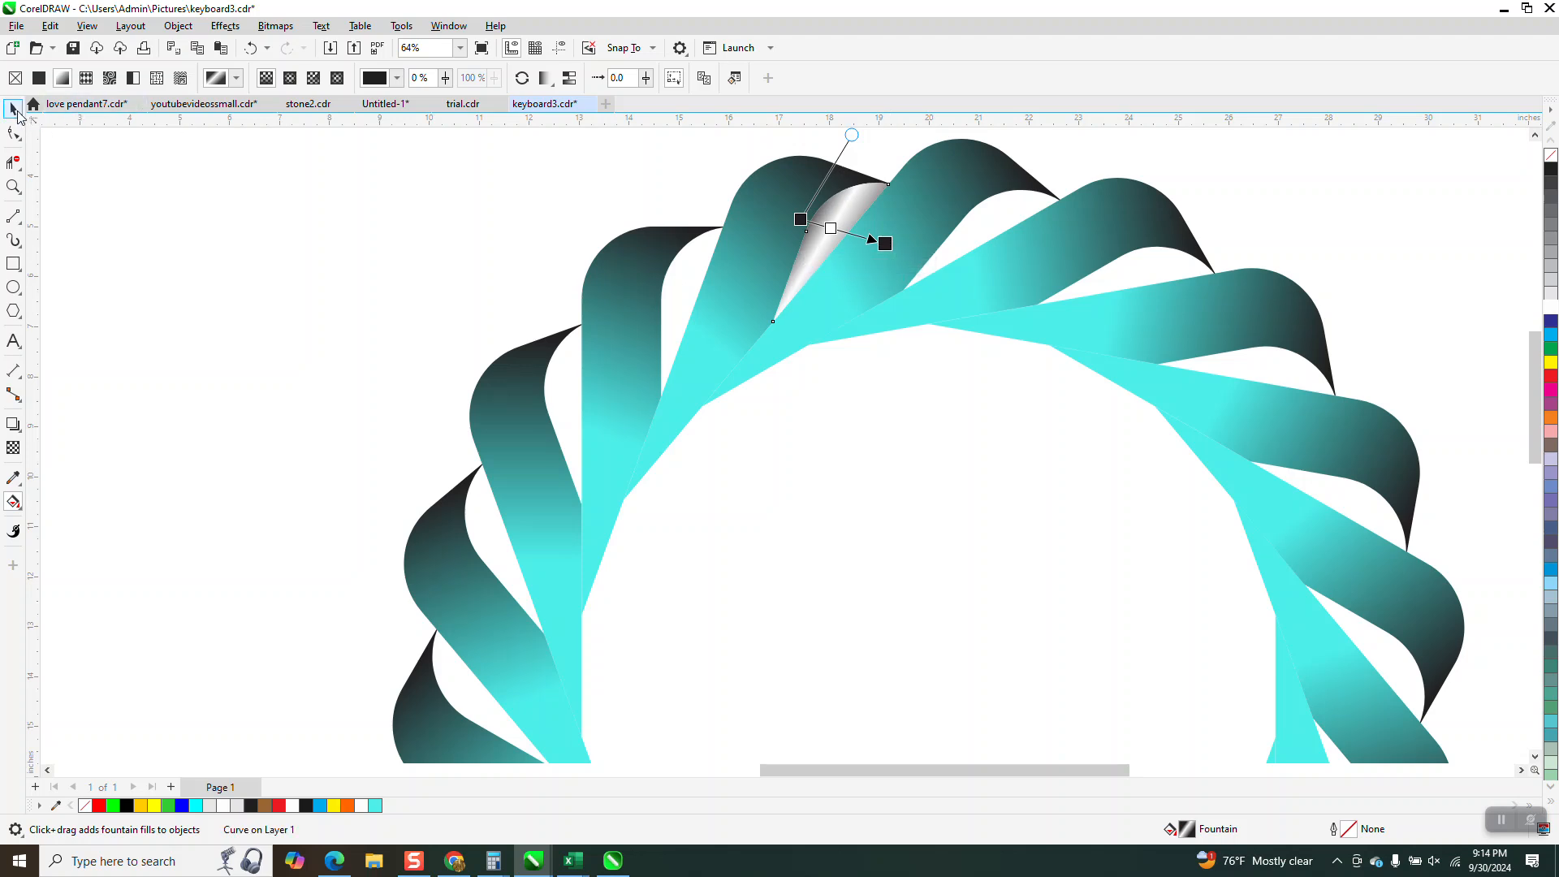
Create a copy of the black-and-white gap piece rotated 20° around the ring's centre.
{"action": "left_click", "coordinate": [13, 108]}
{"action": "scroll", "coordinate": [777, 268], "scroll_direction": "down", "scroll_amount": 2}
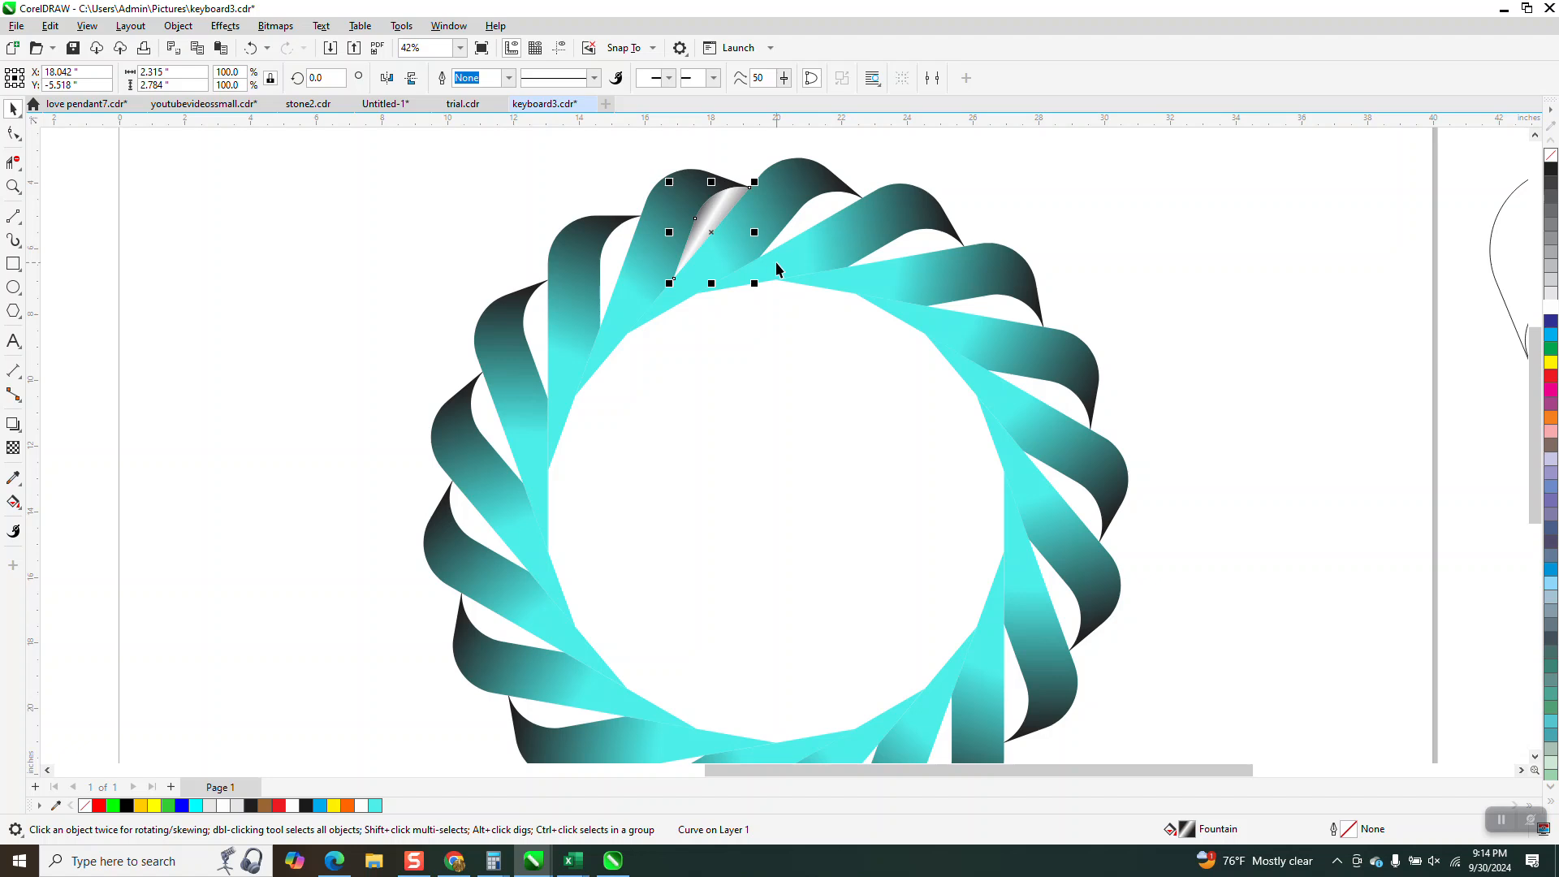
{"action": "left_click", "coordinate": [321, 78]}
{"action": "type", "text": "20"}
{"action": "key", "text": "Return"}
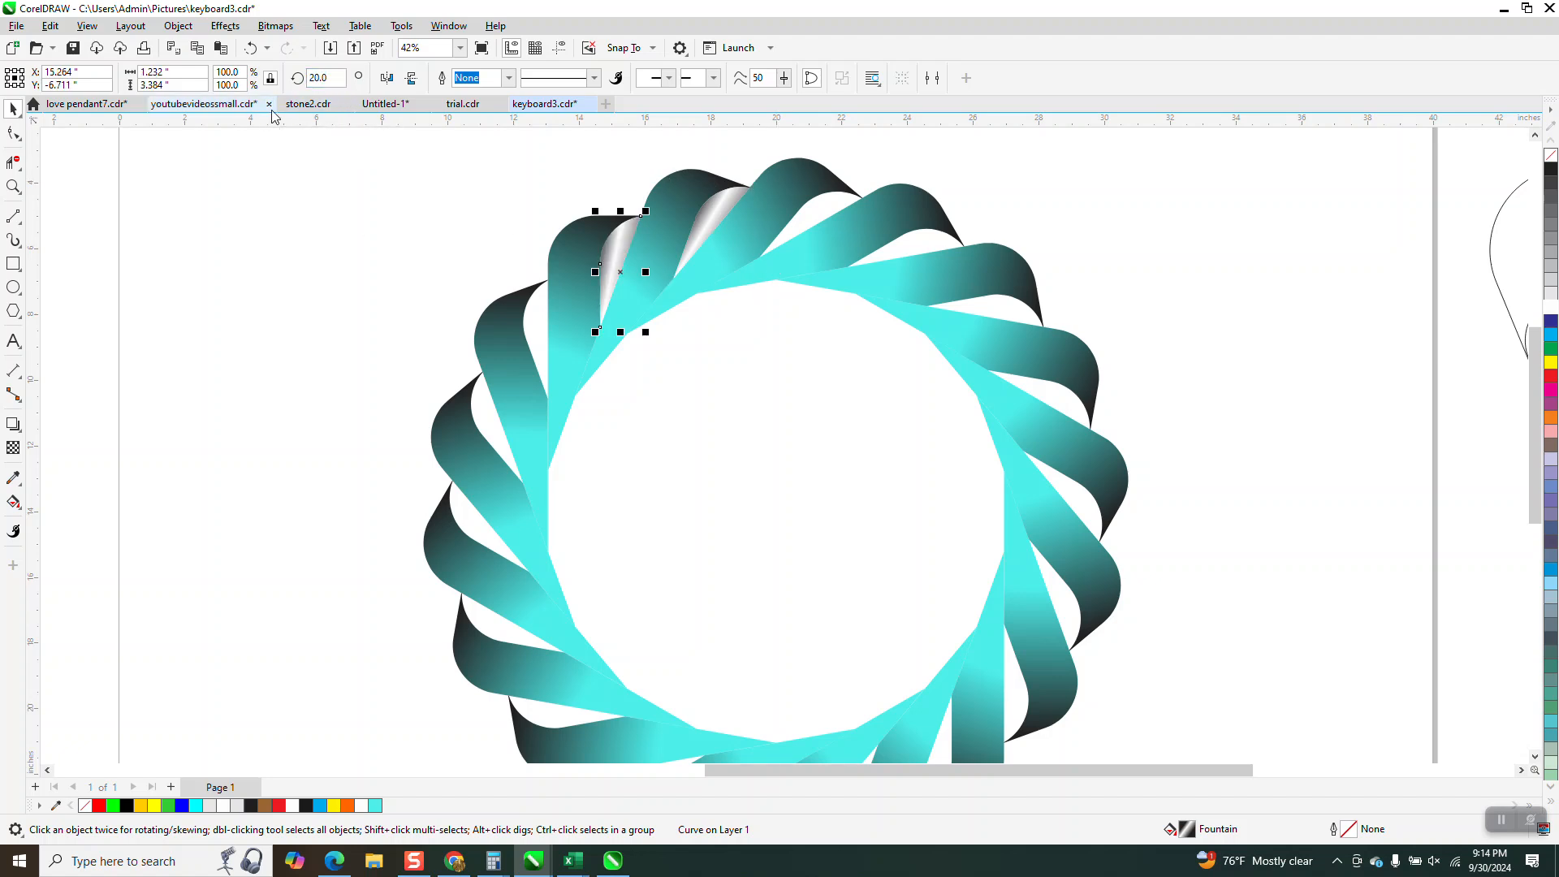
Repeat the gap piece duplication in 20° increments around the ring up to 300°.
{"action": "key", "text": "ctrl+d"}
{"action": "key", "text": "ctrl+d"}
{"action": "key", "text": "ctrl+d"}
{"action": "key", "text": "ctrl+d"}
{"action": "key", "text": "ctrl+d"}
{"action": "key", "text": "ctrl+d"}
{"action": "key", "text": "ctrl+d"}
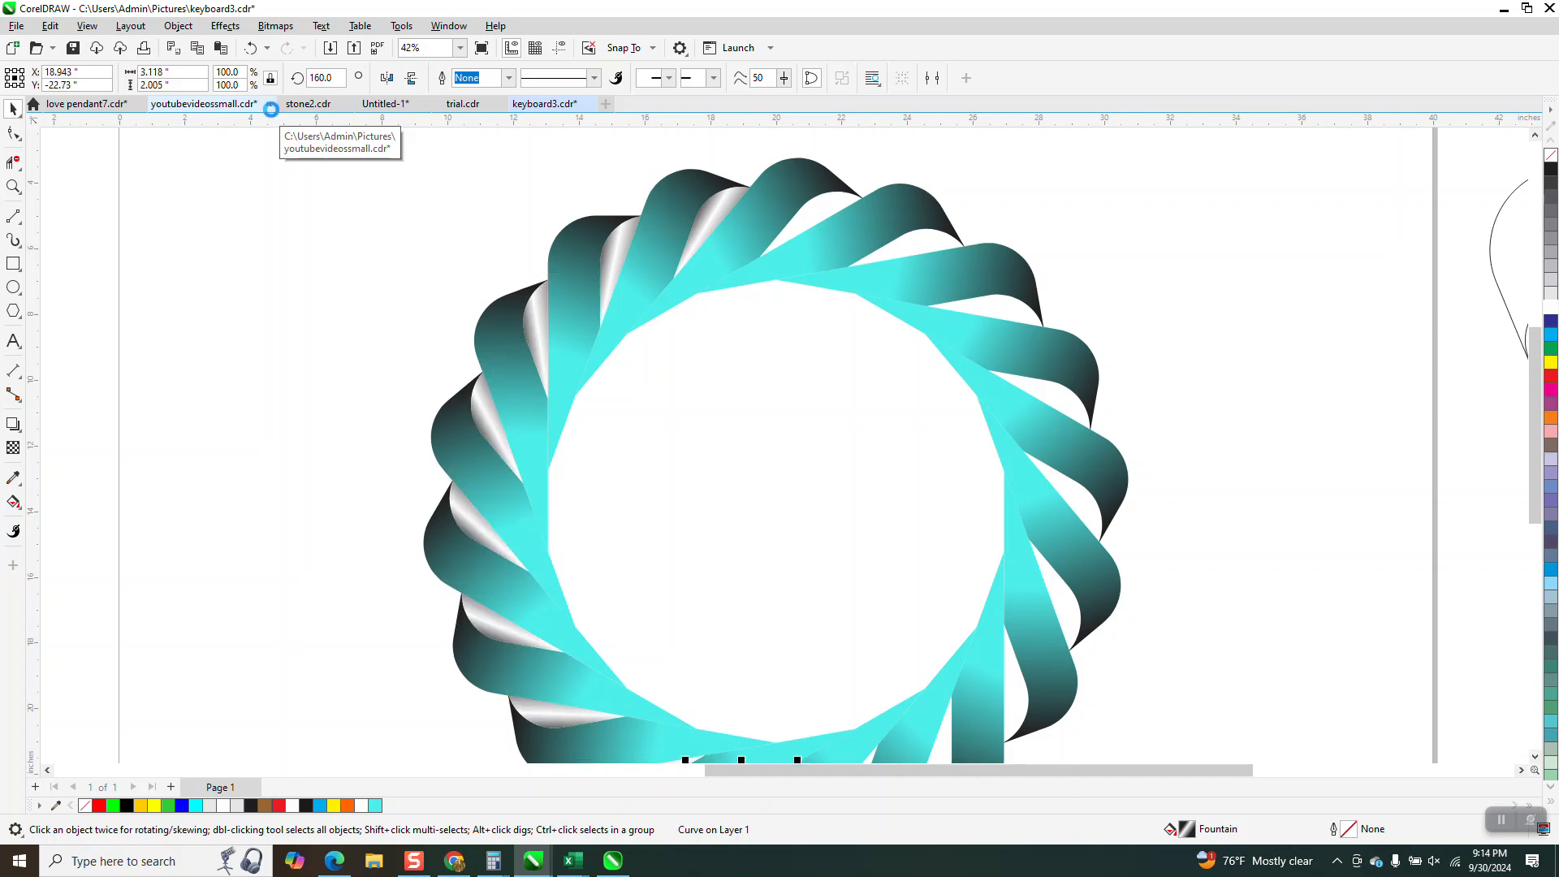
{"action": "left_click", "coordinate": [272, 113]}
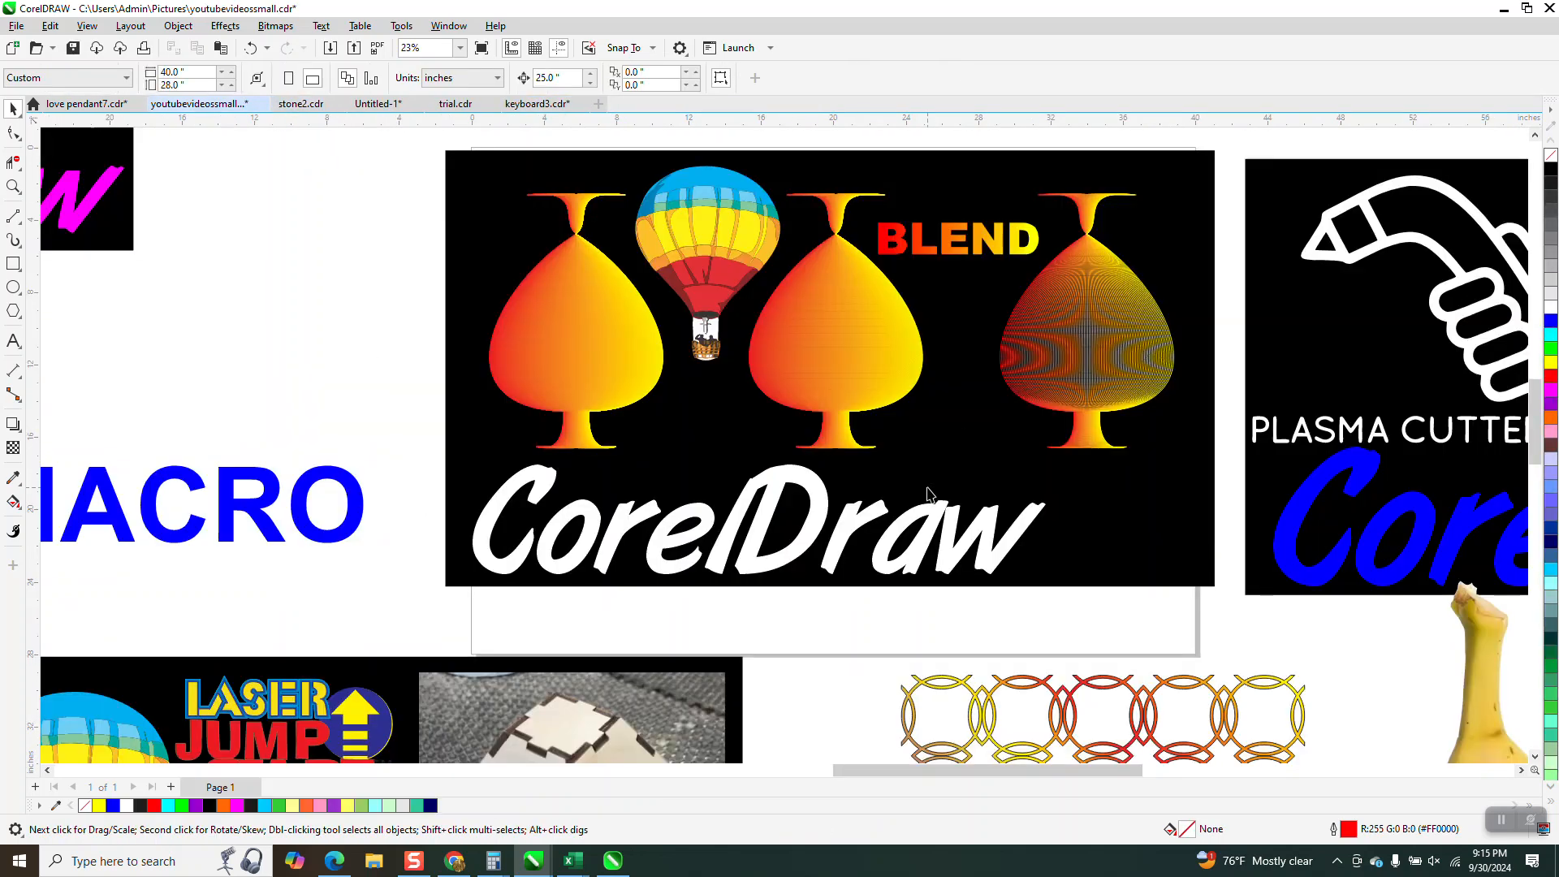
{"action": "left_click", "coordinate": [536, 104]}
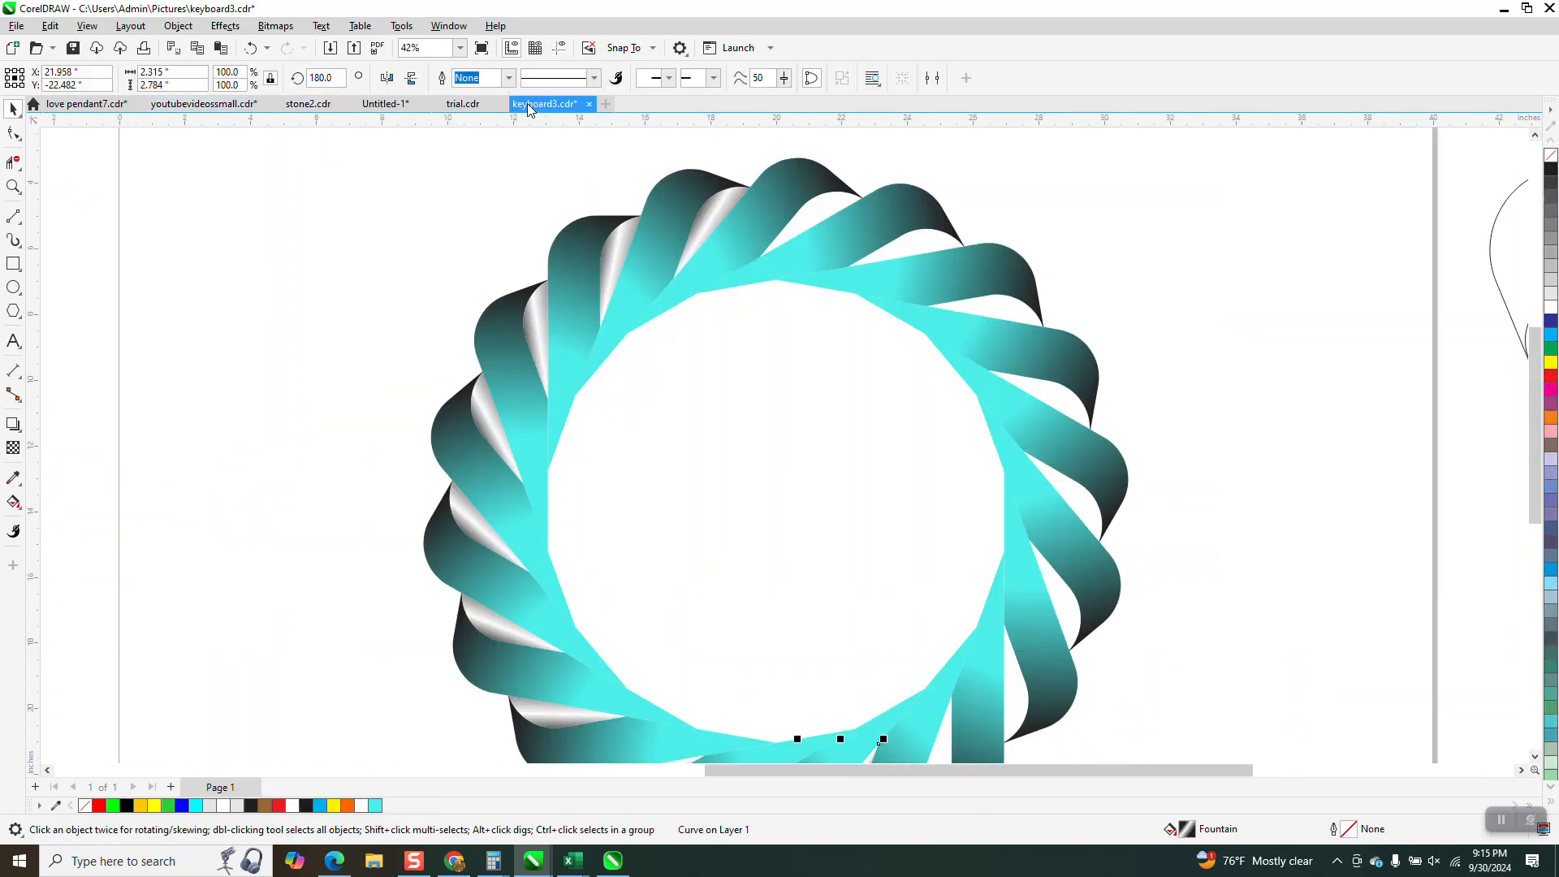
{"action": "key", "text": "ctrl+d"}
{"action": "key", "text": "ctrl+d"}
{"action": "key", "text": "ctrl+d"}
{"action": "key", "text": "ctrl+d"}
{"action": "key", "text": "ctrl+d"}
{"action": "key", "text": "ctrl+d"}
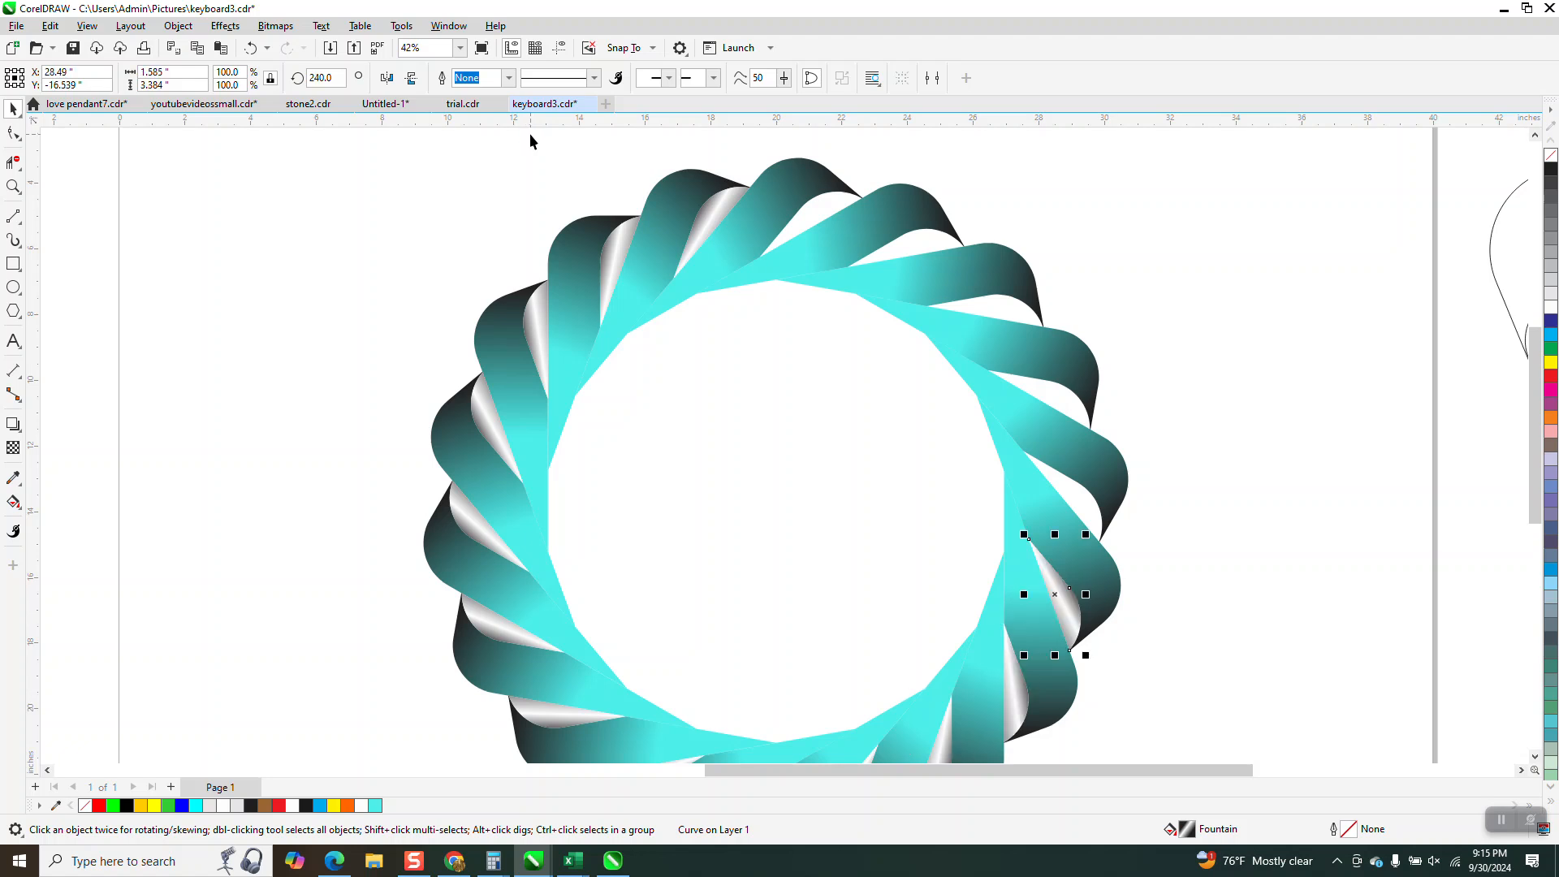
{"action": "left_click", "coordinate": [530, 135]}
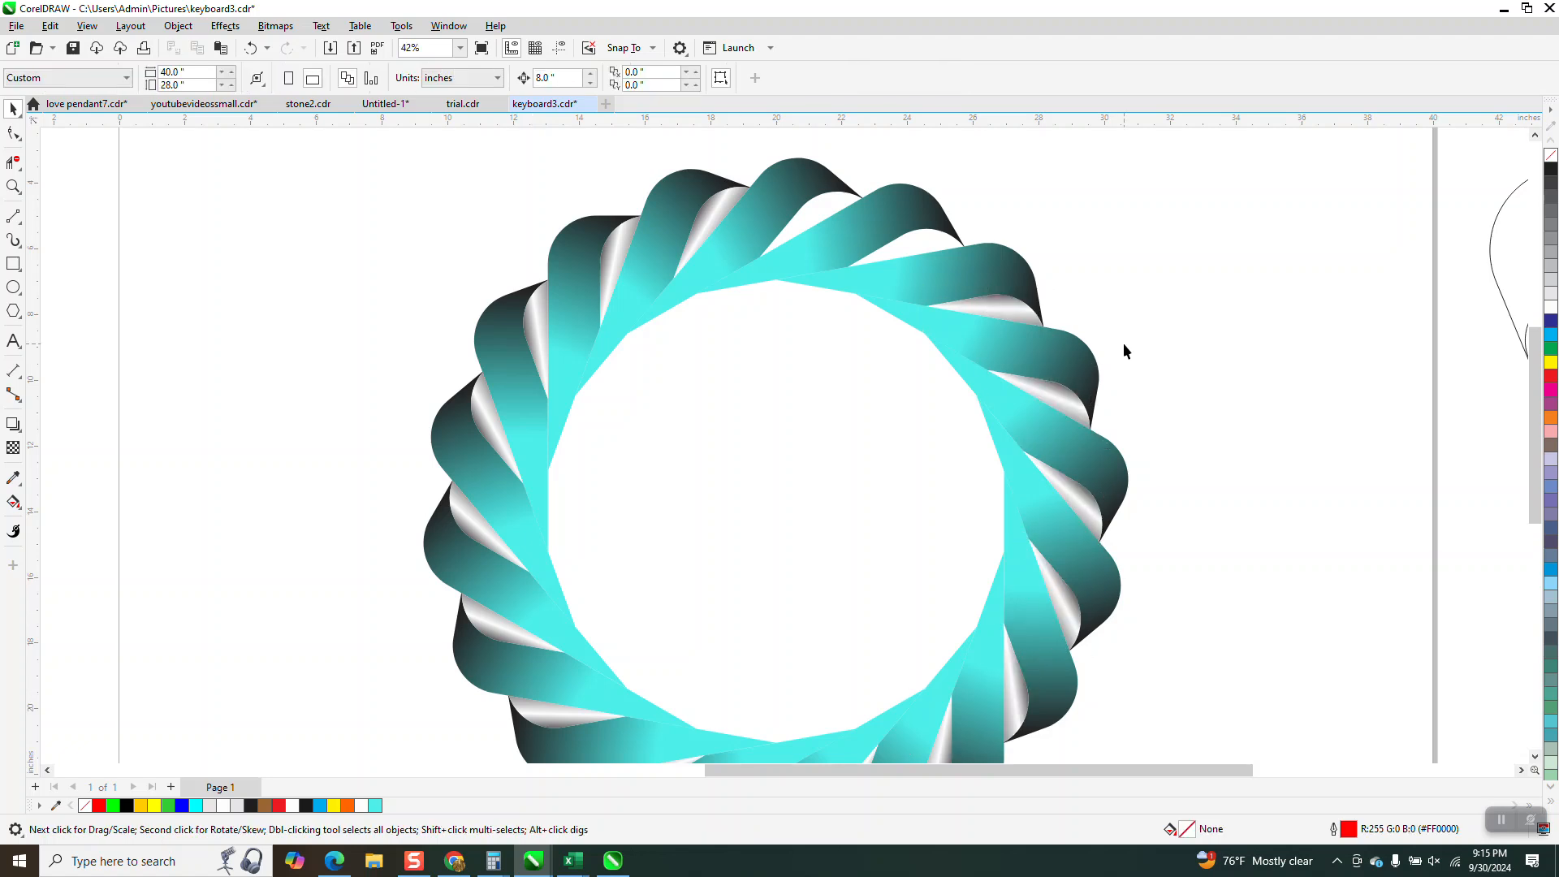
Create the last two gap pieces from the 300° piece, rotated to 320° and 340°.
{"action": "left_click", "coordinate": [1022, 311]}
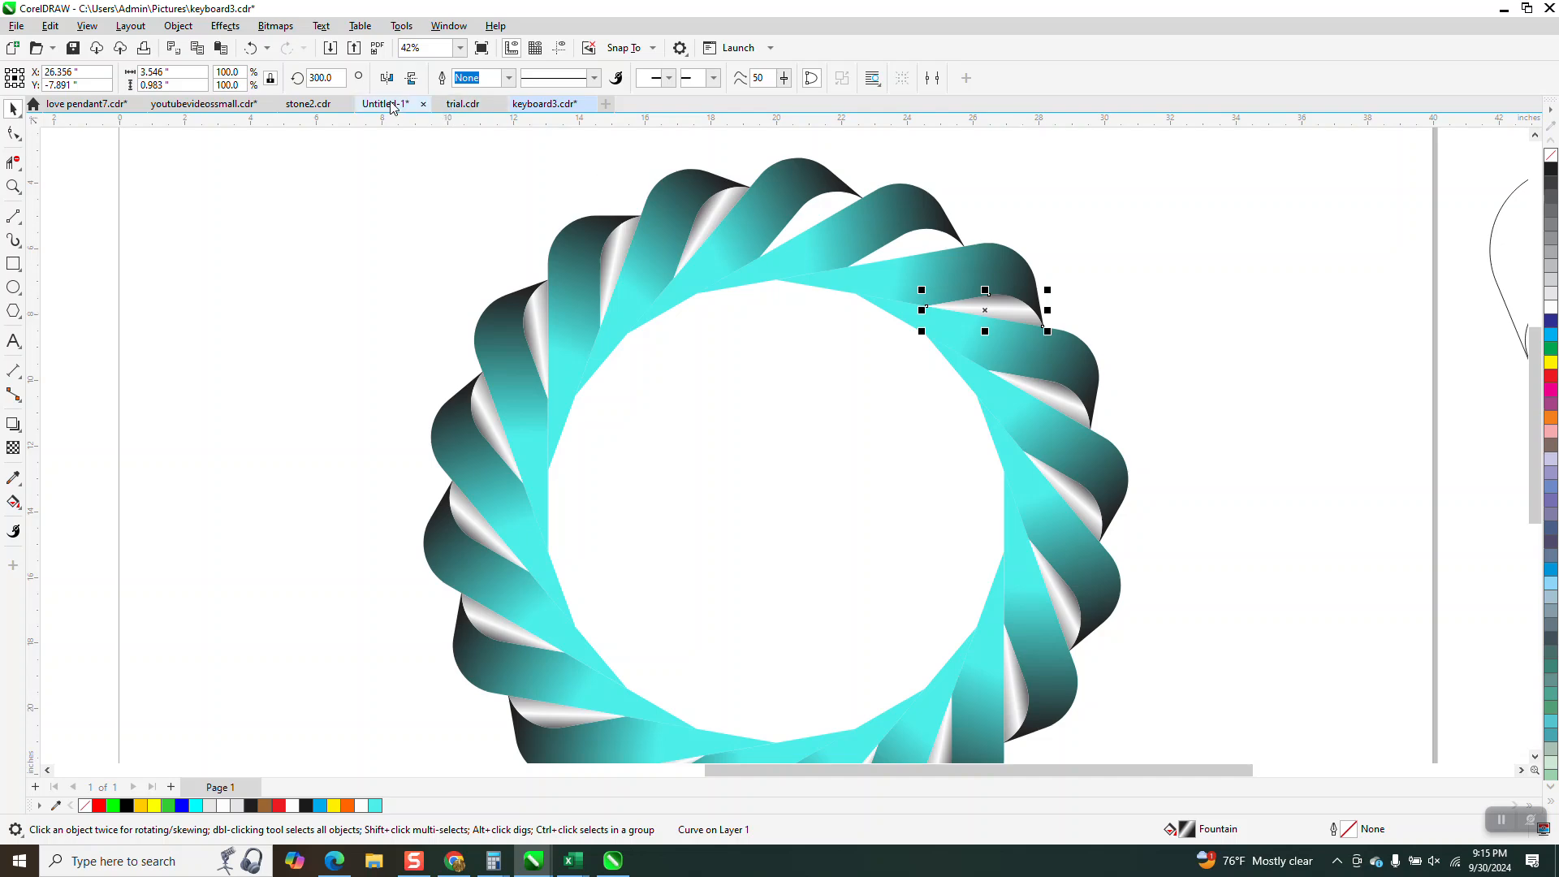
{"action": "left_click", "coordinate": [332, 77]}
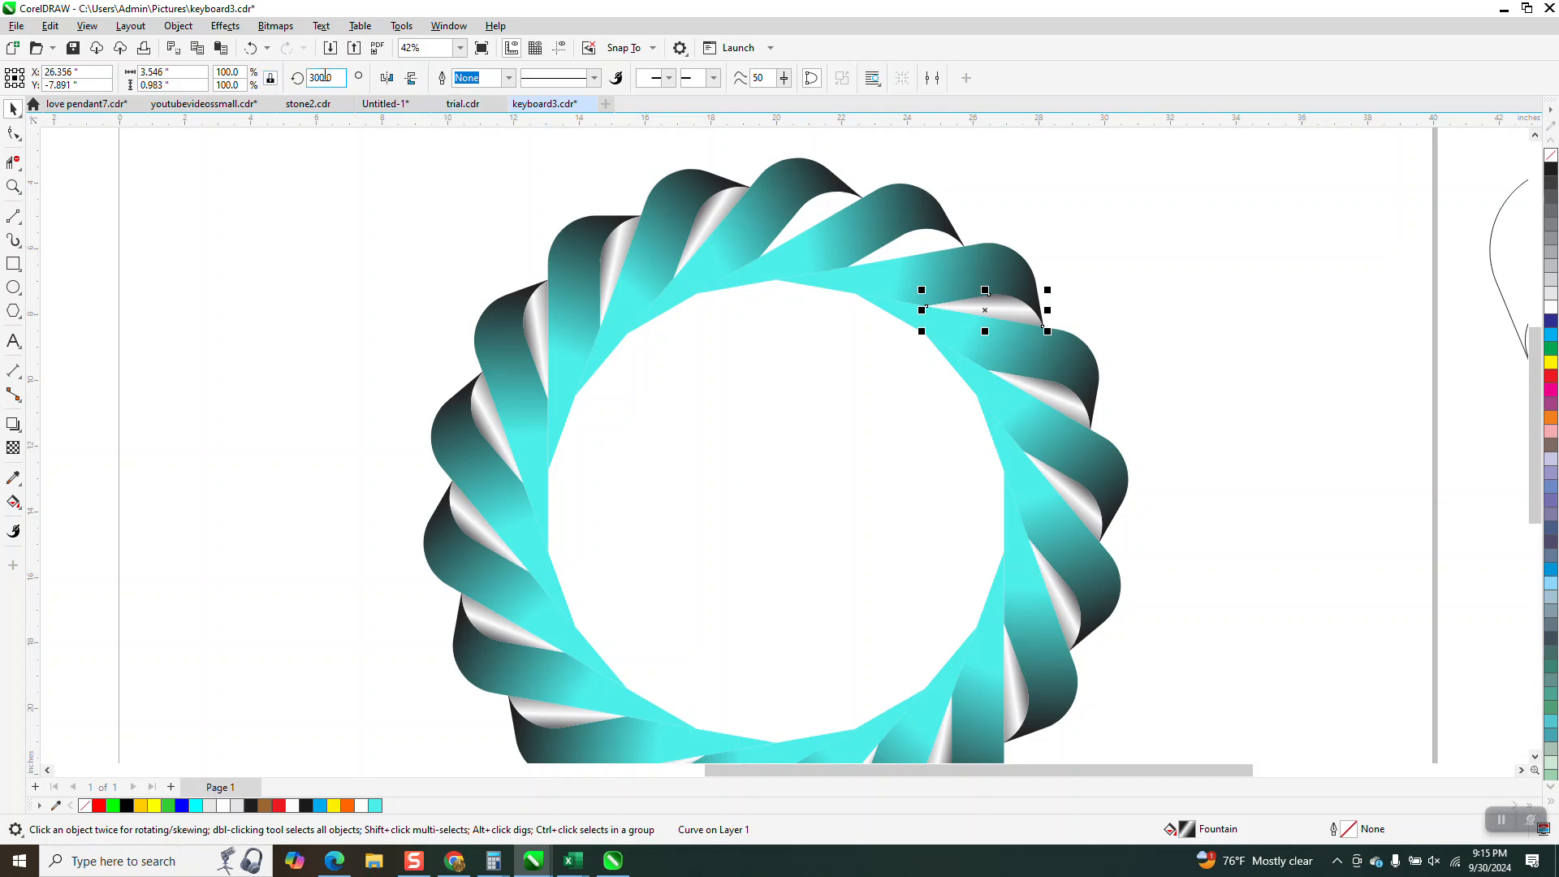
{"action": "type", "text": "320"}
{"action": "key", "text": "Return"}
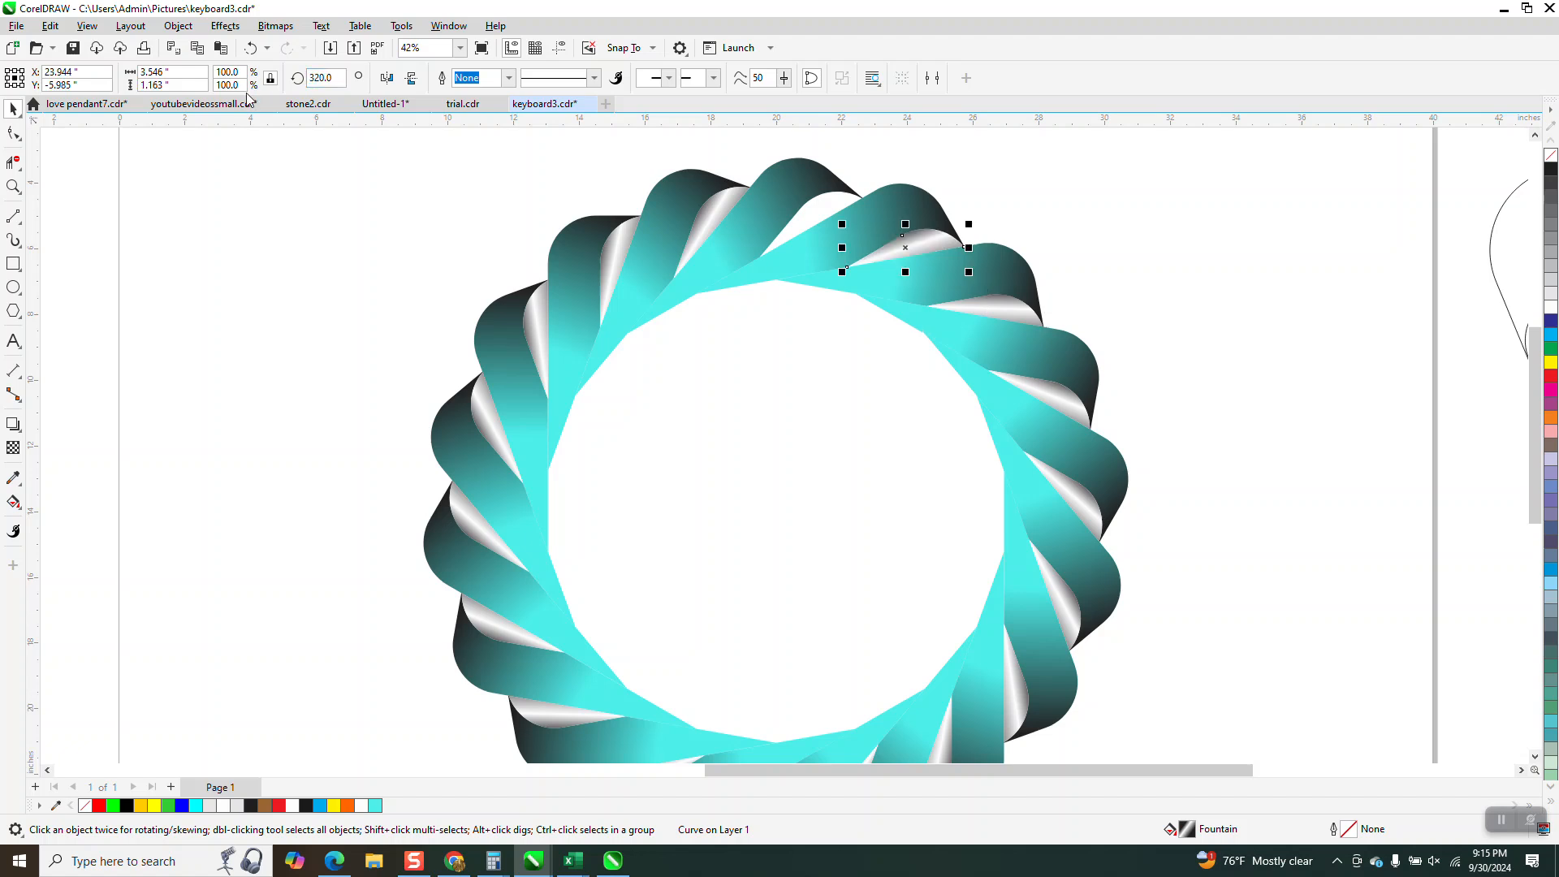
{"action": "type", "text": "340"}
{"action": "key", "text": "Return"}
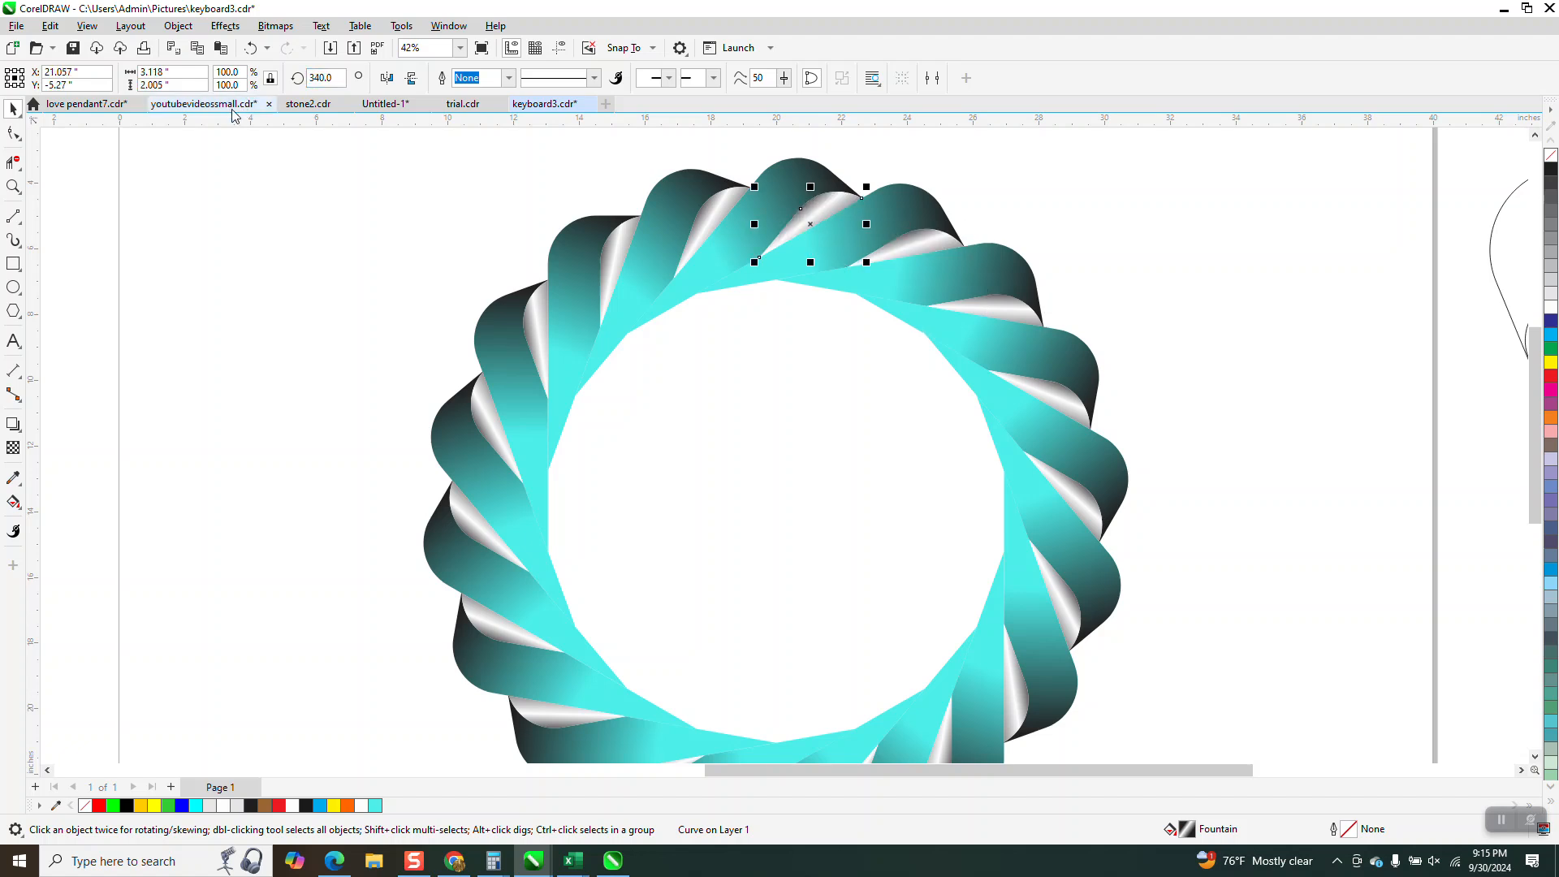
Move the black rectangle back onto the page so it sits centred behind the completed ring.
{"action": "scroll", "coordinate": [234, 135], "scroll_direction": "down", "scroll_amount": 5}
{"action": "left_click_drag", "start_coordinate": [91, 264], "coordinate": [738, 246]}
Examine the finished ring's ribbons and gap shading against the black background and compare it with the orange sample.
{"action": "left_click", "coordinate": [13, 187]}
{"action": "left_click_drag", "start_coordinate": [520, 170], "coordinate": [760, 300]}
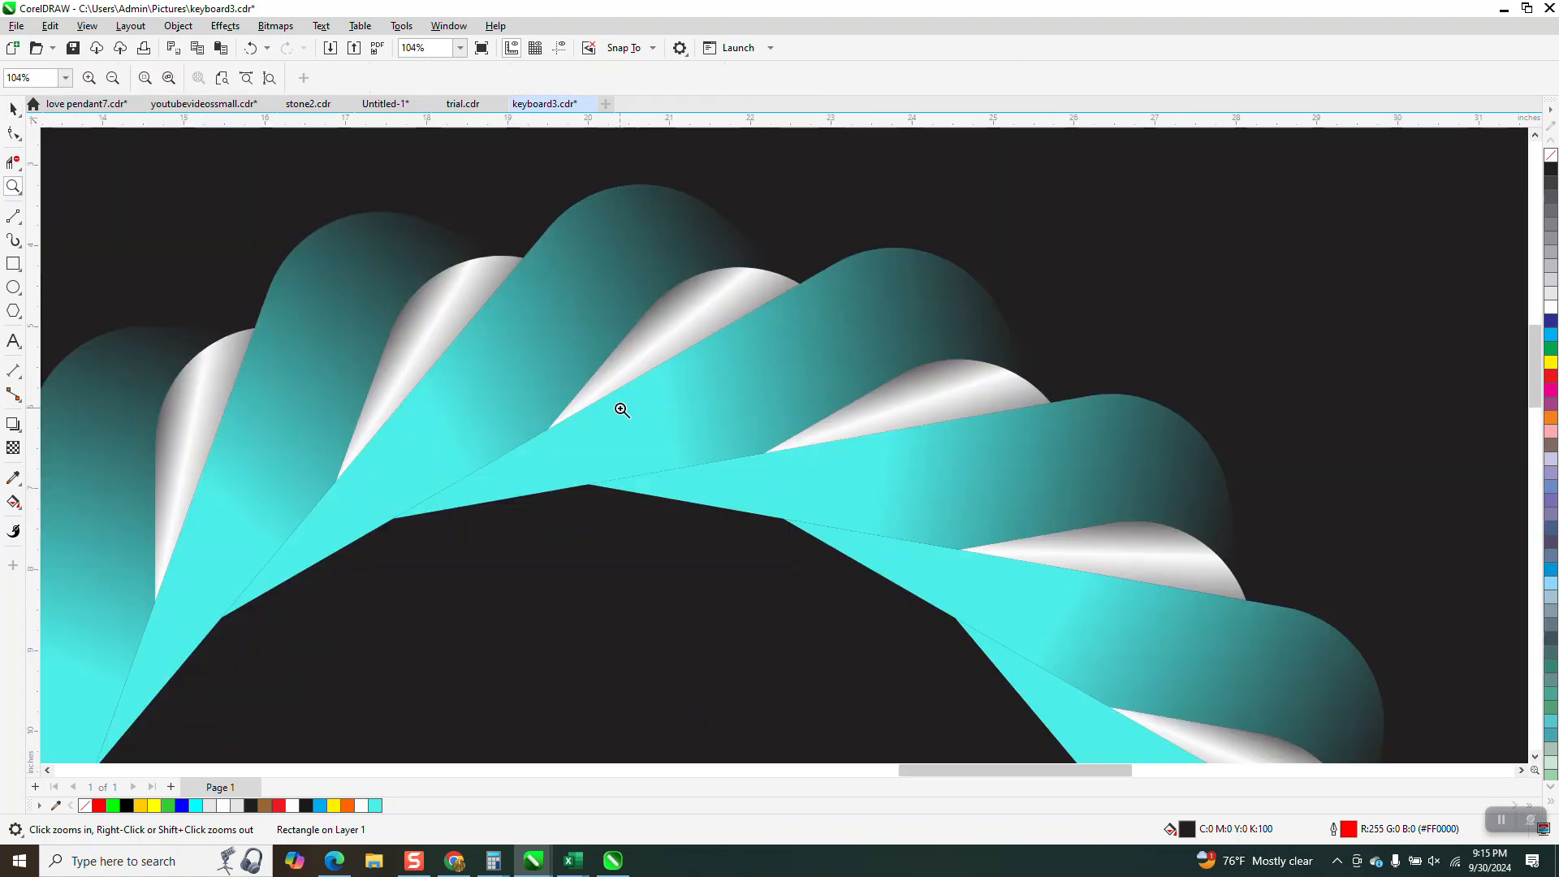
{"action": "scroll", "coordinate": [734, 279], "scroll_direction": "down", "scroll_amount": 2}
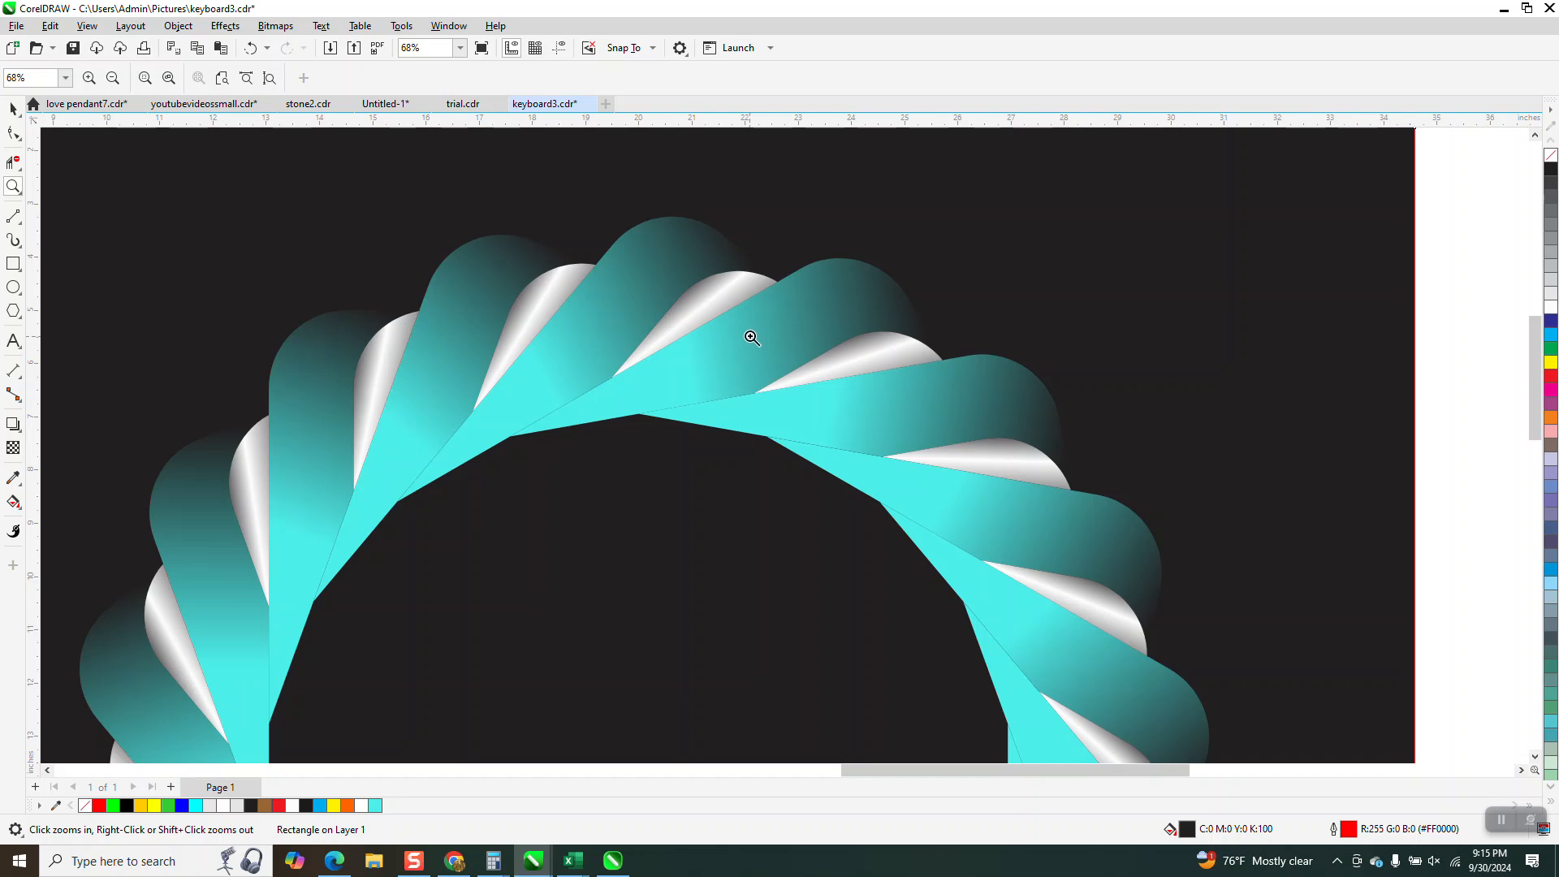
{"action": "scroll", "coordinate": [682, 306], "scroll_direction": "down", "scroll_amount": 1}
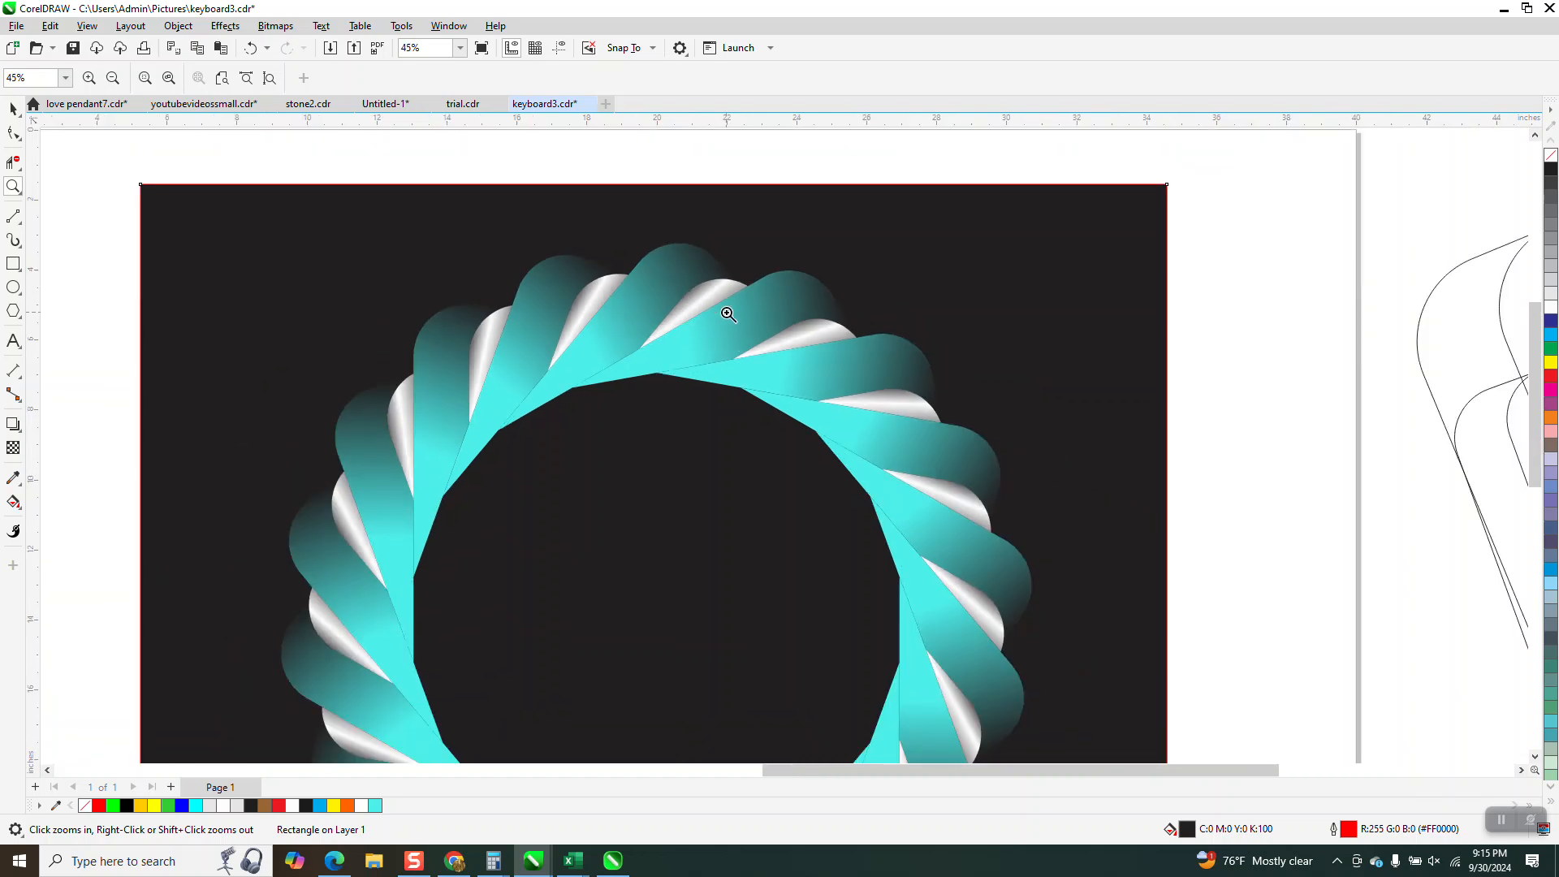
{"action": "scroll", "coordinate": [769, 309], "scroll_direction": "down", "scroll_amount": 1}
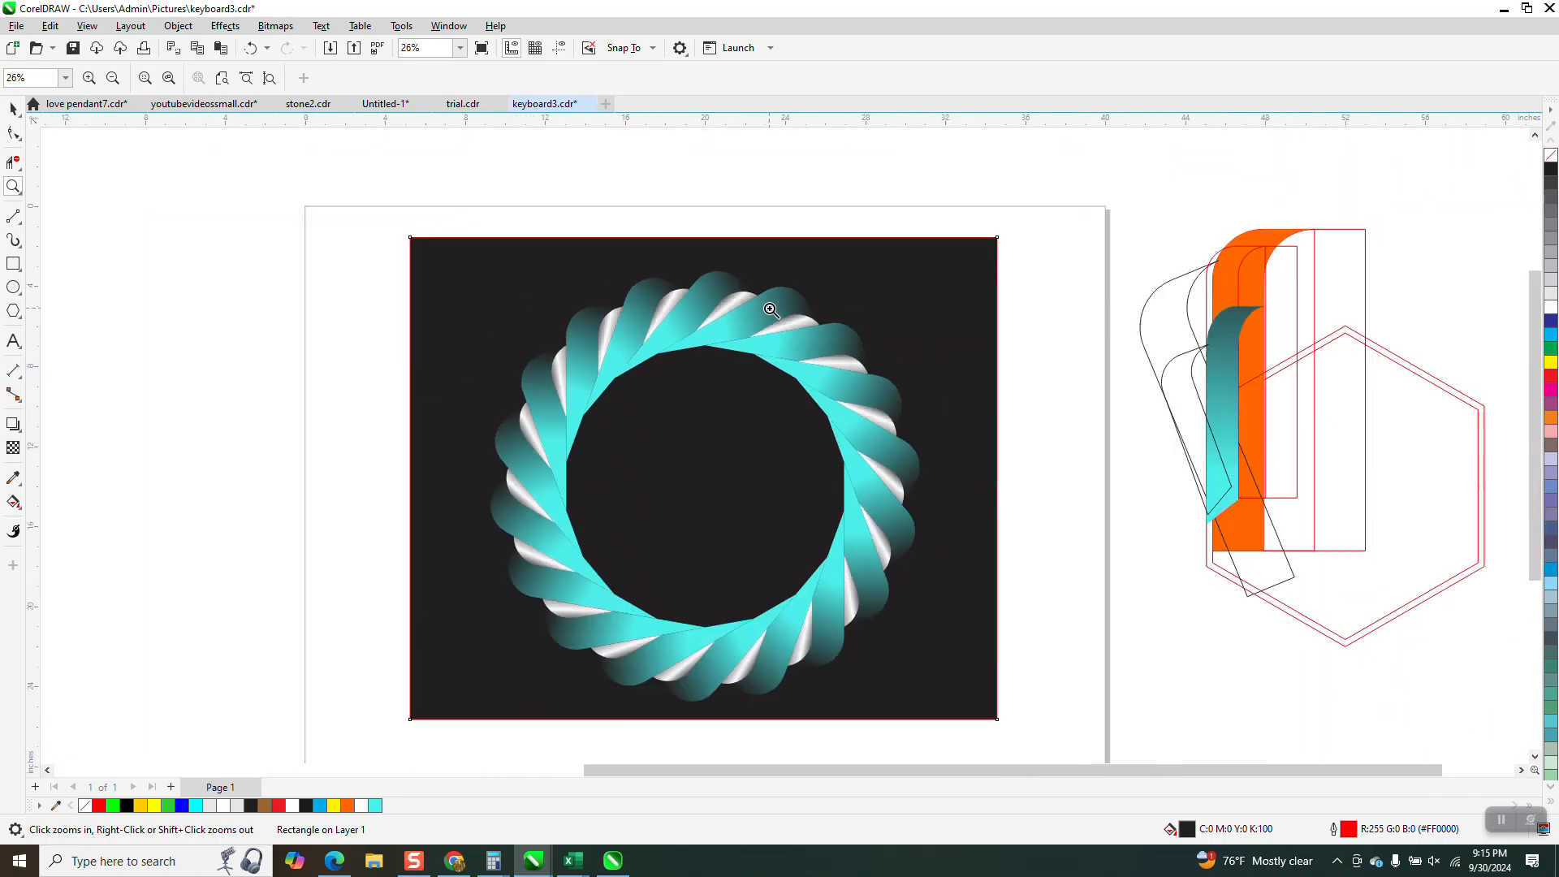
{"action": "scroll", "coordinate": [700, 327], "scroll_direction": "down", "scroll_amount": 1}
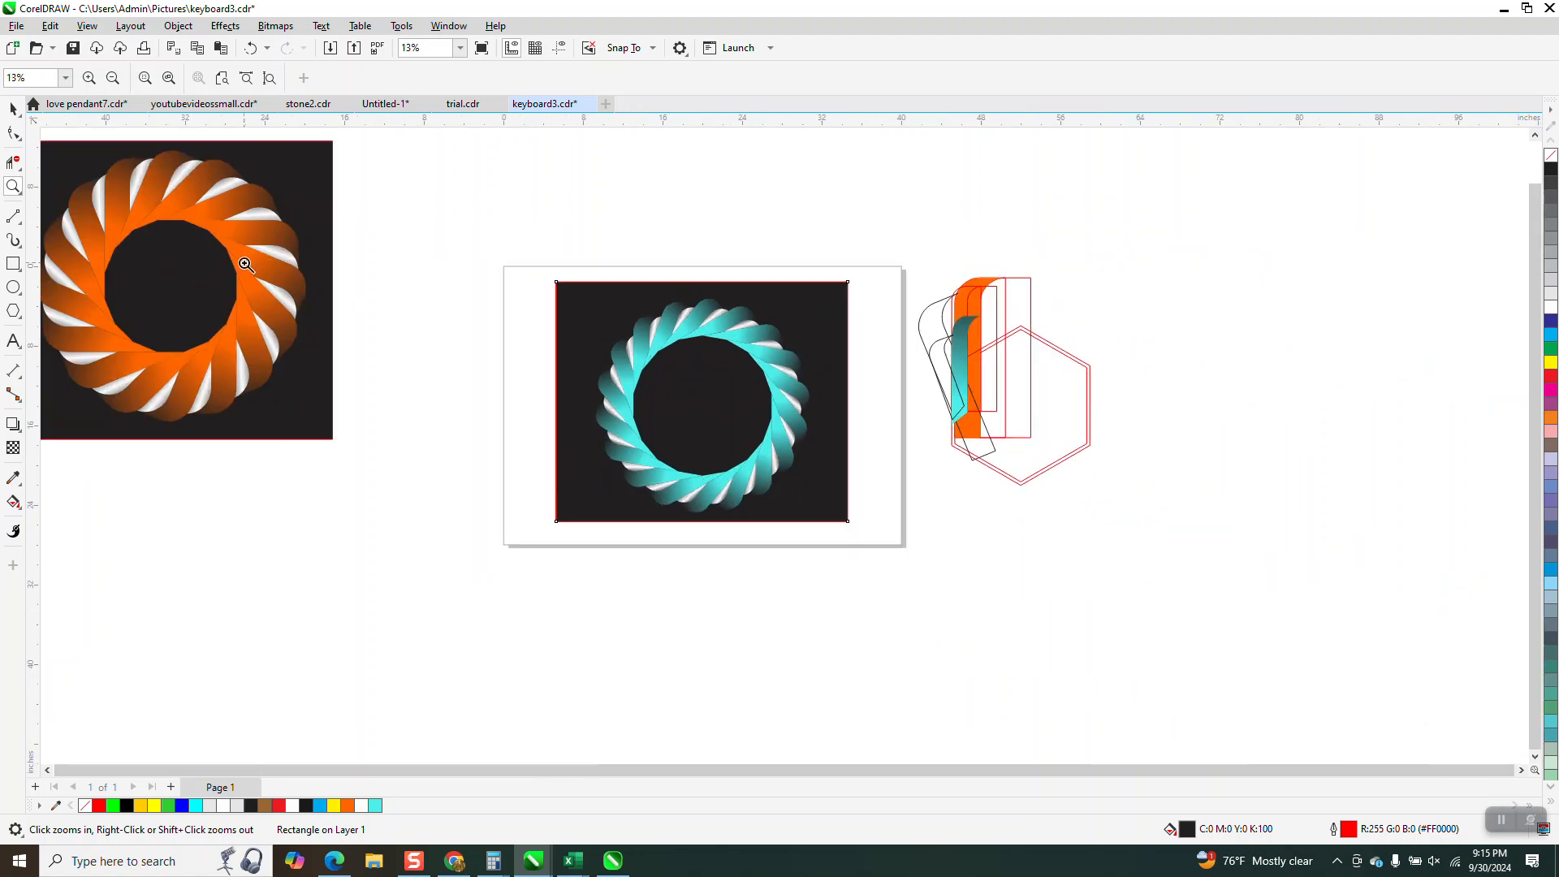
{"action": "left_click_drag", "start_coordinate": [605, 290], "coordinate": [851, 507]}
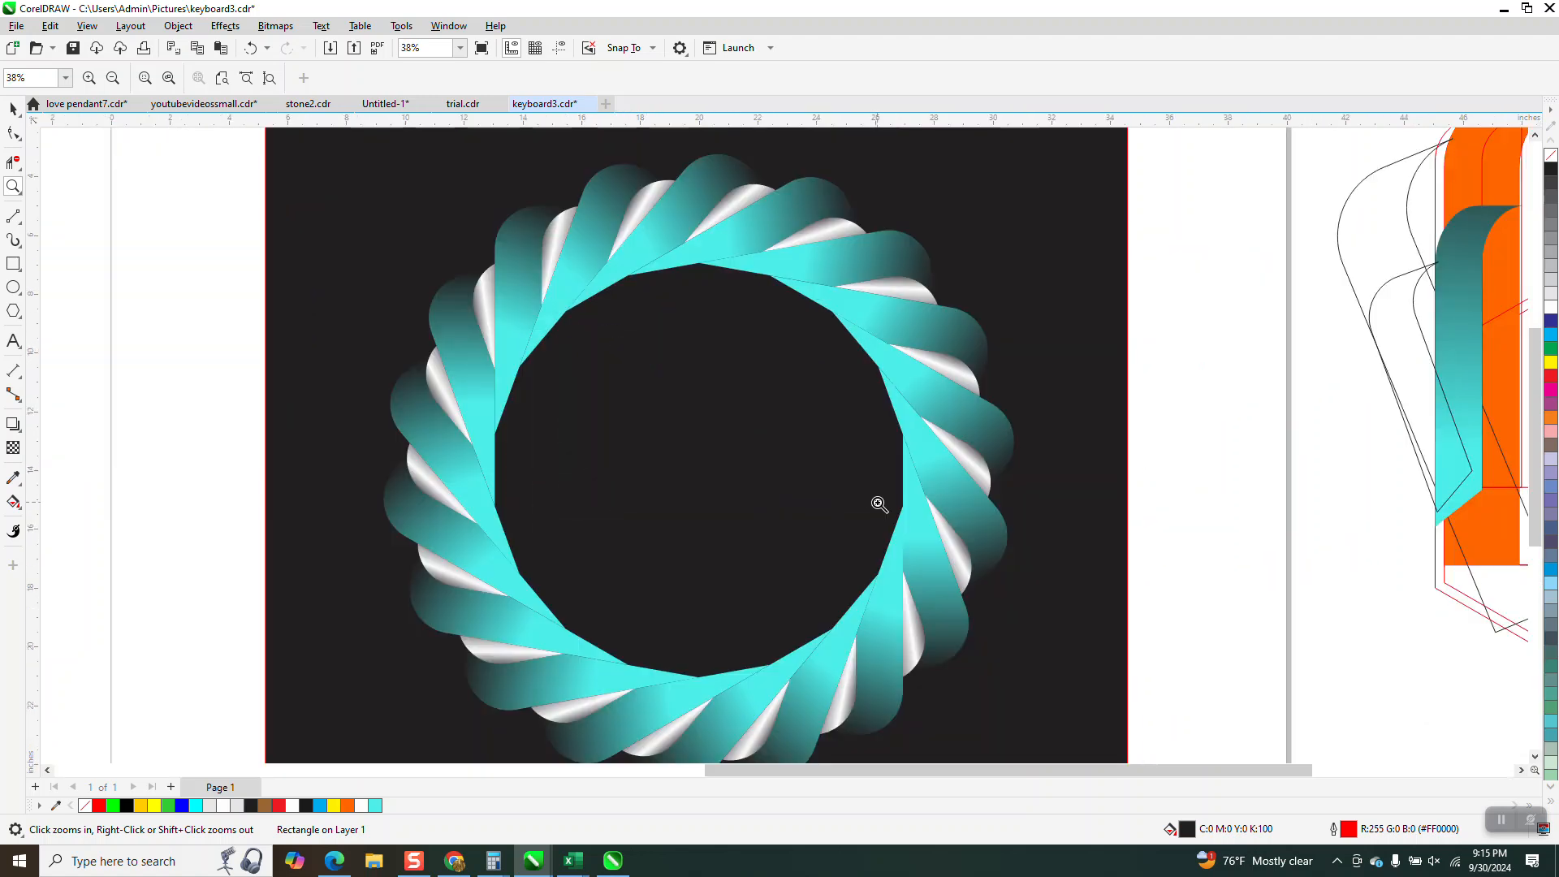
{"action": "left_click", "coordinate": [13, 108]}
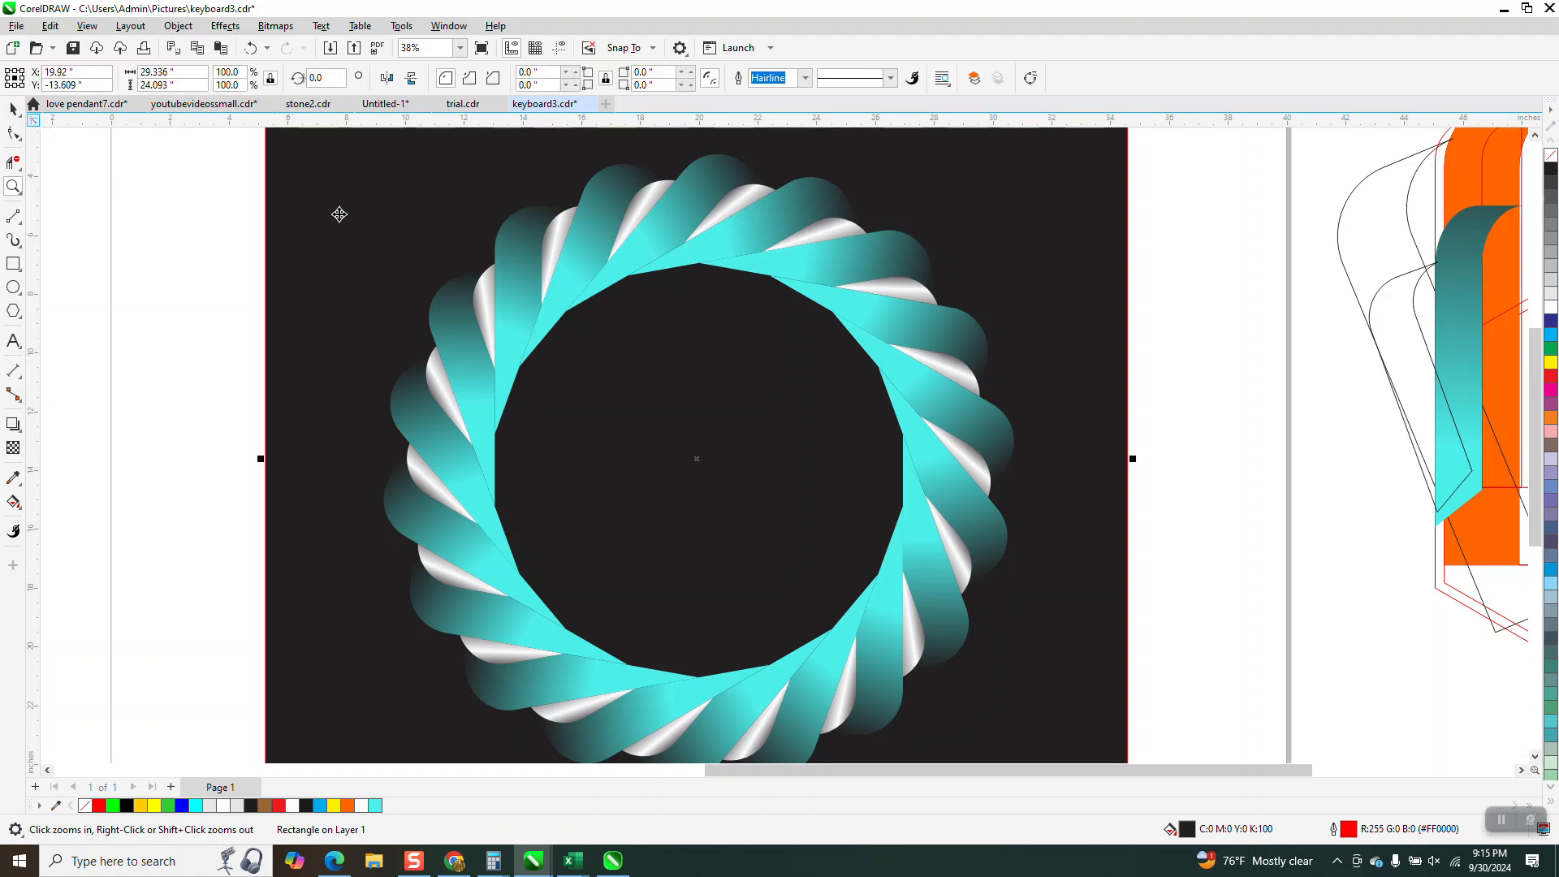
{"action": "right_click", "coordinate": [339, 214]}
{"action": "key", "text": "space"}
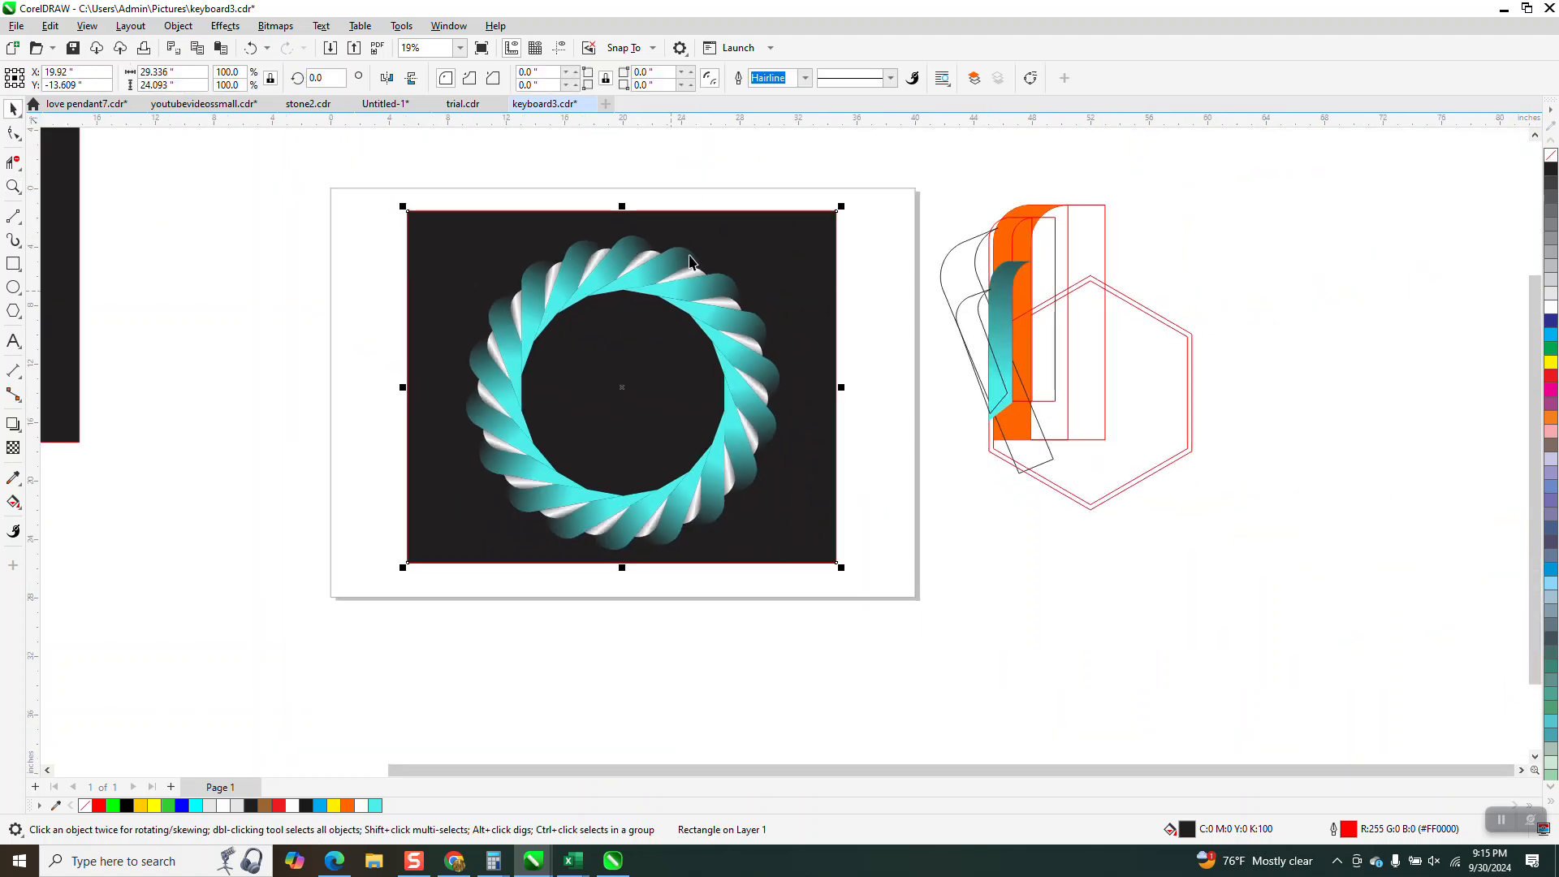
{"action": "left_click", "coordinate": [735, 180]}
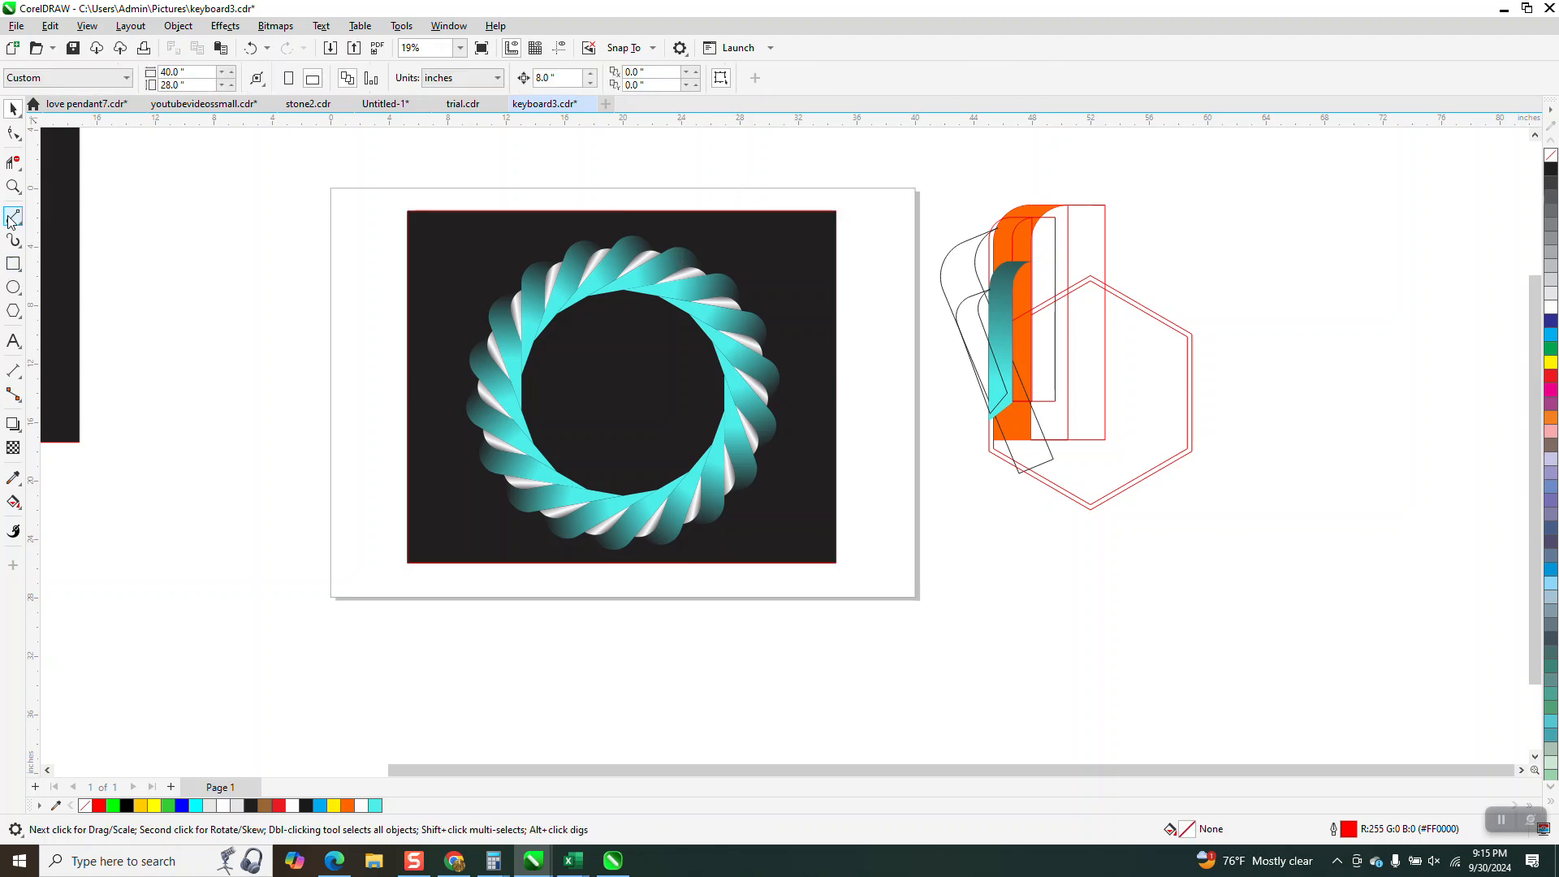
{"action": "left_click", "coordinate": [13, 187]}
{"action": "left_click_drag", "start_coordinate": [453, 244], "coordinate": [843, 544]}
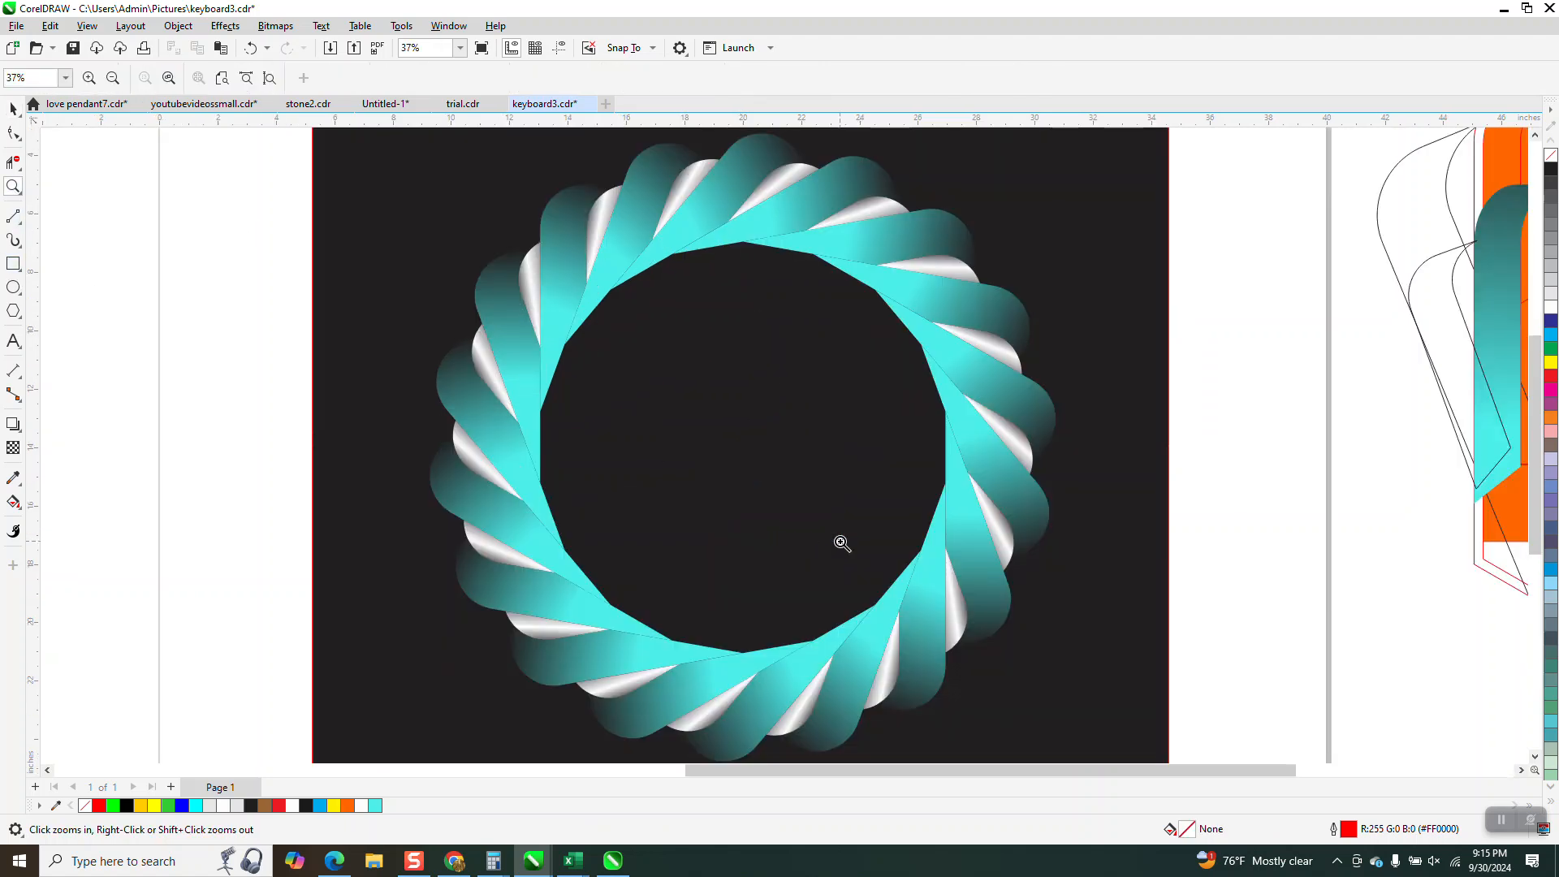